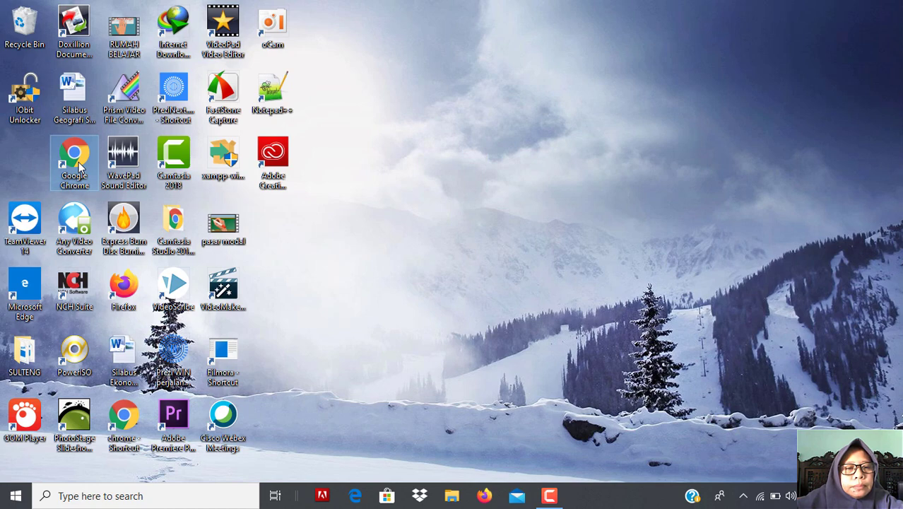
Open Google Chrome and load zoho.com in the Google tab.
double_click(75, 163)
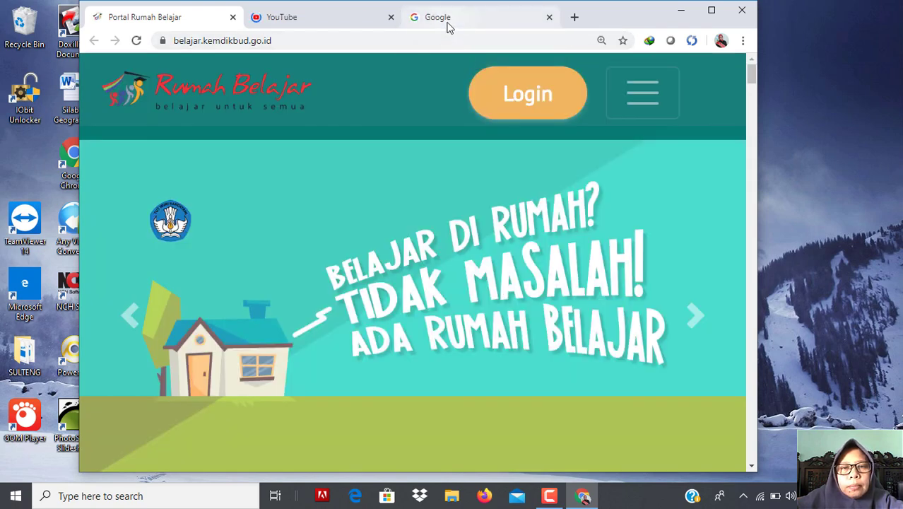
click(447, 26)
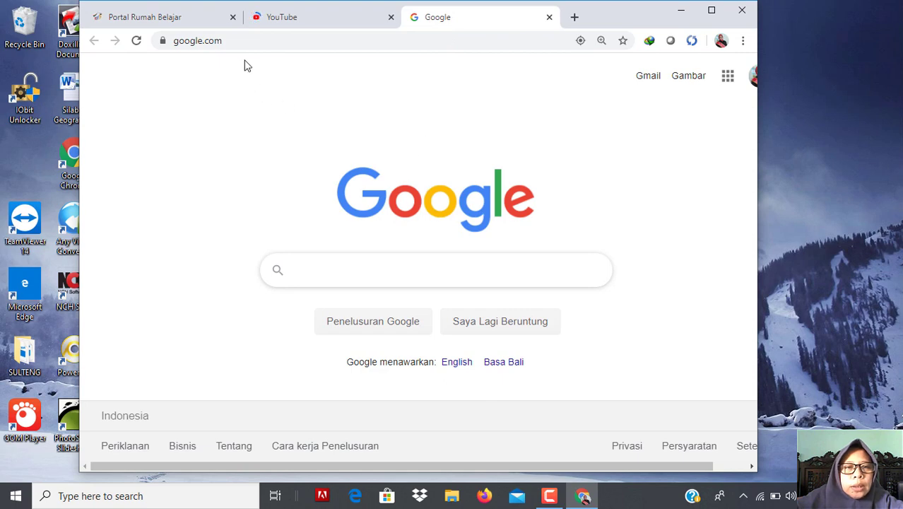
click(234, 41)
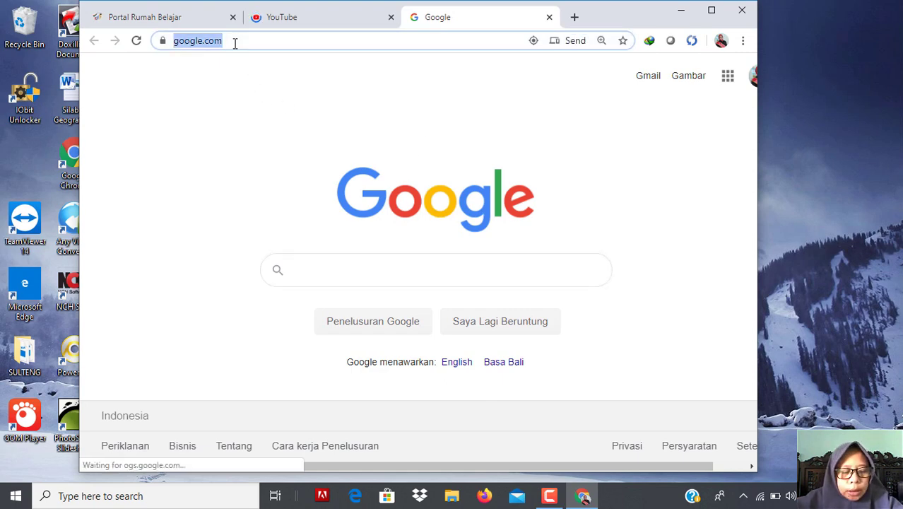
text(zon)
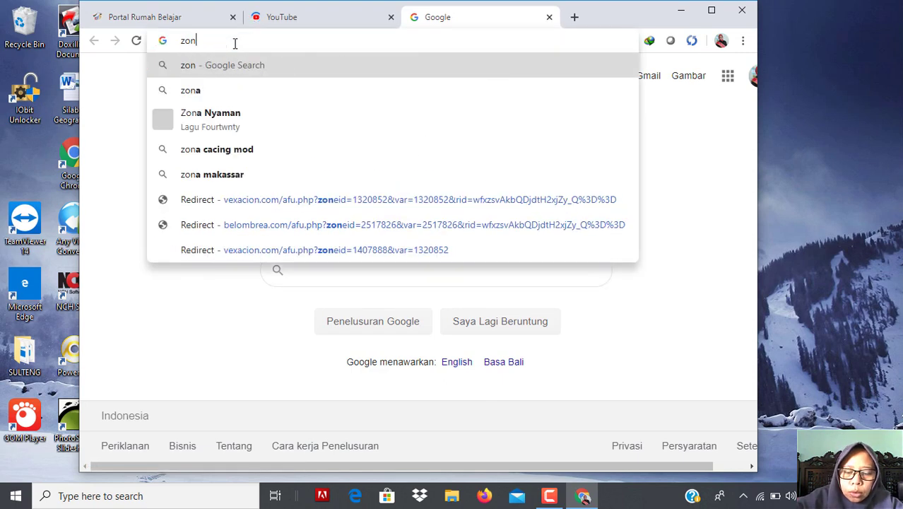
text(ho)
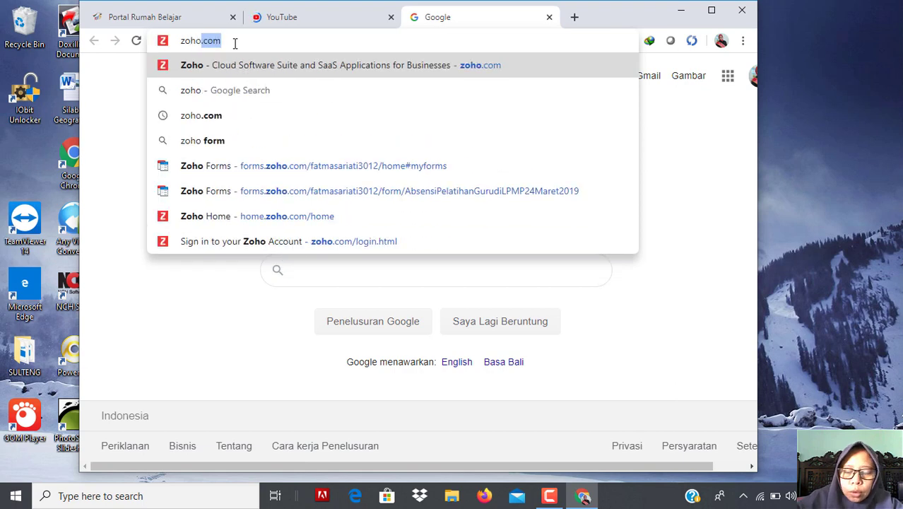
key(Return)
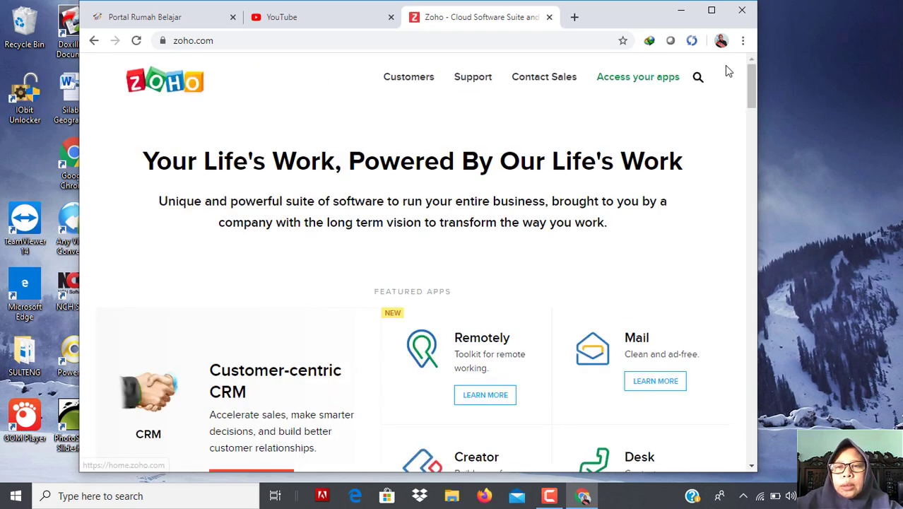
Access the Zoho apps and sign out of the account that is currently logged in.
click(663, 79)
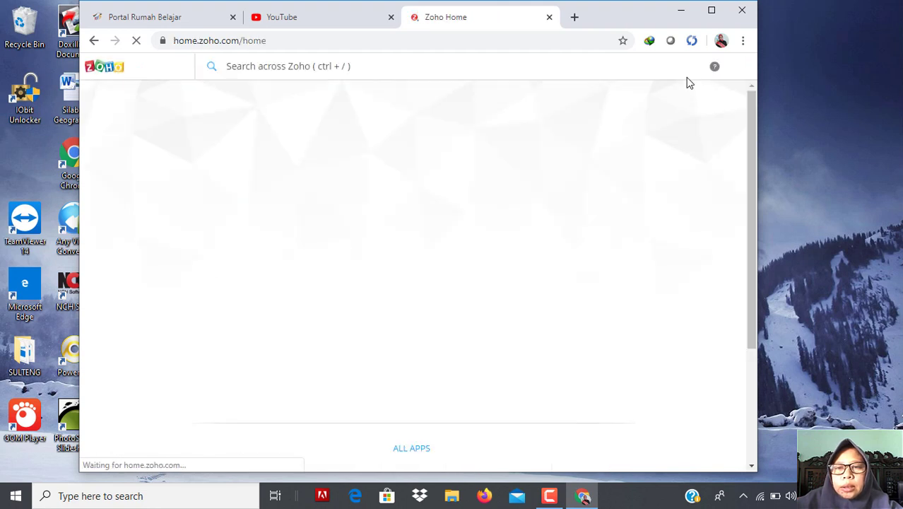
click(739, 76)
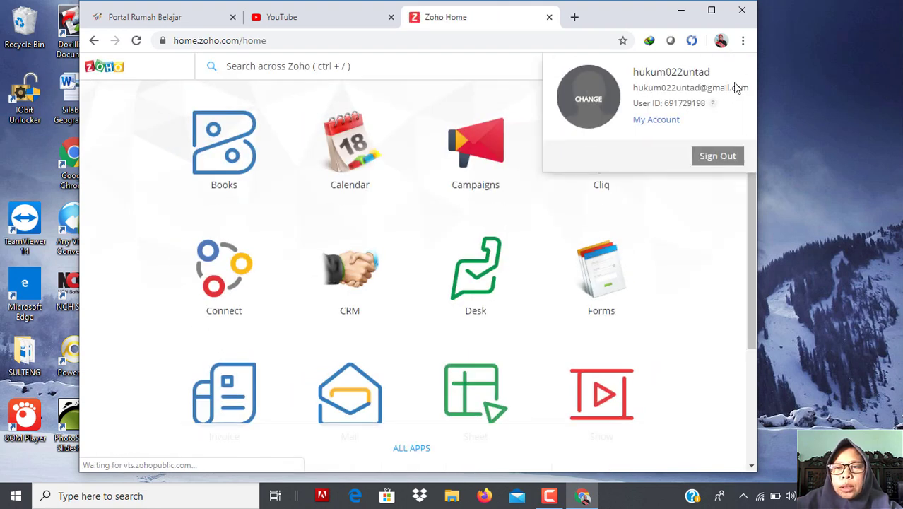
click(717, 157)
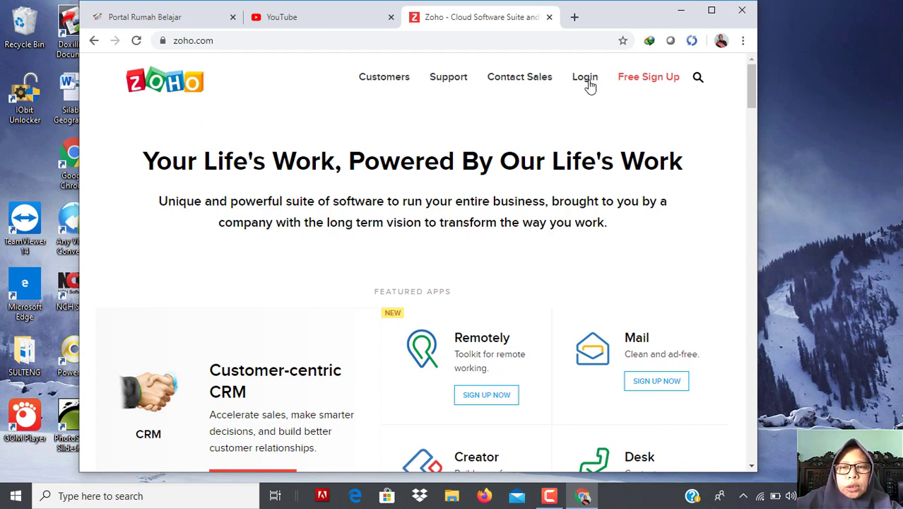
Create a free Zoho account by signing up with a listed Google account and agreeing to the terms of service and privacy policy.
click(648, 83)
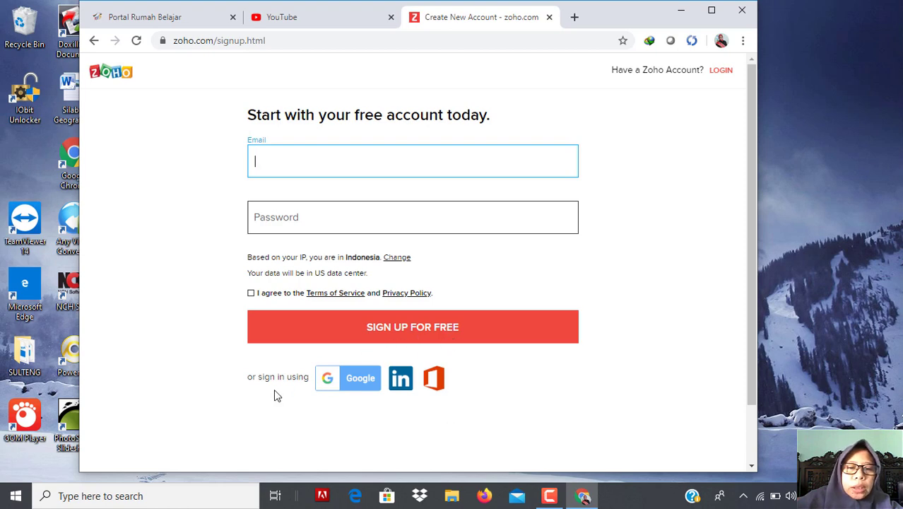
click(360, 380)
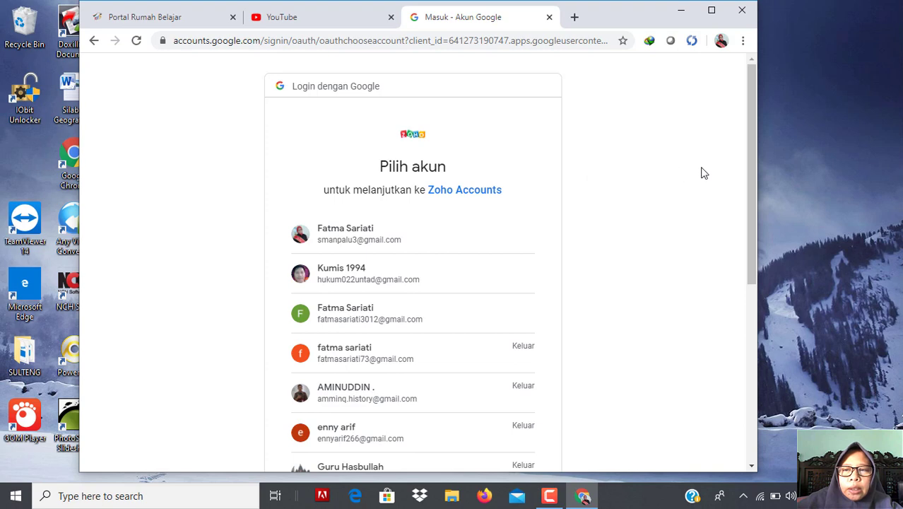
drag(751, 157, 760, 260)
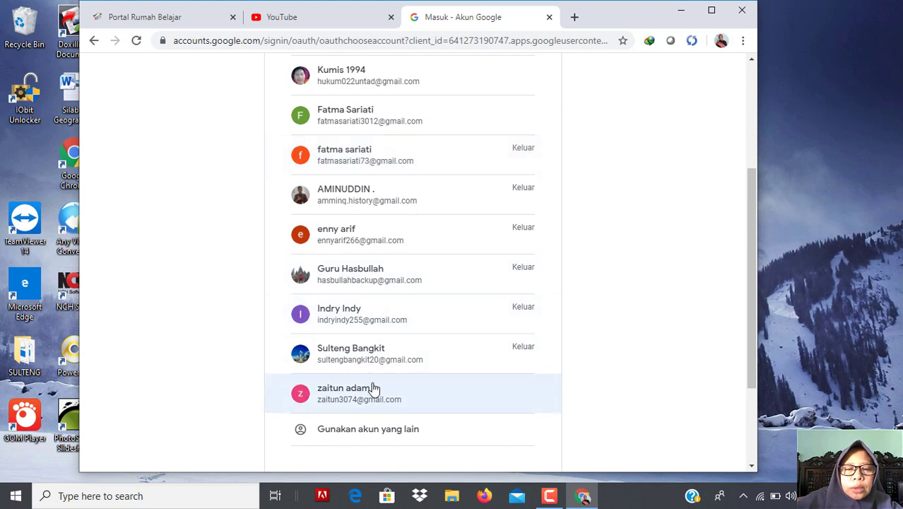
click(355, 397)
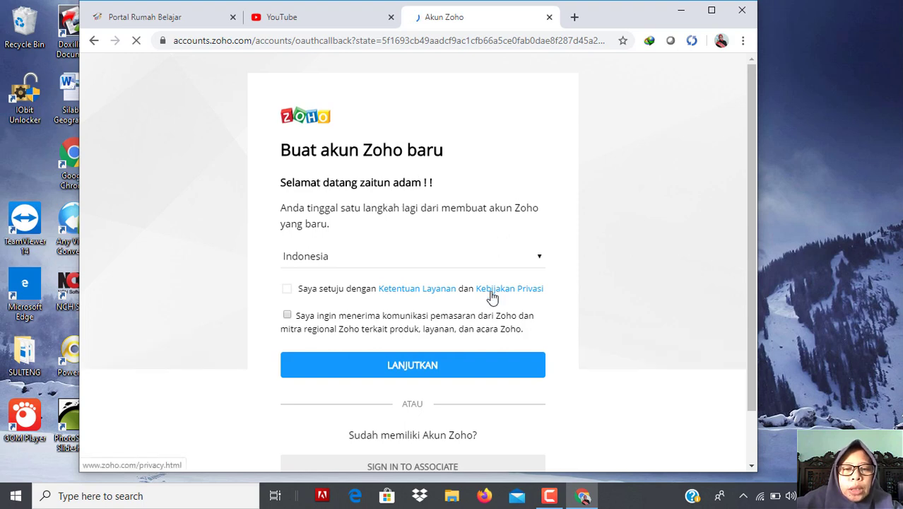
click(286, 289)
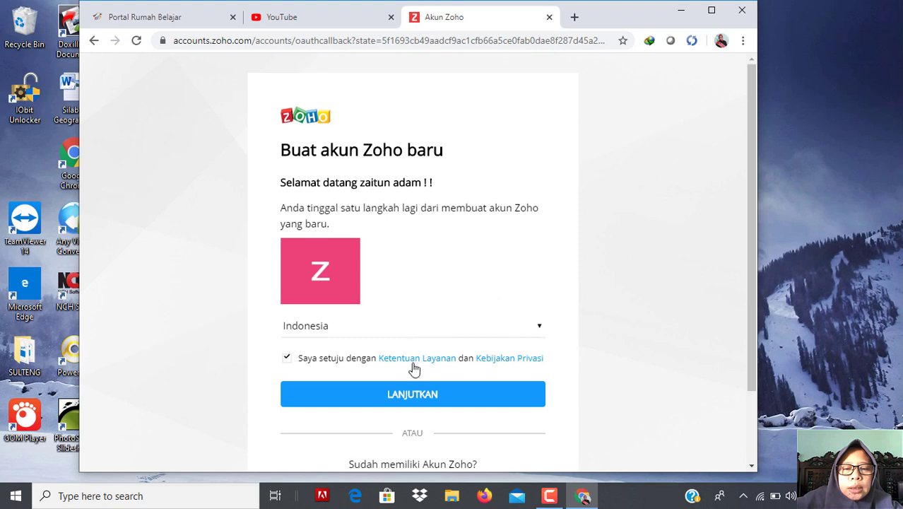
click(416, 397)
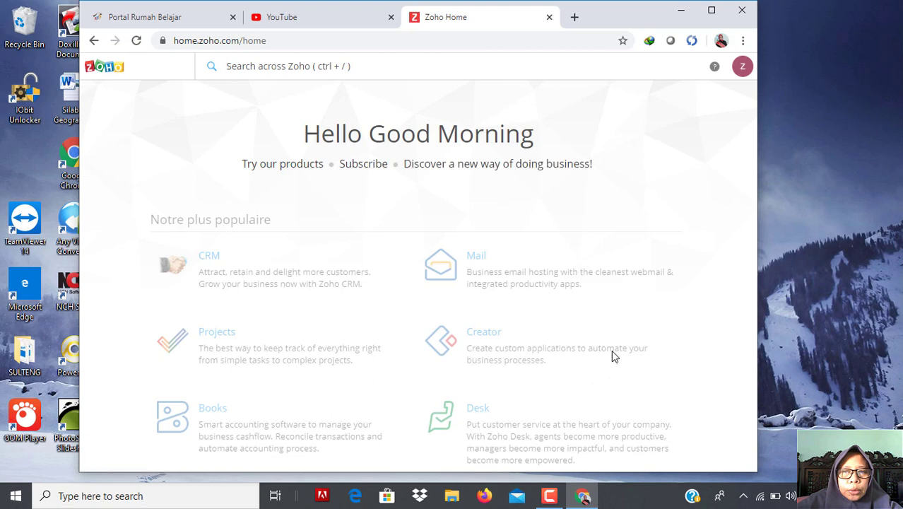
Look through the Zoho Home app catalogue, from the most popular apps to the marketing and collaboration sections.
scroll(612, 353, down, 1)
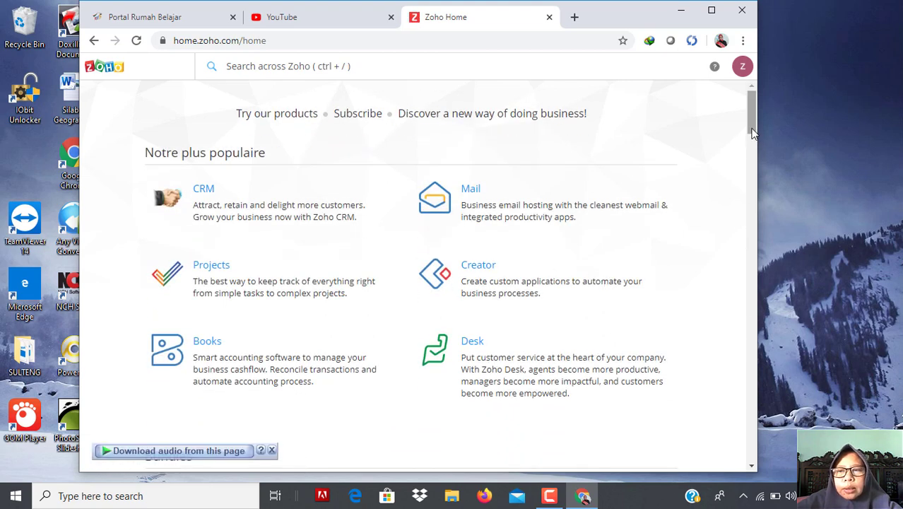
drag(753, 129, 755, 169)
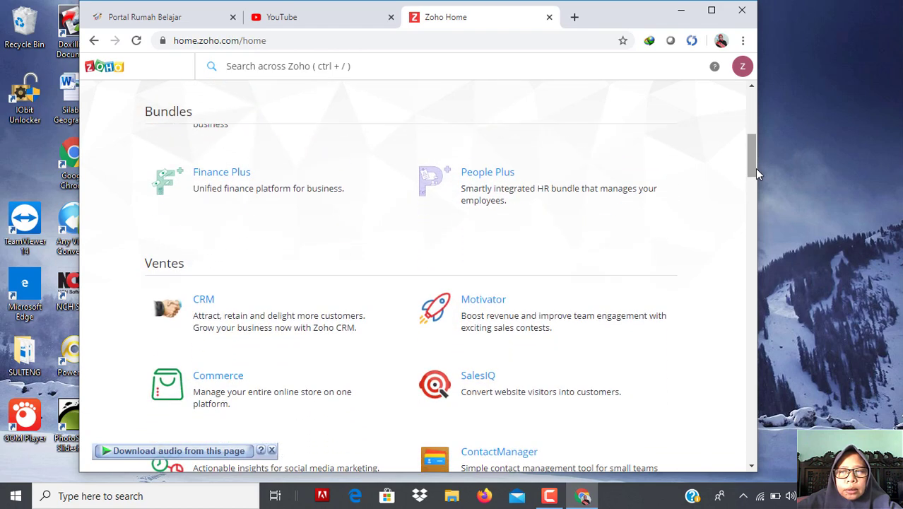
scroll(756, 219, down, 3)
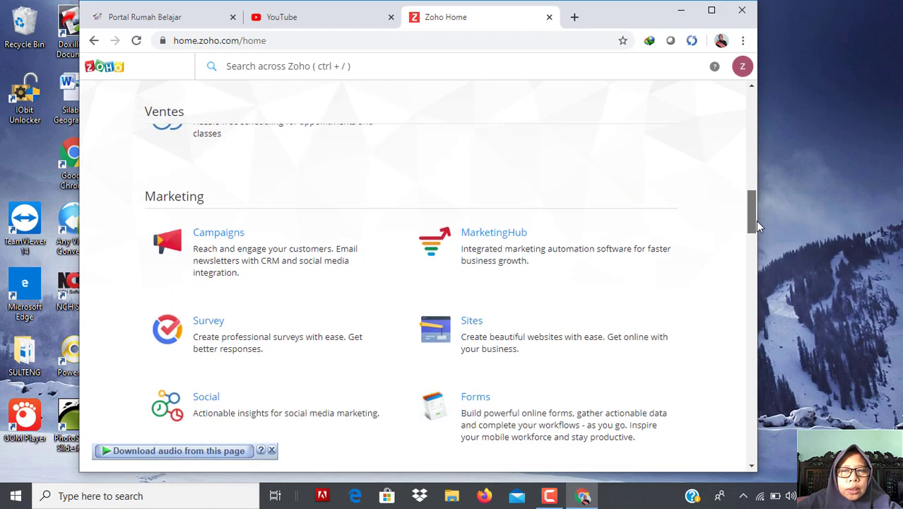
scroll(754, 216, up, 1)
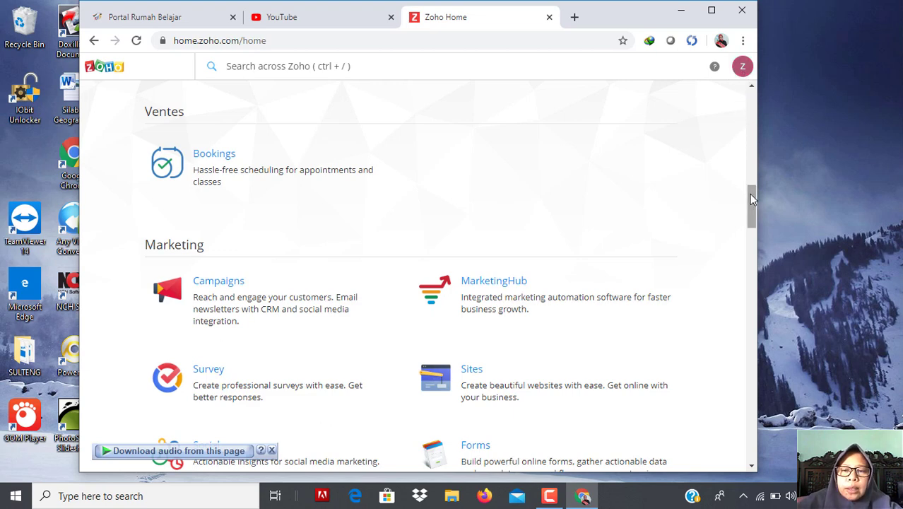
drag(751, 202, 742, 120)
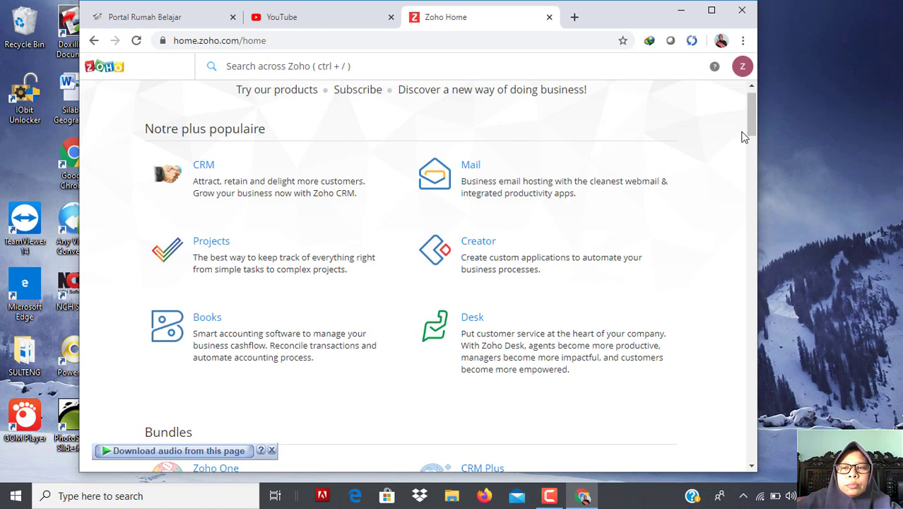
drag(752, 134, 749, 249)
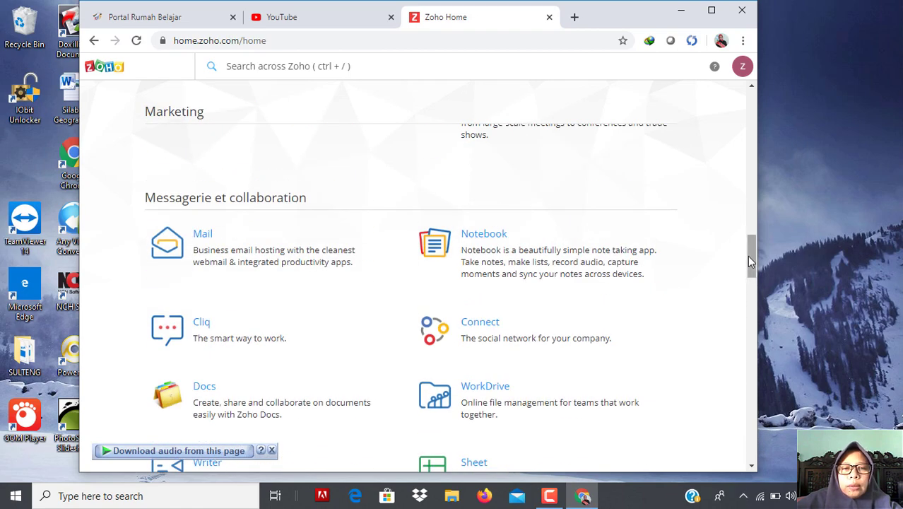
drag(749, 256, 732, 109)
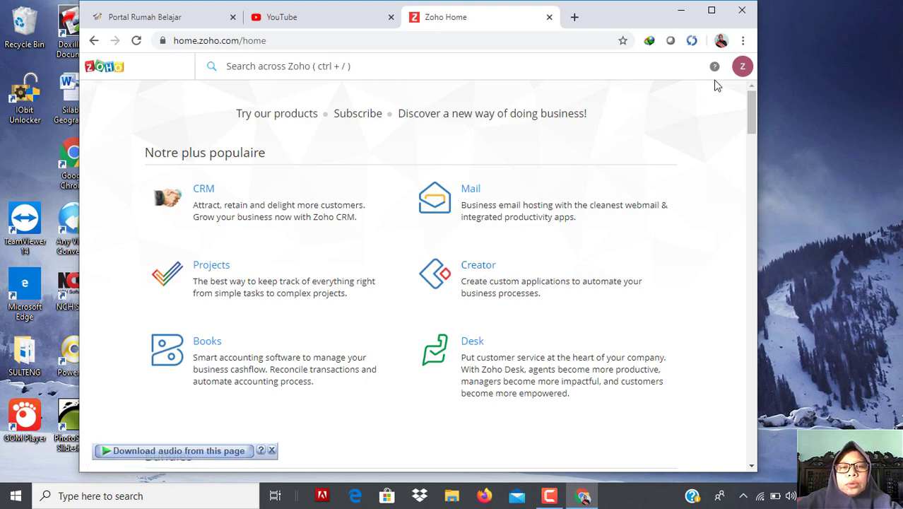
Search across Zoho for zoho.com.
click(349, 68)
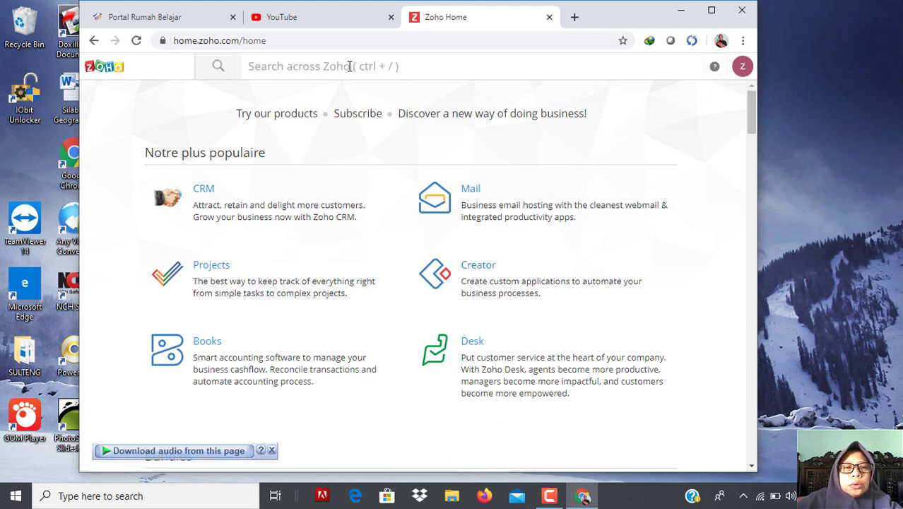
click(398, 68)
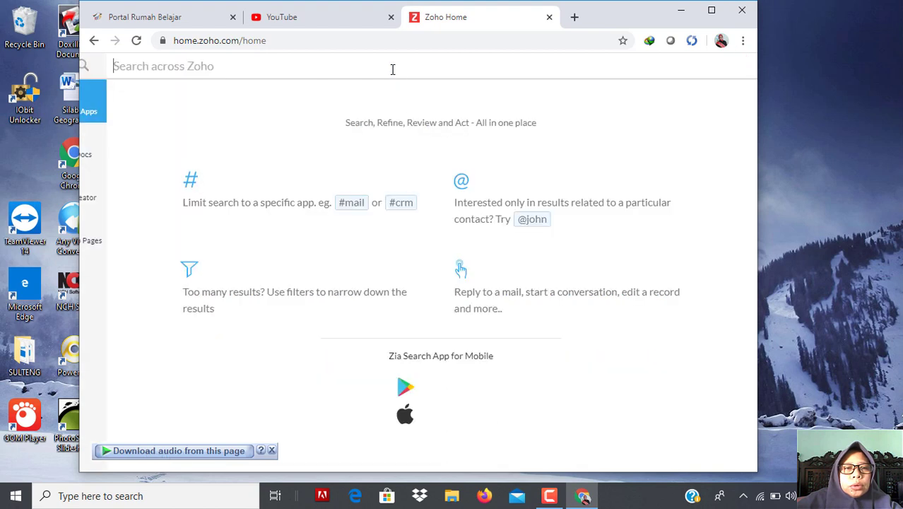
click(171, 59)
text(zoho,)
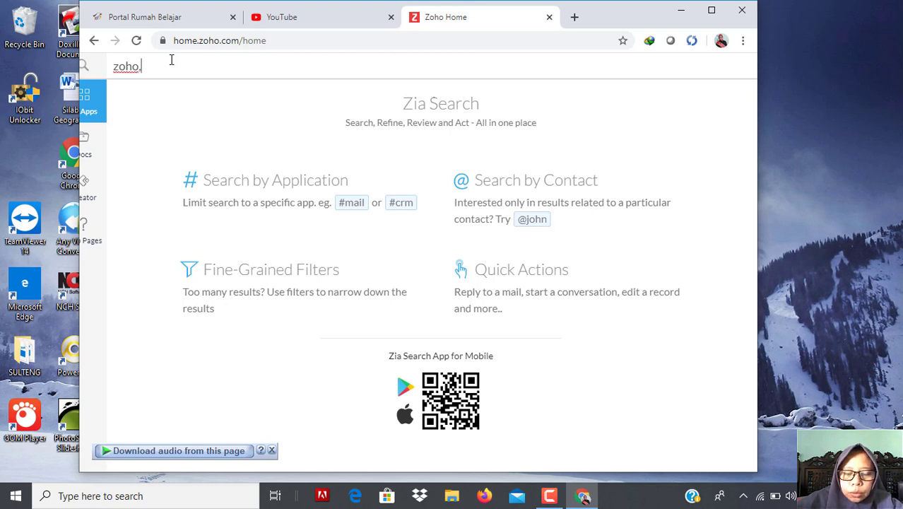
text(ho.com)
key(Return)
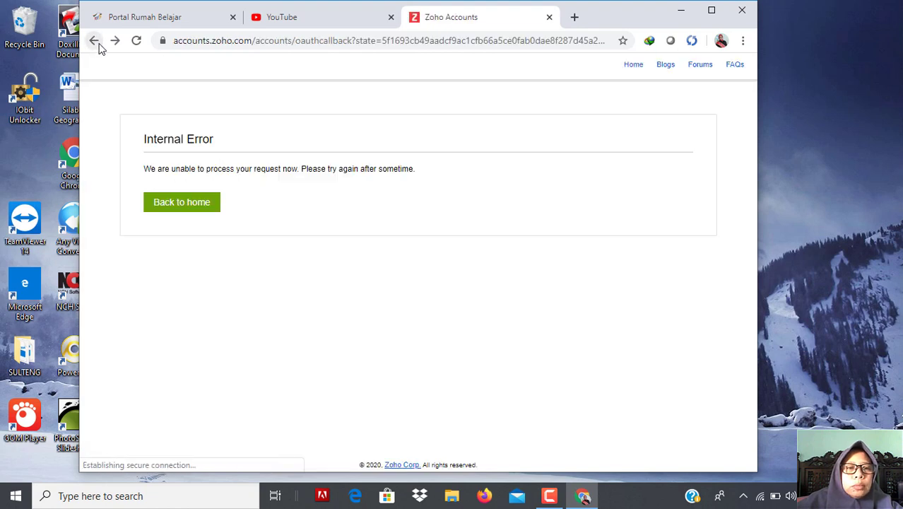
Go back to the Google account selection, retry the sign-in with the same account, and return to the Zoho Accounts home.
click(95, 41)
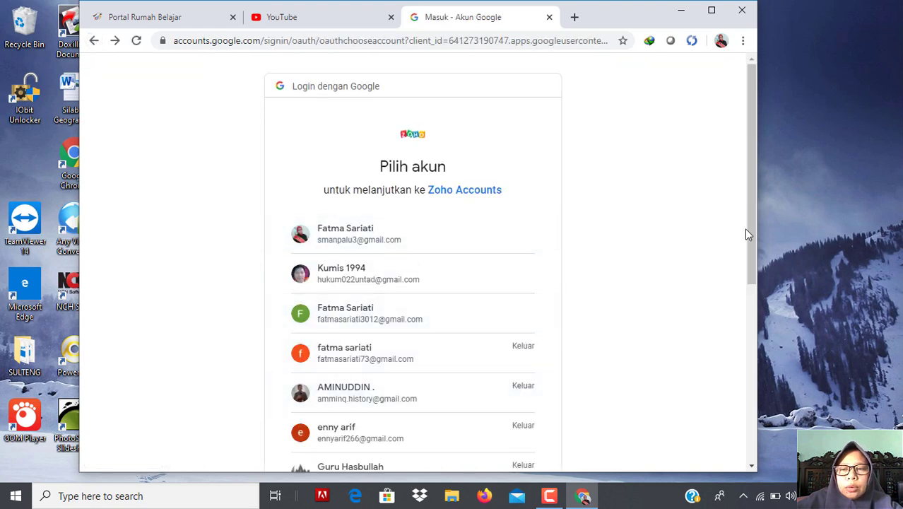
drag(747, 226, 754, 352)
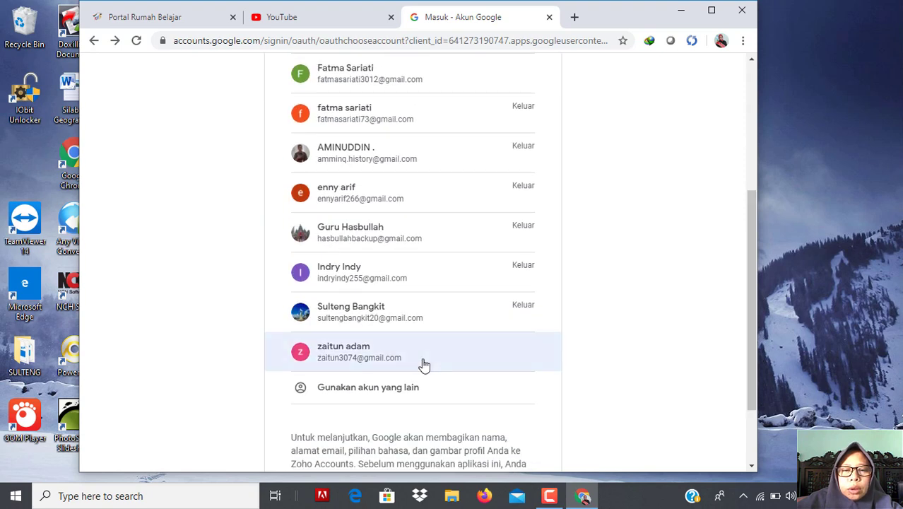
click(376, 355)
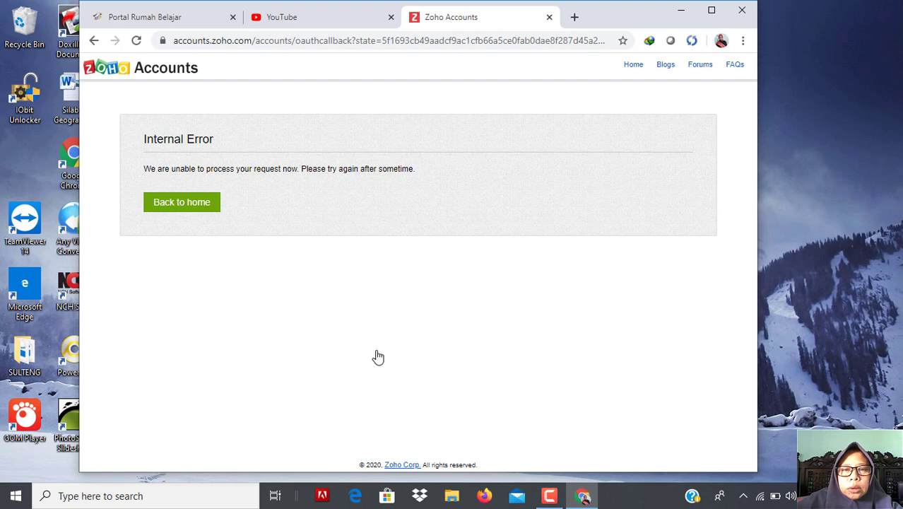
click(182, 205)
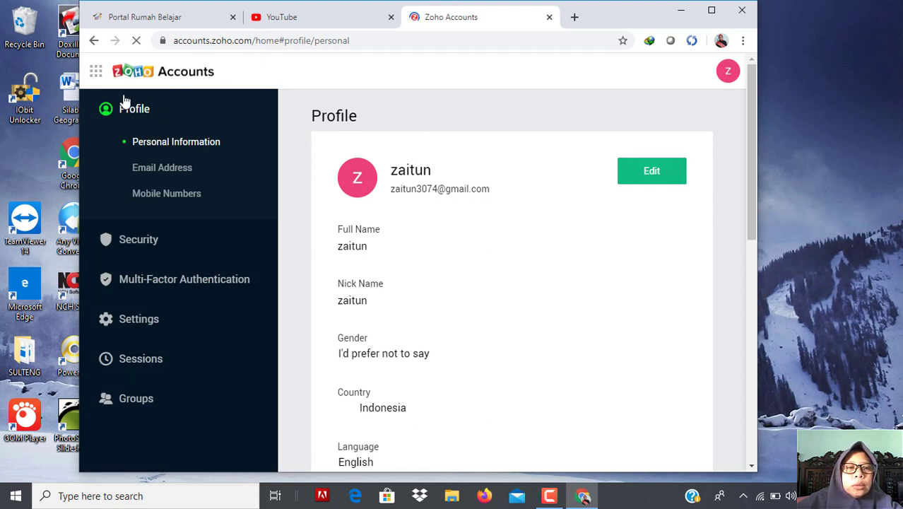
Open Zoho Forms from the Sales & Marketing group in the list of all Zoho apps.
click(98, 71)
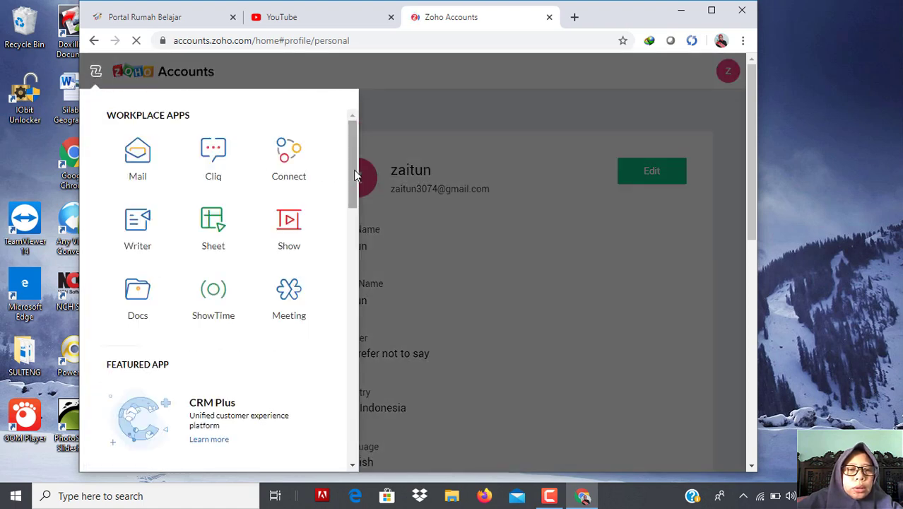
drag(353, 170, 365, 264)
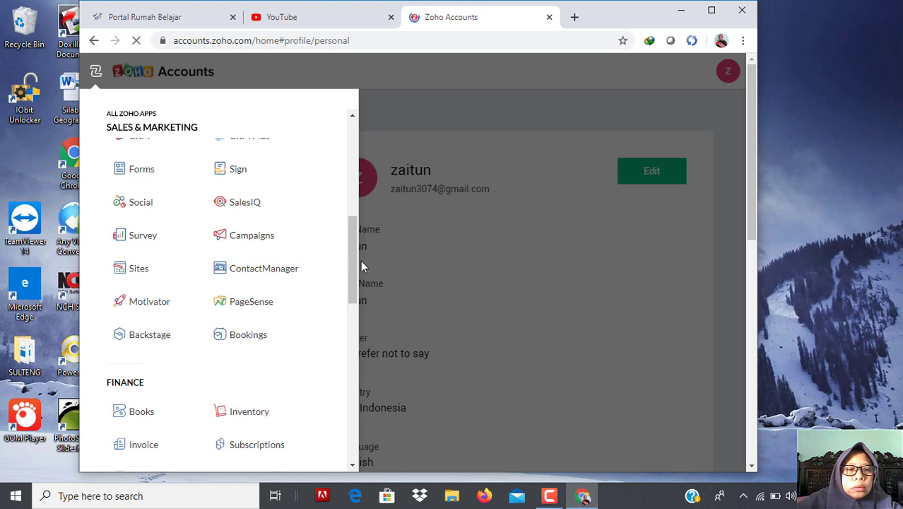
click(141, 169)
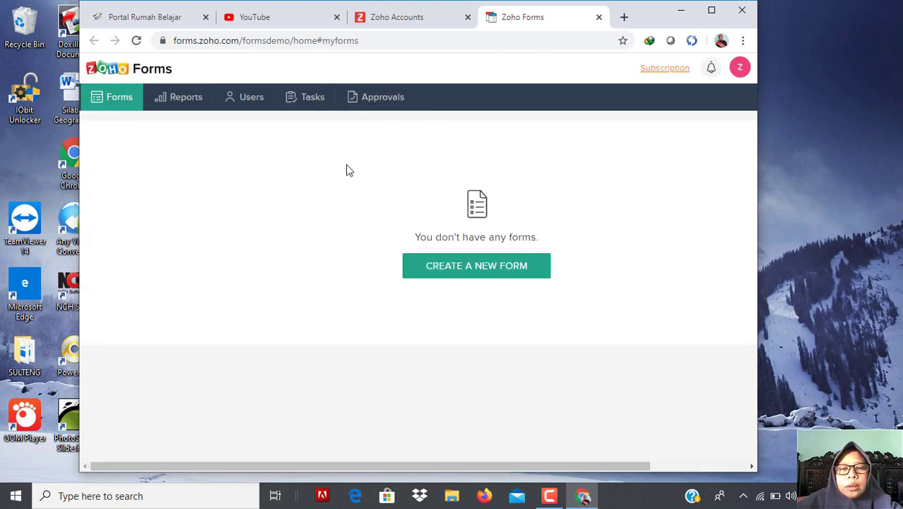
Start creating a new form in Zoho Forms.
click(473, 274)
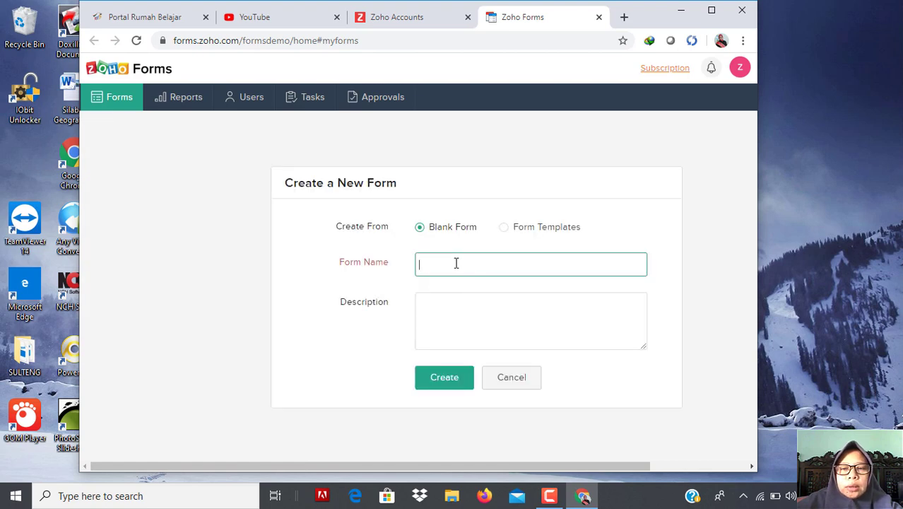
Preview the Client Details, Complaints and Email Subscription form templates, and close the template gallery without using one.
click(503, 228)
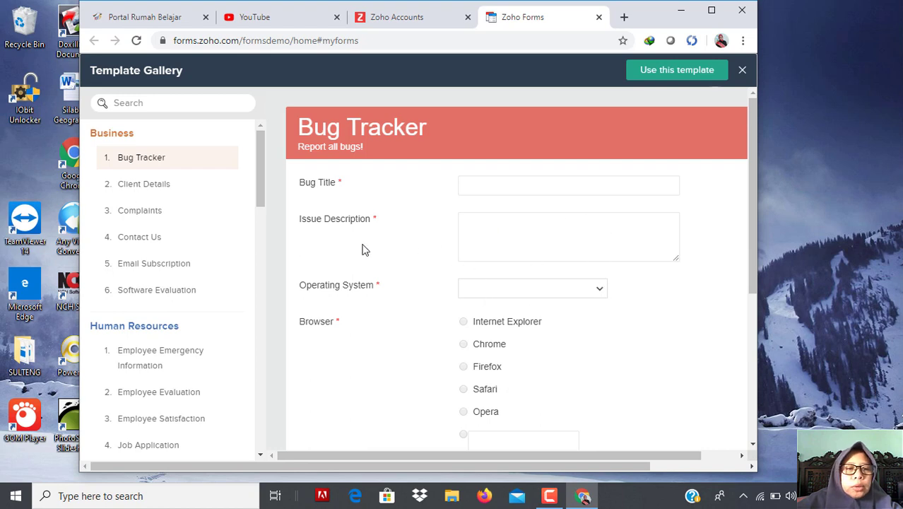
click(162, 185)
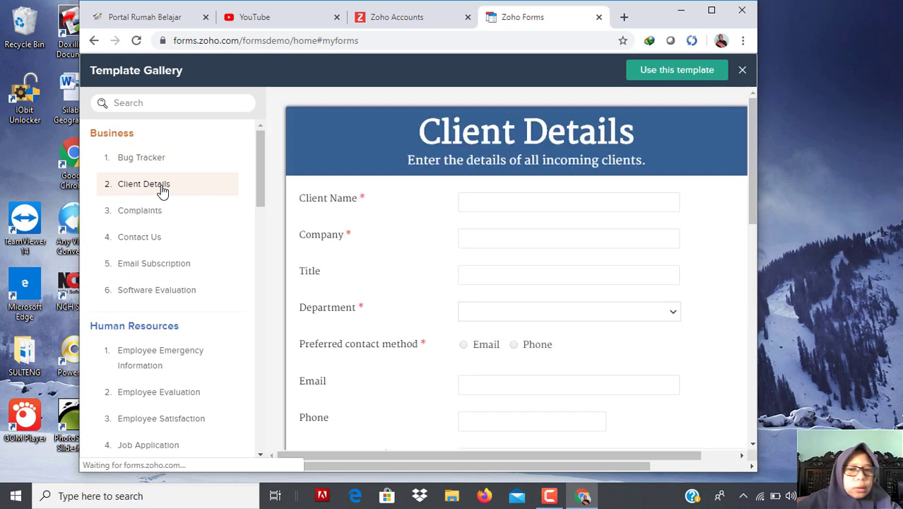
click(145, 215)
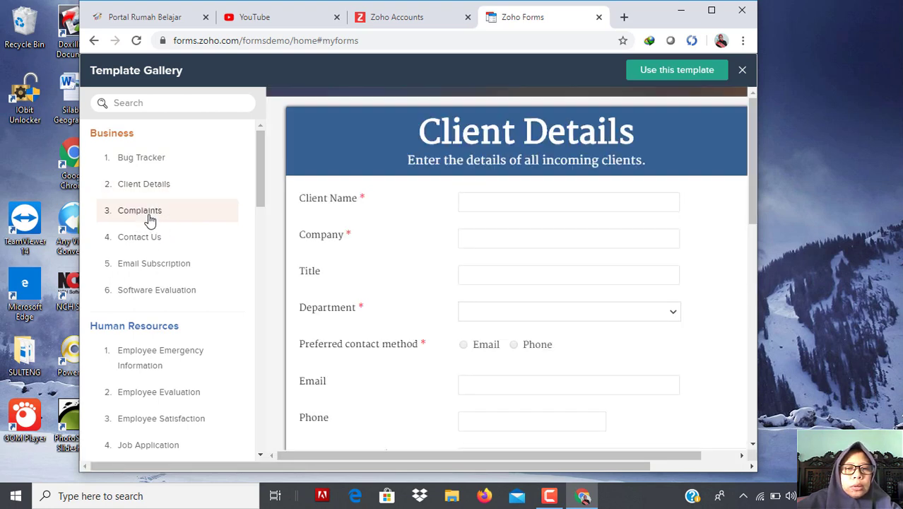
click(157, 274)
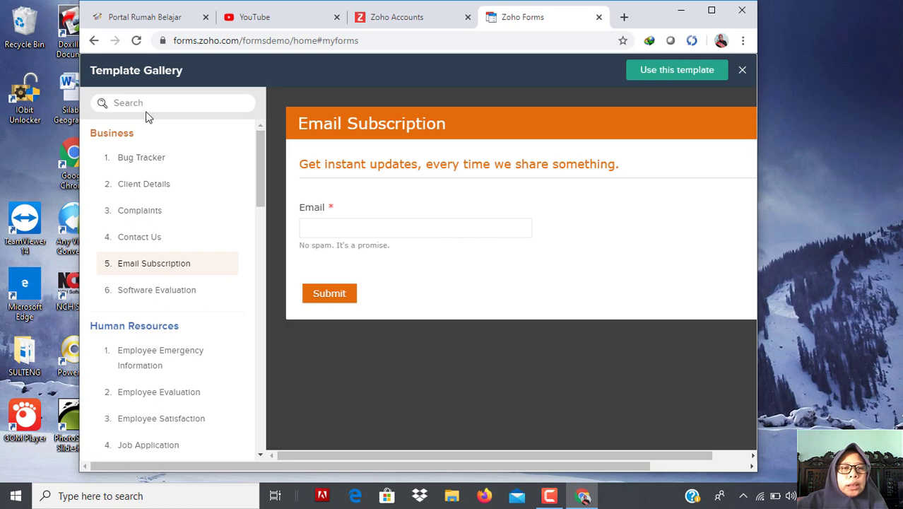
click(94, 41)
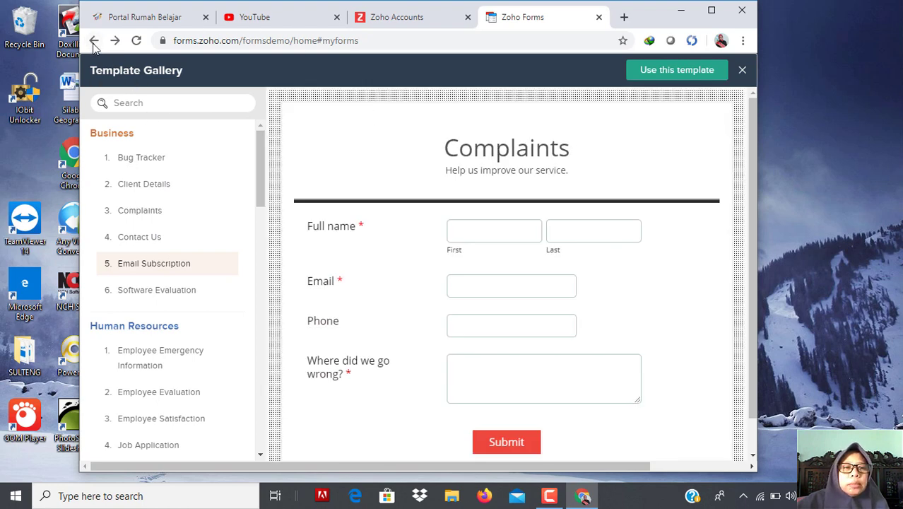
click(94, 40)
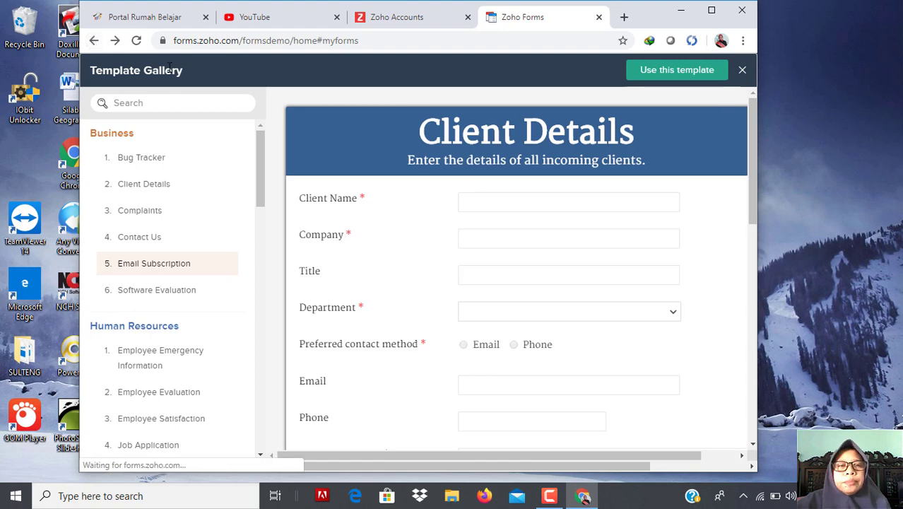
click(741, 71)
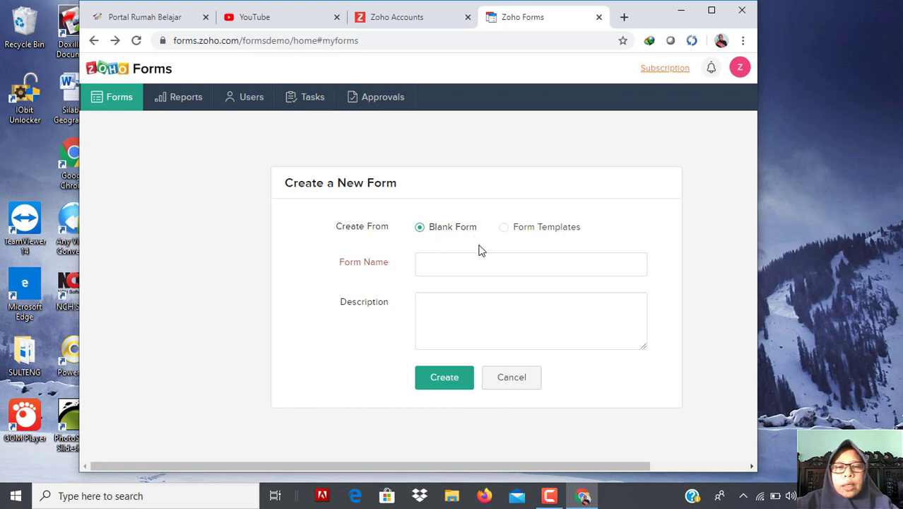
Create a blank form named "DAFTAR HADIR ONLINE SISWA KELAS X" with the description "Pembelajaran Daring masa covid 19" and maximize the browser window.
click(443, 268)
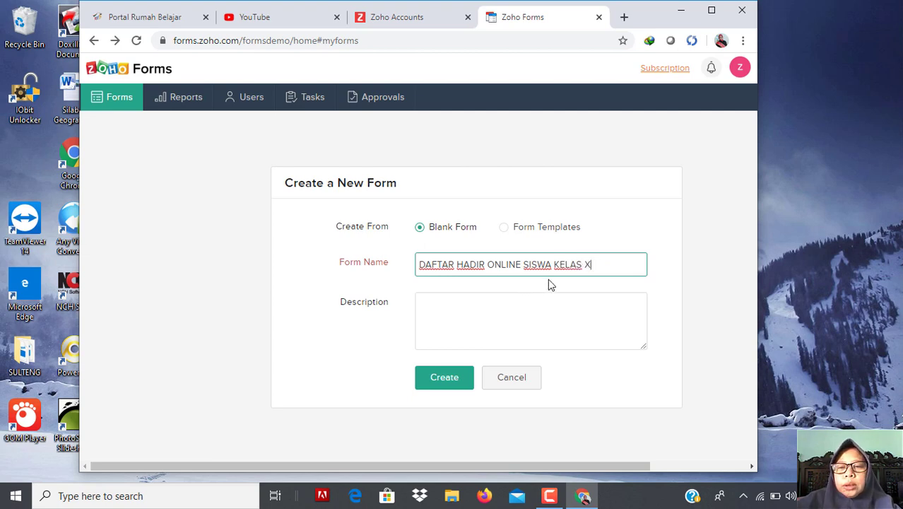
click(472, 300)
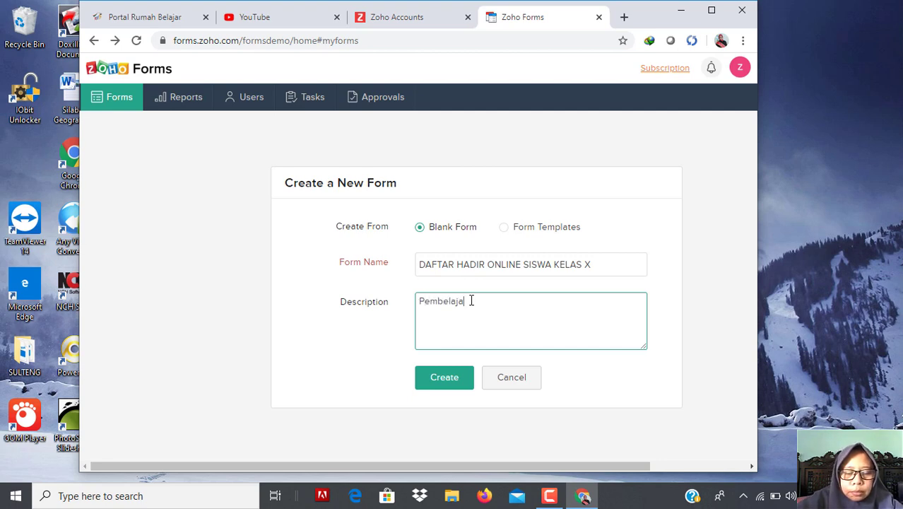
text(n Daring masa covid 19)
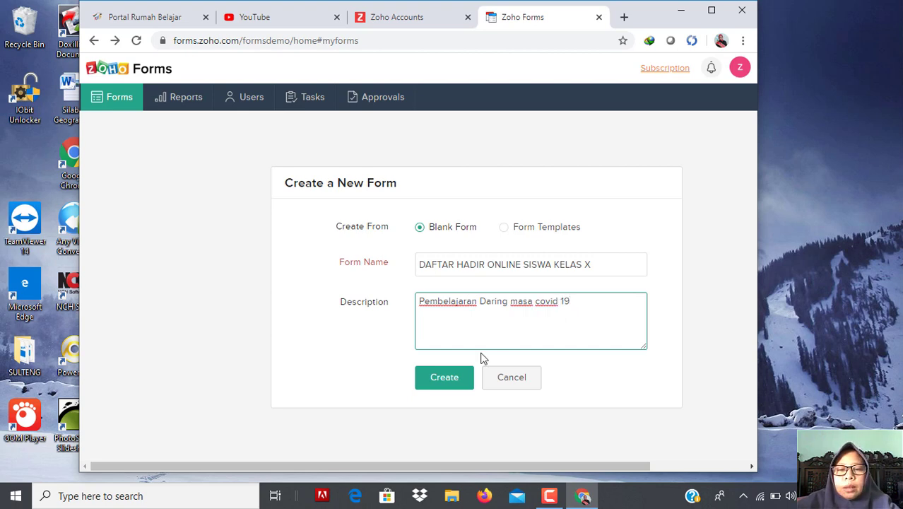
click(446, 381)
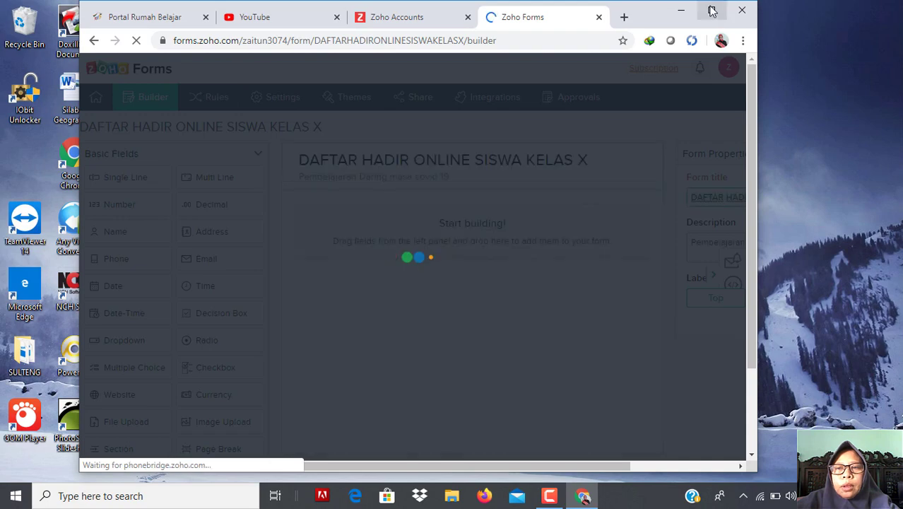
click(712, 10)
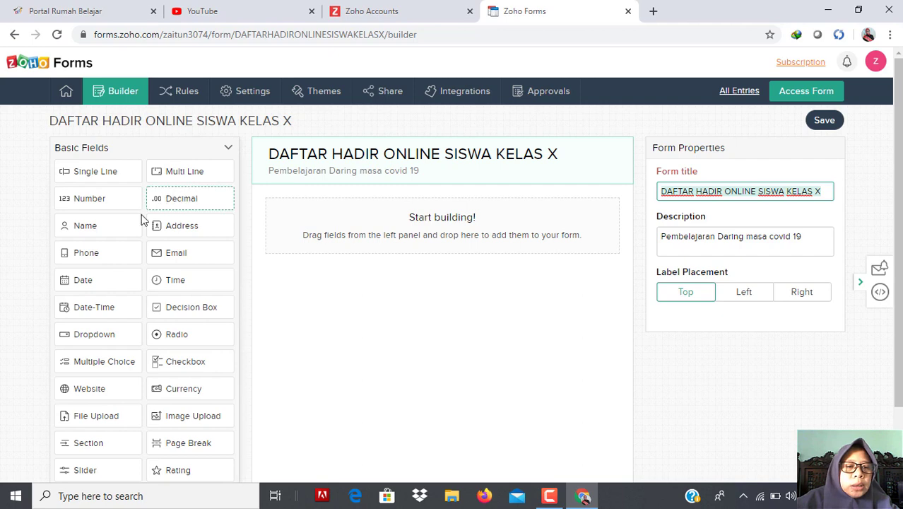
Add a Name field labelled "Nama" and make its First and Last elements mandatory.
click(101, 227)
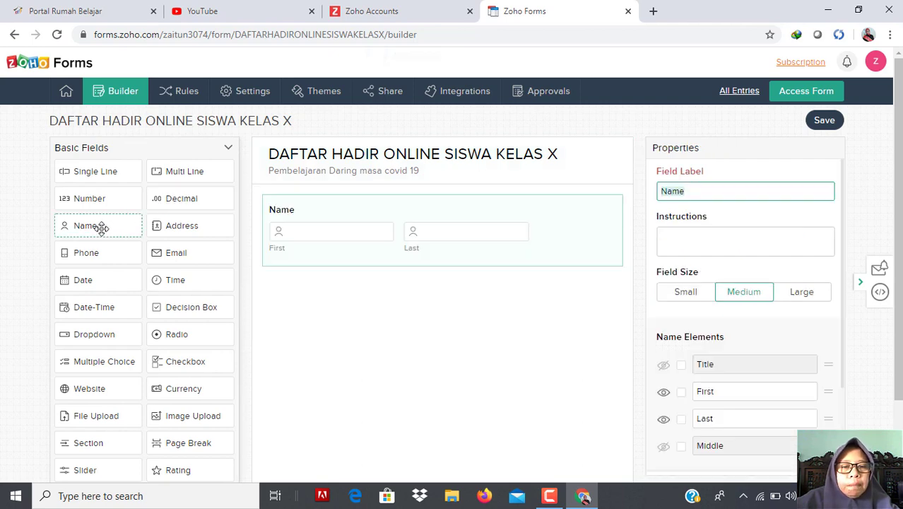
click(686, 192)
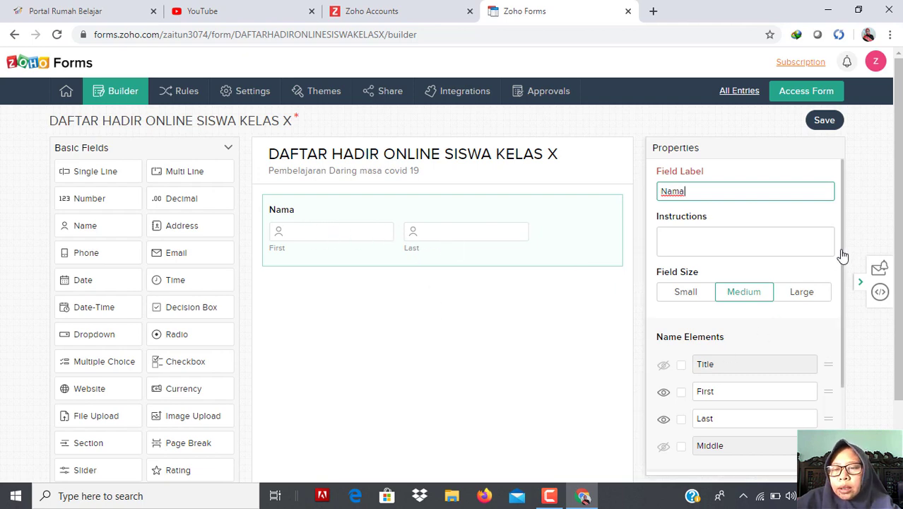
drag(843, 256, 852, 361)
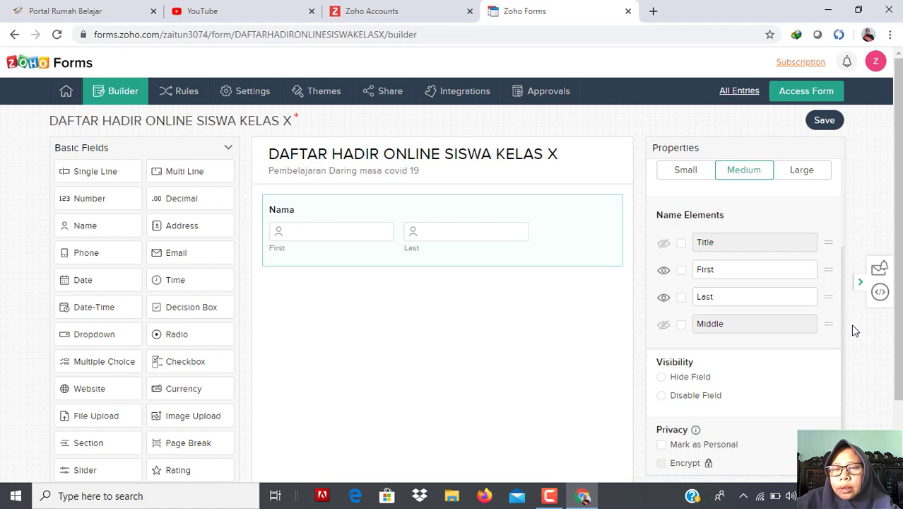
scroll(828, 294, up, 1)
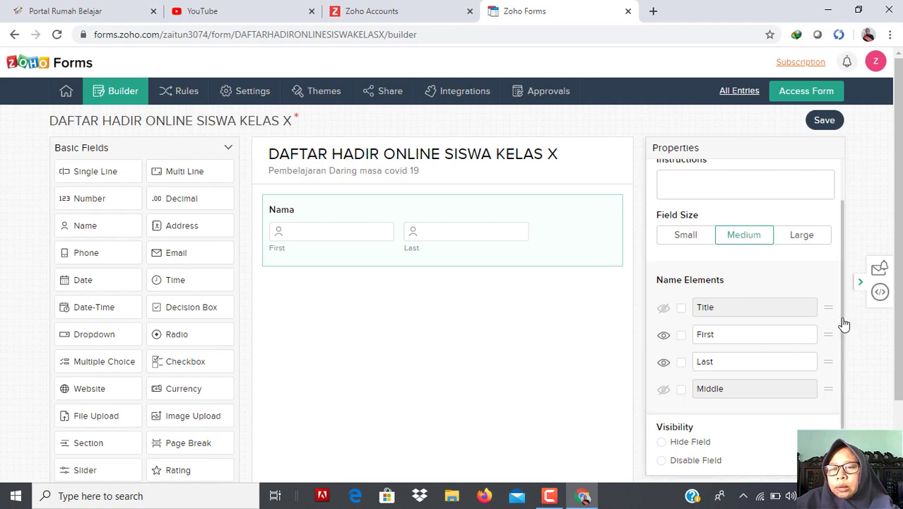
mouse_move(843, 323)
mouse_down()
mouse_move(843, 303)
mouse_move(843, 329)
mouse_up()
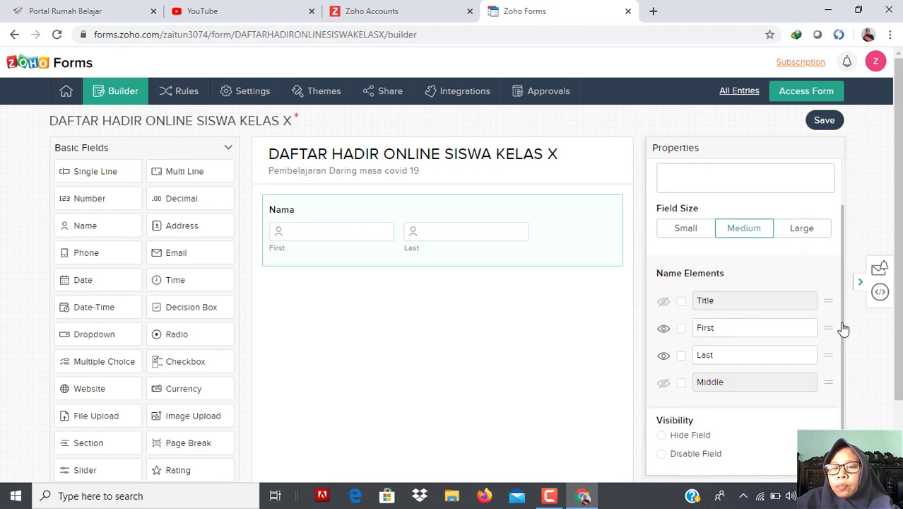
click(773, 329)
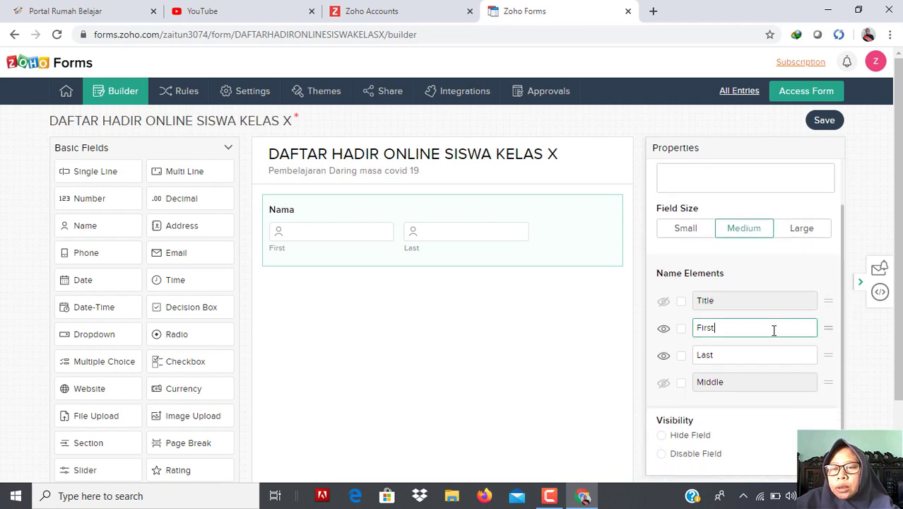
click(680, 329)
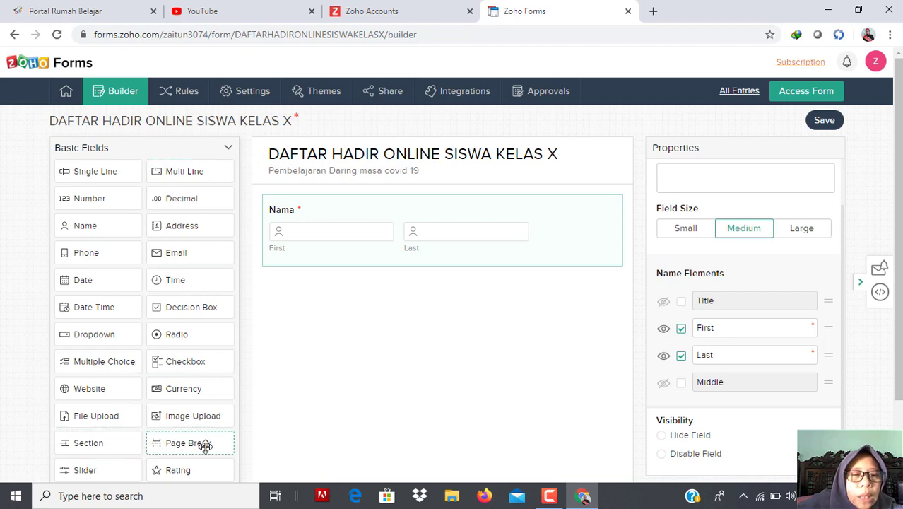
Add a Single Line field below the Nama field and clear its default label.
click(110, 174)
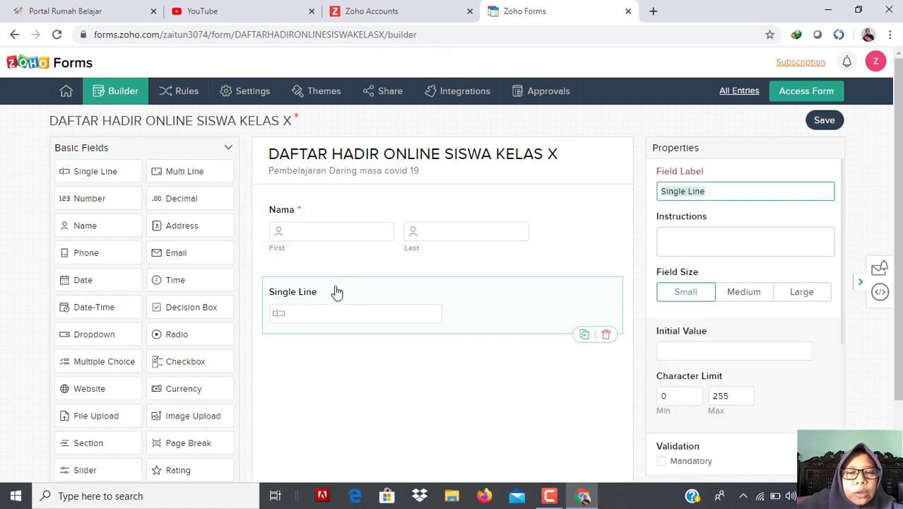
click(713, 192)
key(BackSpace)
key(BackSpace)
key(BackSpace)
key(BackSpace)
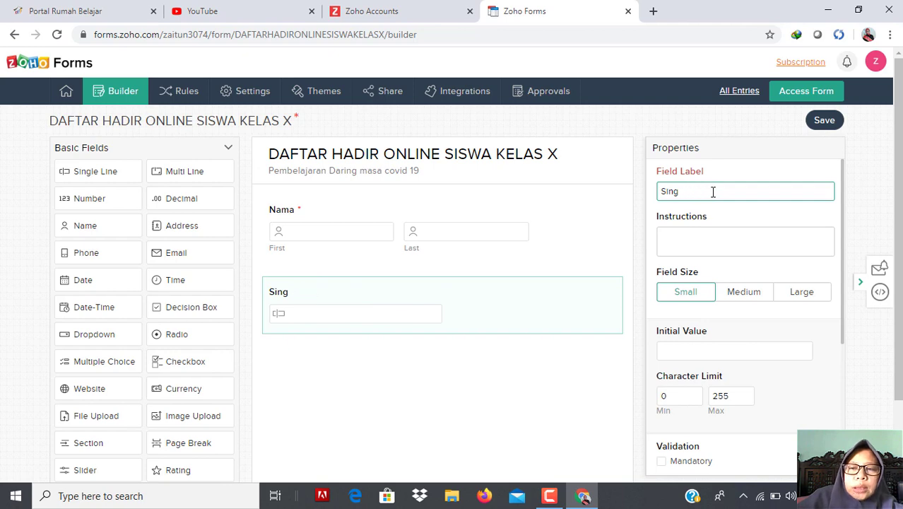
key(BackSpace)
key(BackSpace)
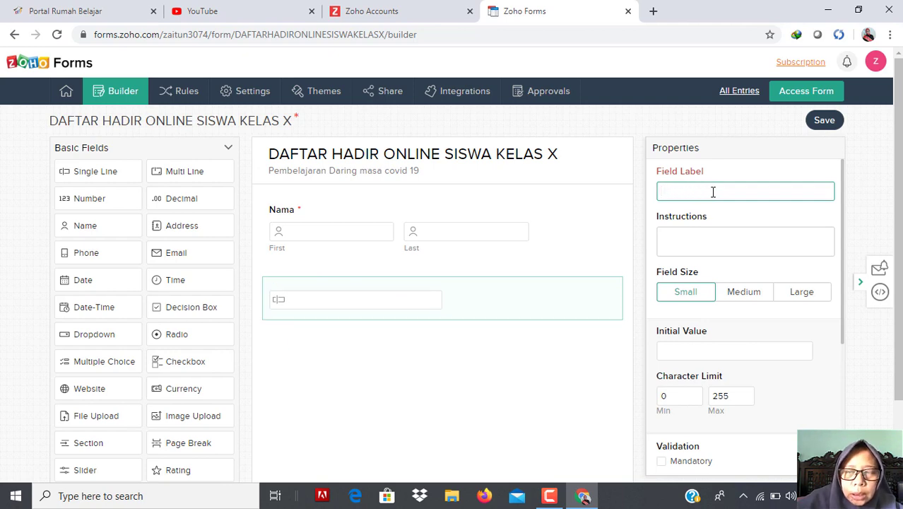
text(j)
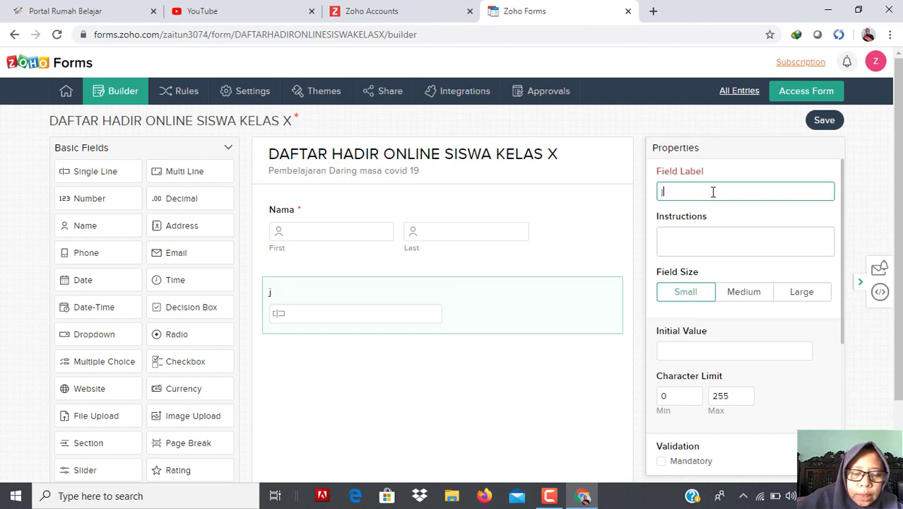
key(BackSpace)
text(Ju)
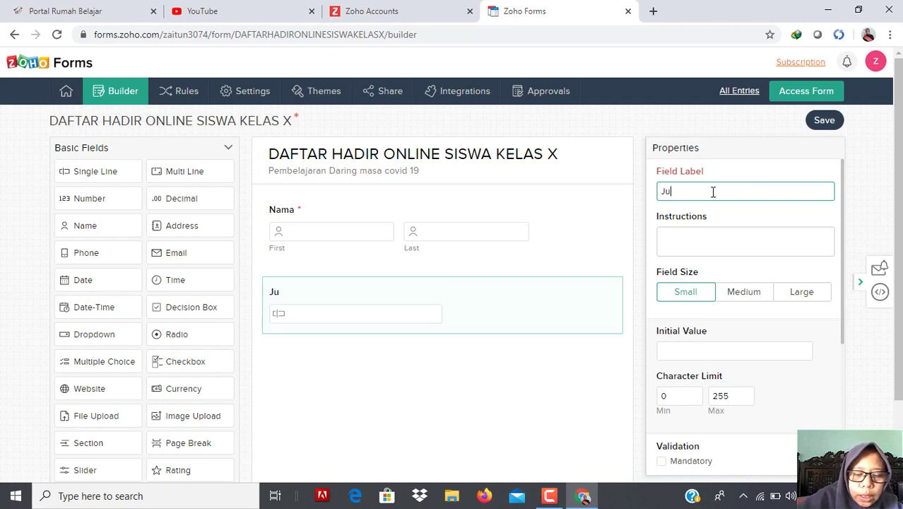
text(rusan)
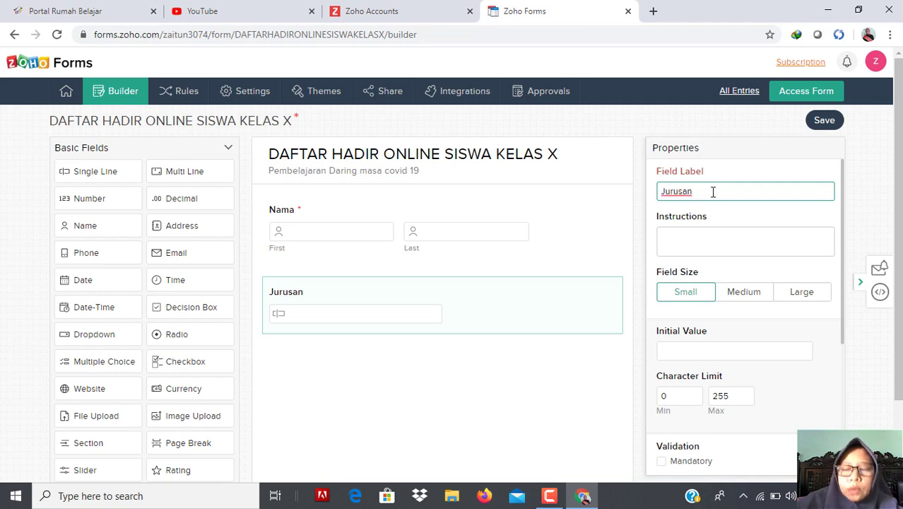
key(BackSpace)
key(BackSpace)
key(BackSpace)
key(BackSpace)
key(BackSpace)
key(BackSpace)
key(BackSpace)
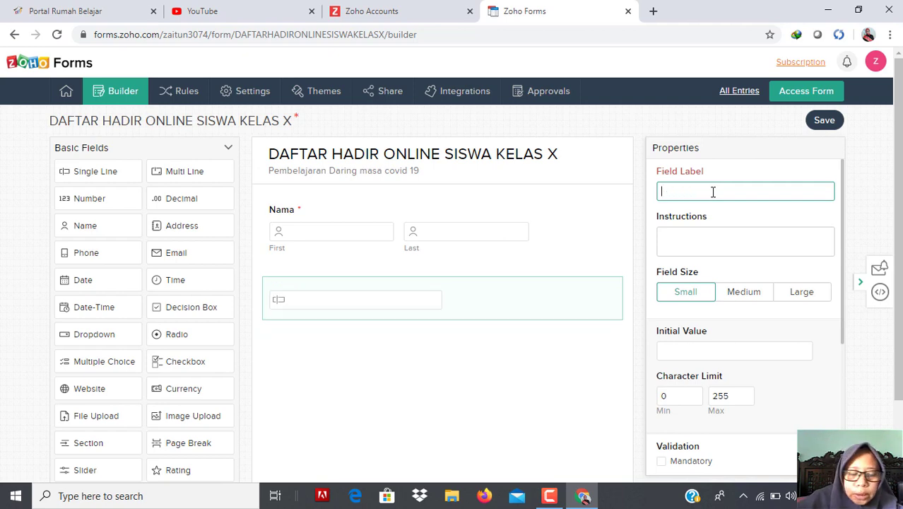
Label the new single-line field "Kelas" and make it mandatory.
text(K)
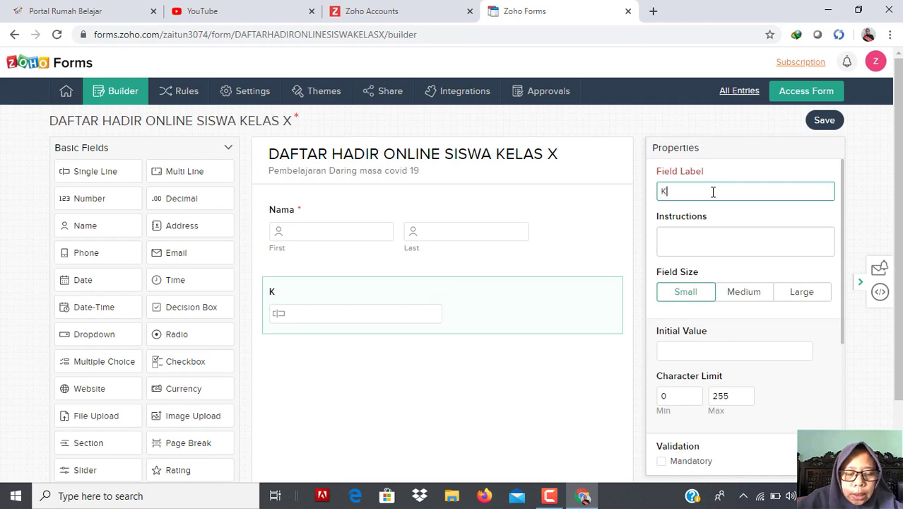
text(elas)
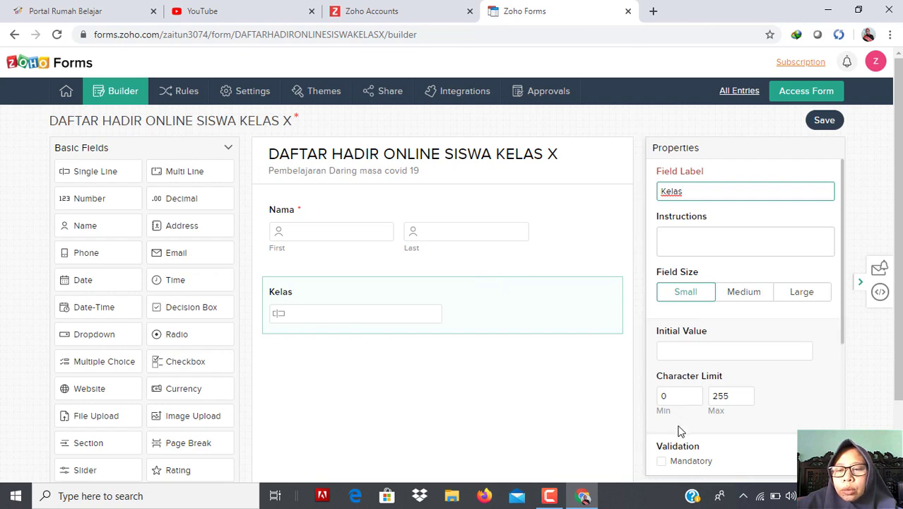
click(662, 462)
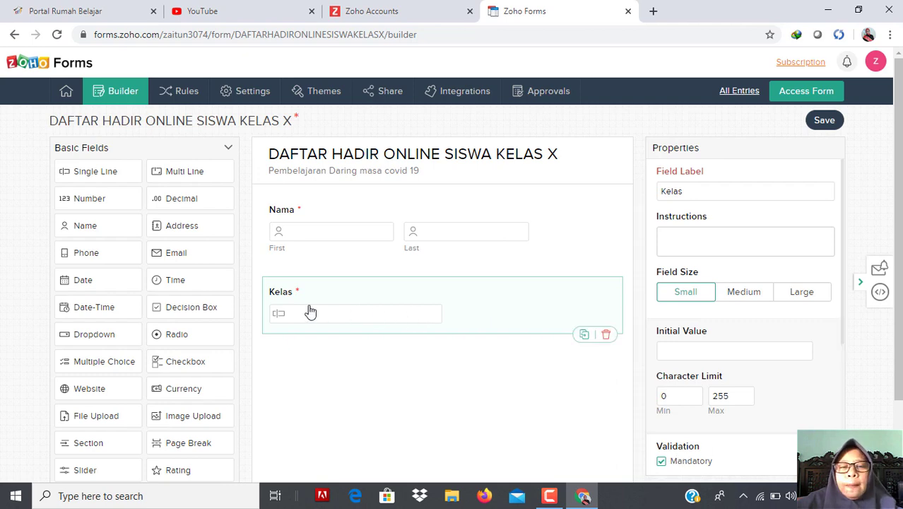
Add another Single Line field below Kelas and label it "Jurusan".
click(104, 173)
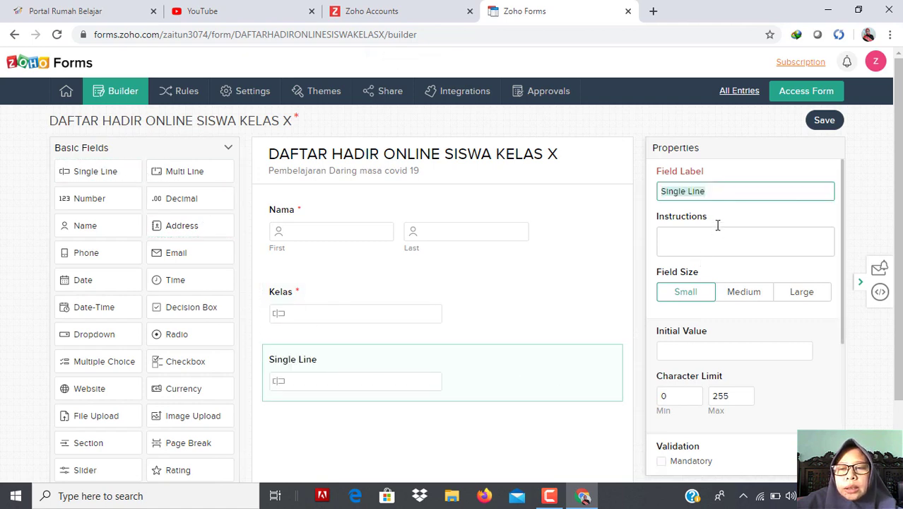
click(713, 192)
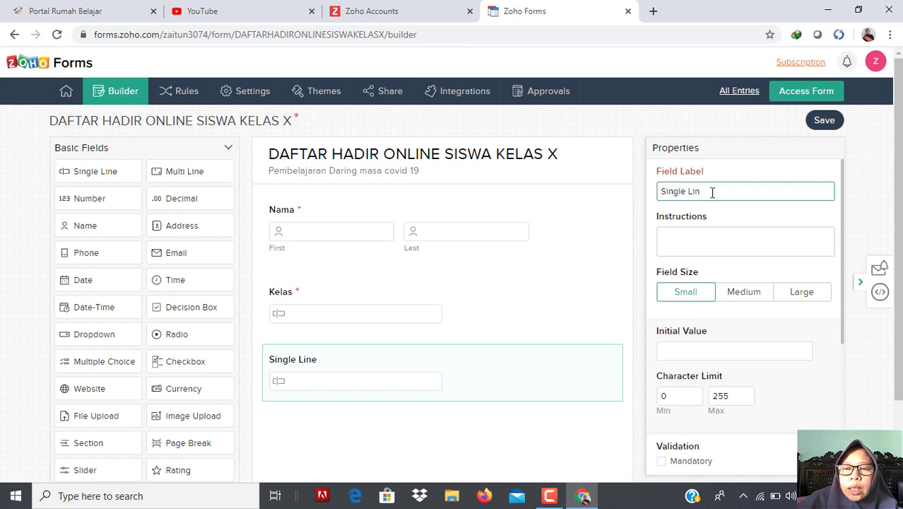
key(BackSpace)
key(BackSpace)
key(BackSpace)
key(BackSpace)
key(BackSpace)
key(BackSpace)
key(BackSpace)
key(BackSpace)
key(BackSpace)
key(BackSpace)
text(Jurusan)
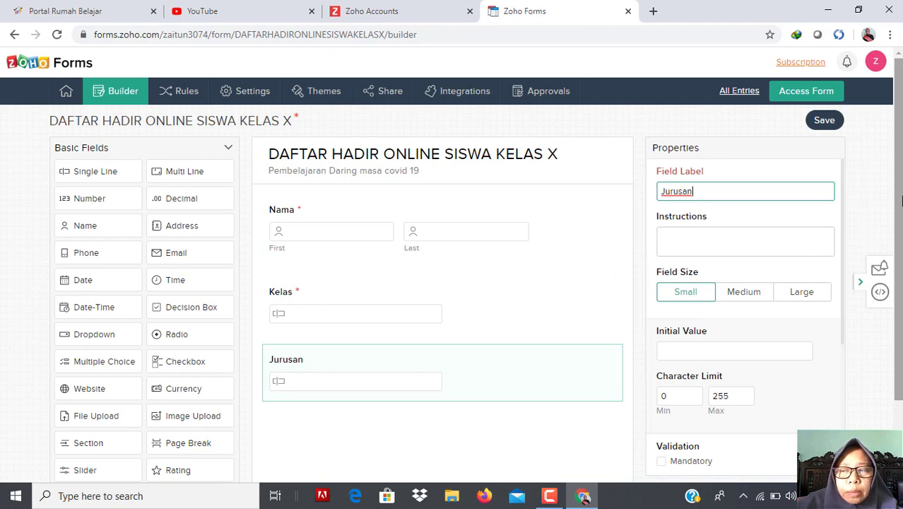
Make the Jurusan field mandatory.
drag(902, 201, 902, 245)
scroll(900, 252, down, 1)
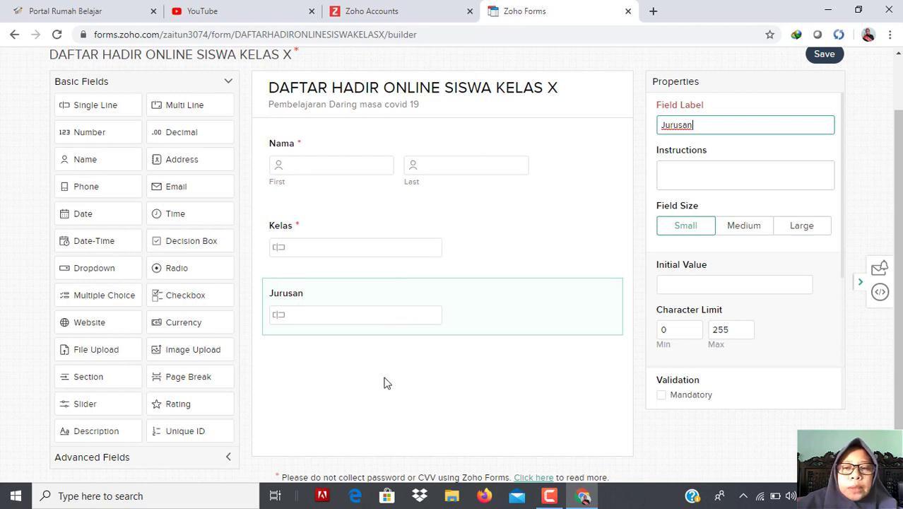
click(663, 397)
click(662, 397)
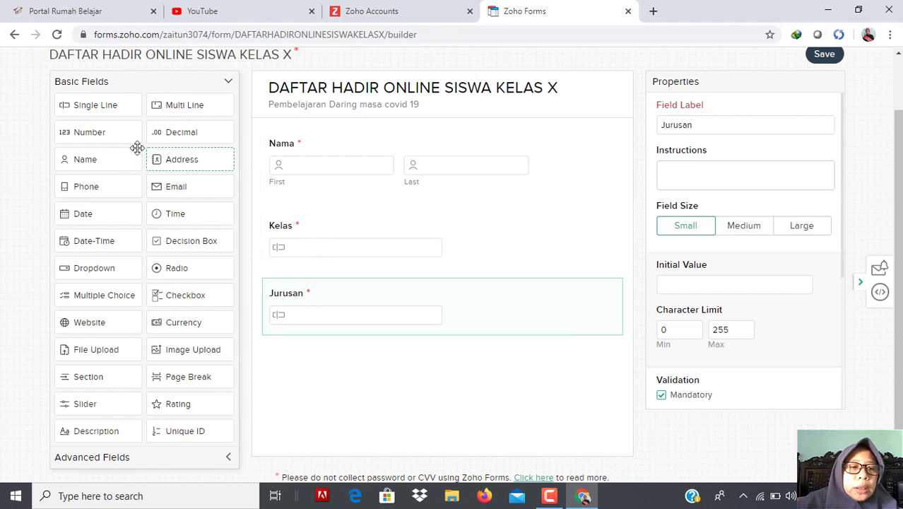
Add a Single Line field below the Jurusan field and clear its default label.
click(100, 104)
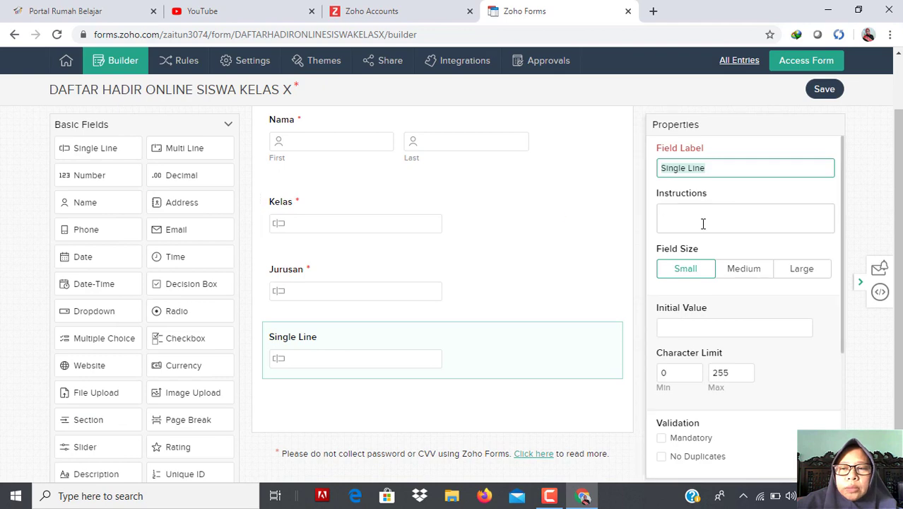
click(713, 170)
key(BackSpace)
key(BackSpace)
key(BackSpace)
key(BackSpace)
key(BackSpace)
key(BackSpace)
key(BackSpace)
key(BackSpace)
key(BackSpace)
key(BackSpace)
key(BackSpace)
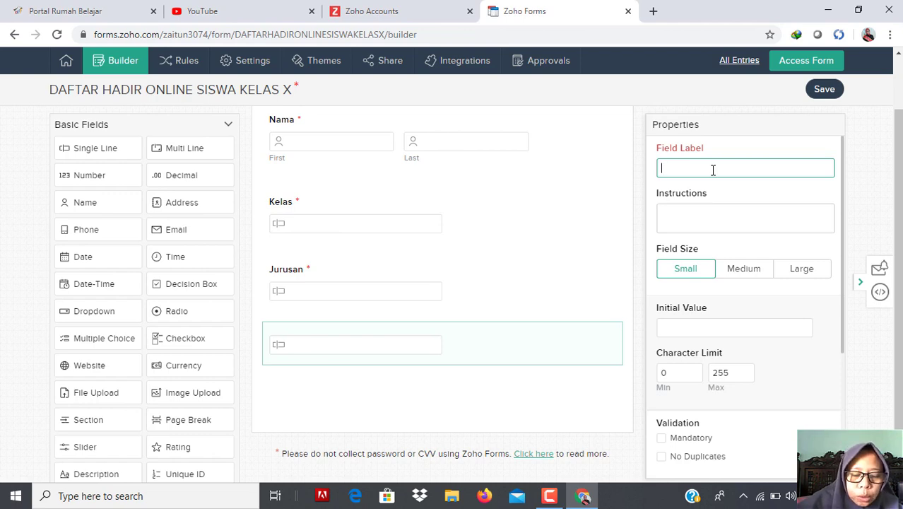
Label the new single-line field "Nama guru yang mengajar" and make it mandatory.
text(Nam)
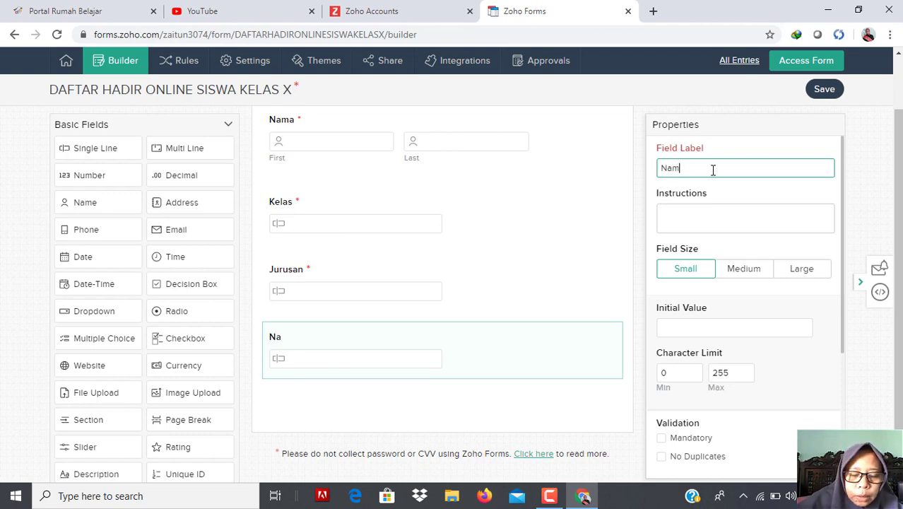
text(a guru)
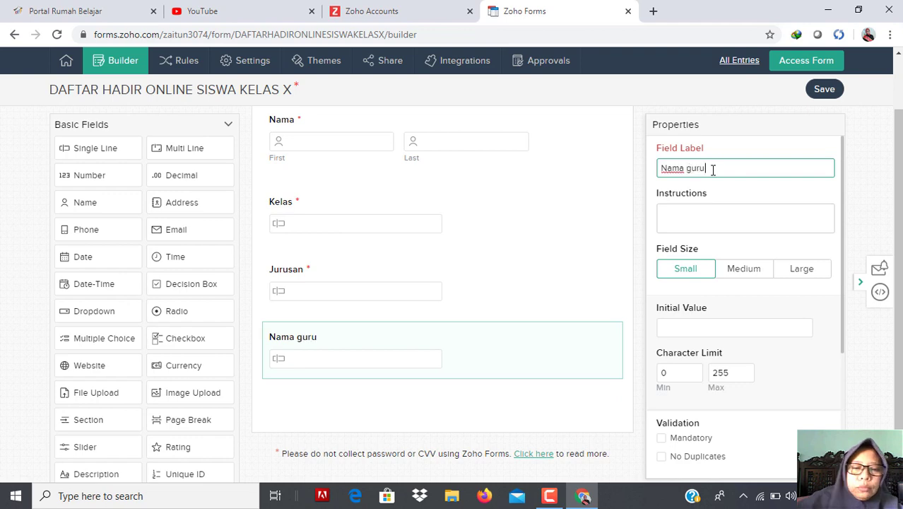
text( y)
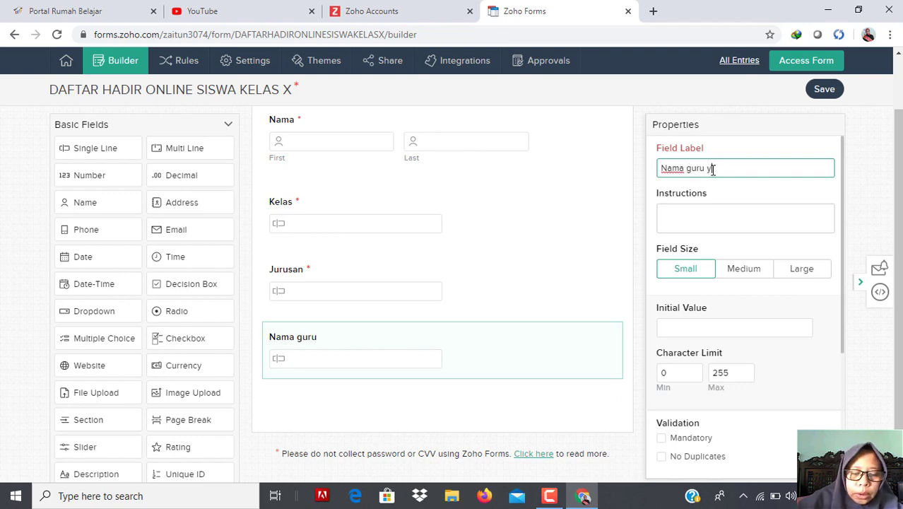
text(ang mengajar)
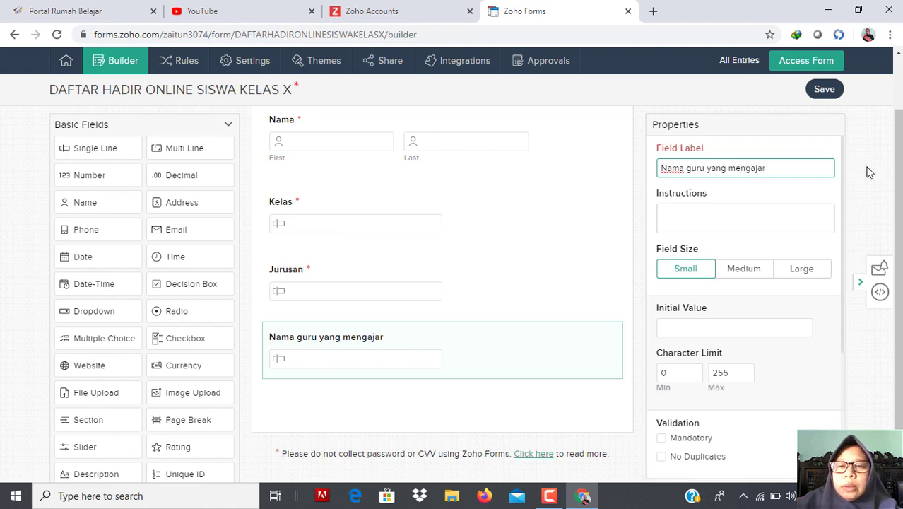
click(662, 438)
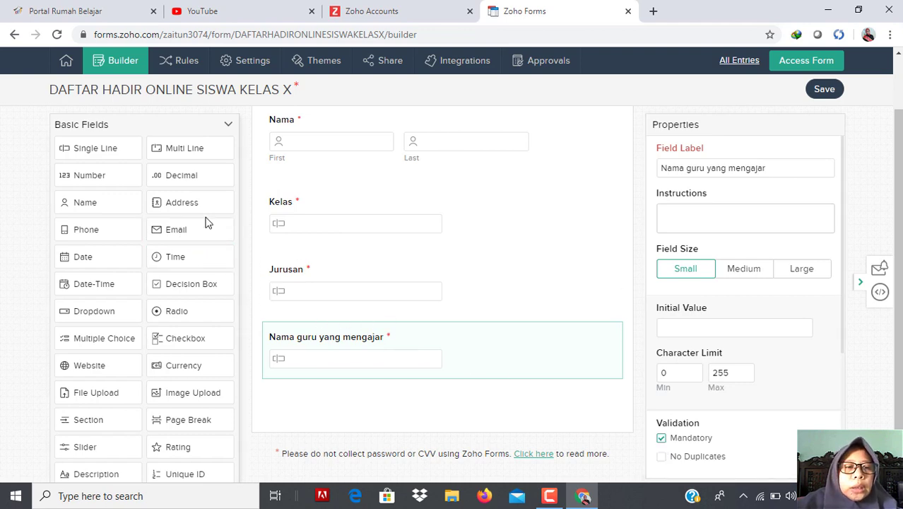
Add a Single Line field below Nama guru yang mengajar and clear its default label.
click(103, 150)
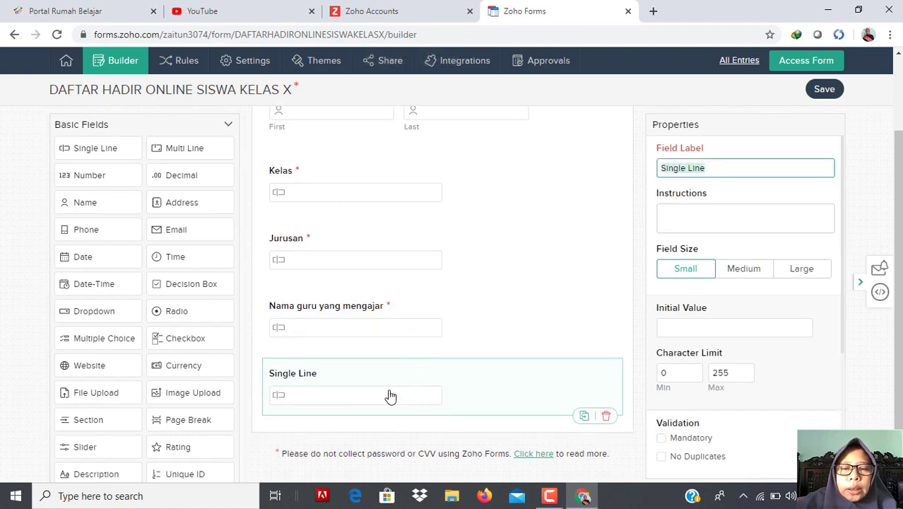
click(713, 166)
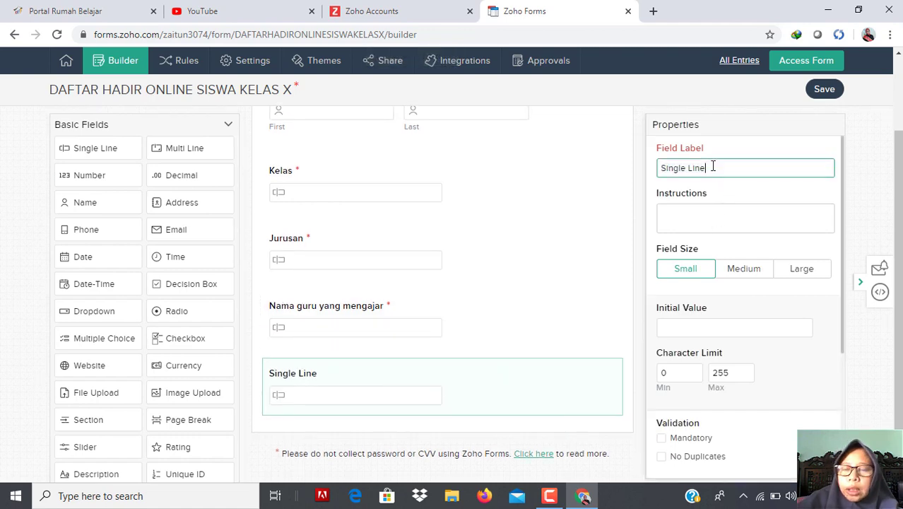
key(BackSpace)
key(BackSpace)
key(BackSpace)
key(BackSpace)
key(BackSpace)
key(BackSpace)
key(BackSpace)
key(BackSpace)
key(BackSpace)
key(BackSpace)
key(BackSpace)
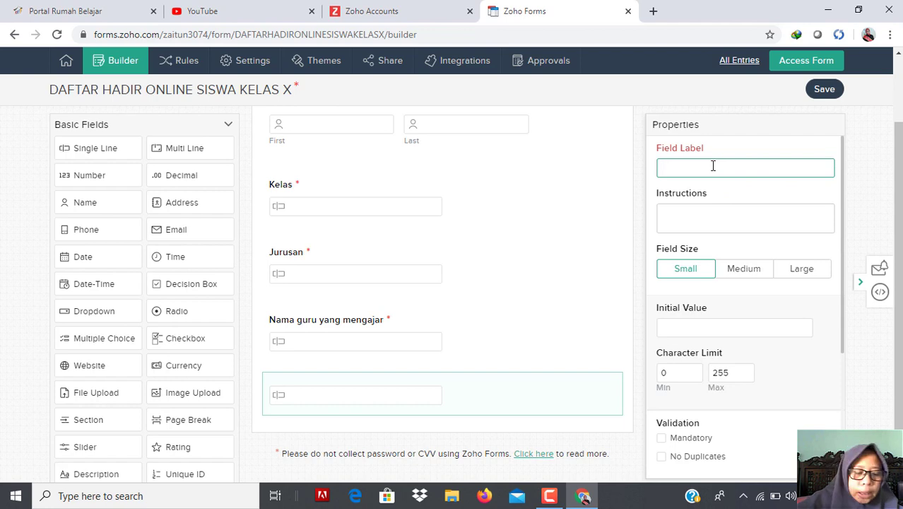
Label the new single-line field "Judul materi" and make it mandatory.
text(Ju)
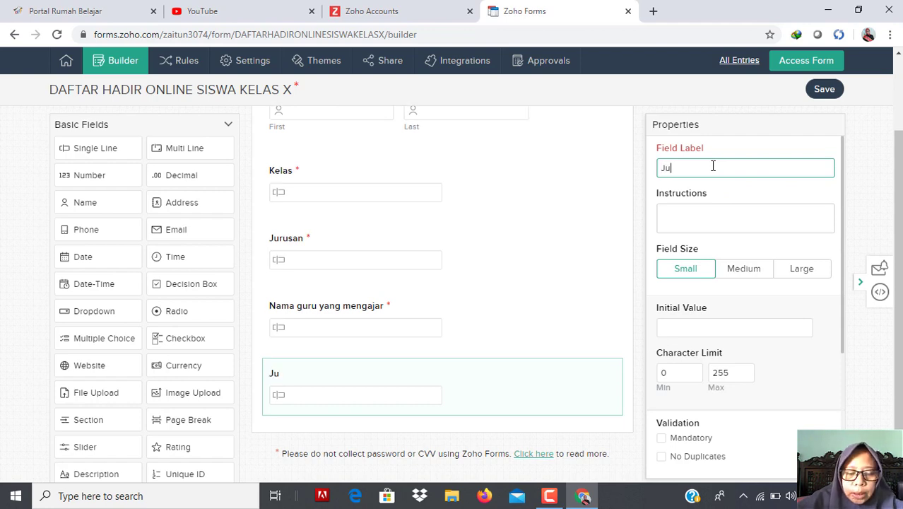
text(dul materi)
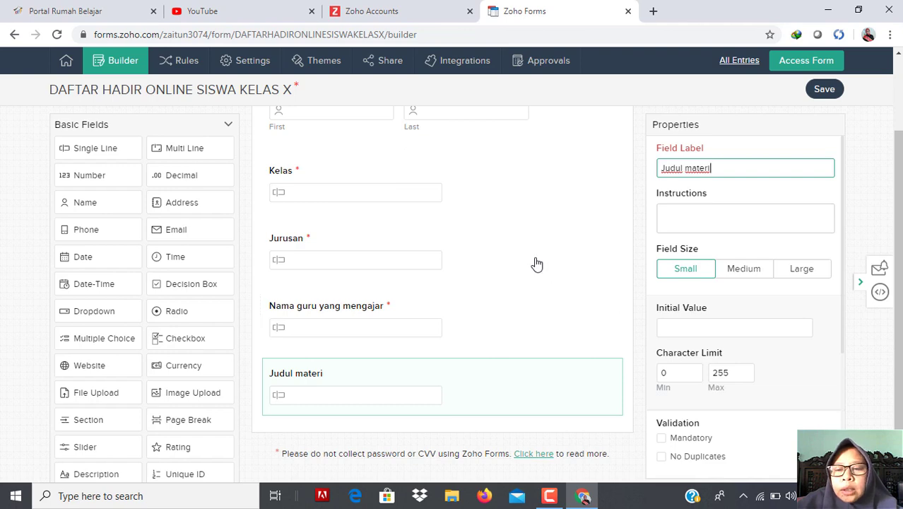
click(661, 438)
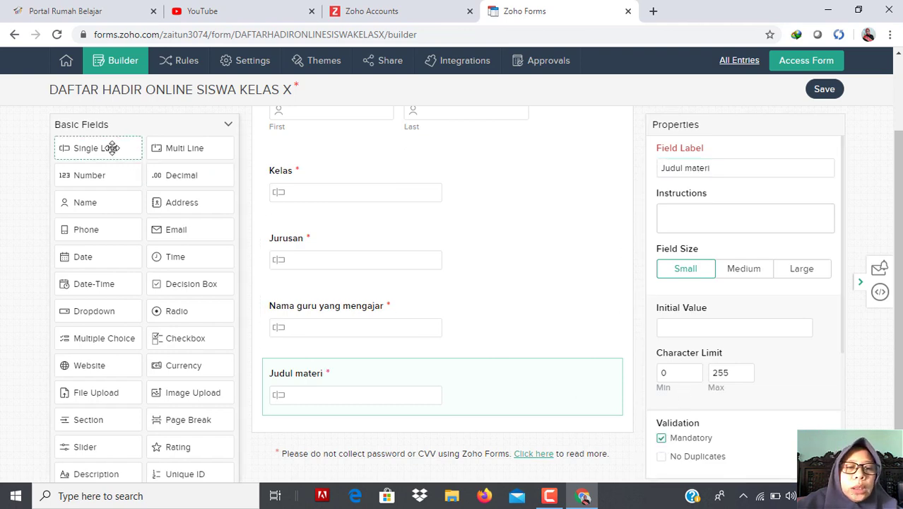
Add a Single Line field below Judul materi and clear its default label.
click(111, 147)
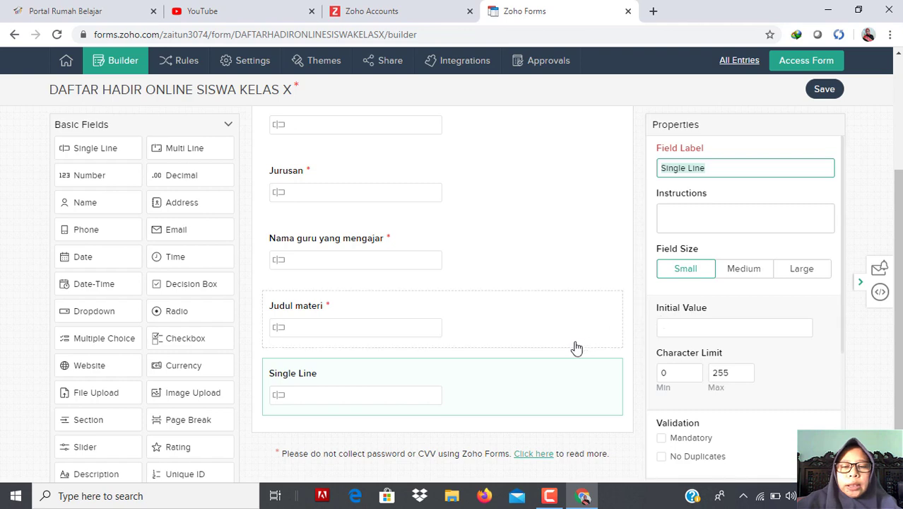
click(713, 169)
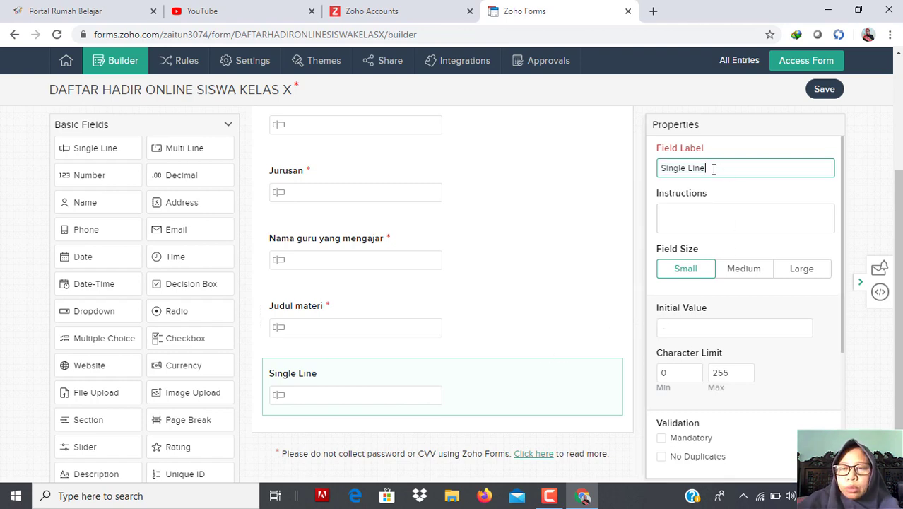
key(BackSpace)
key(BackSpace)
key(BackSpace)
key(BackSpace)
key(BackSpace)
key(BackSpace)
key(BackSpace)
key(BackSpace)
key(BackSpace)
key(BackSpace)
key(BackSpace)
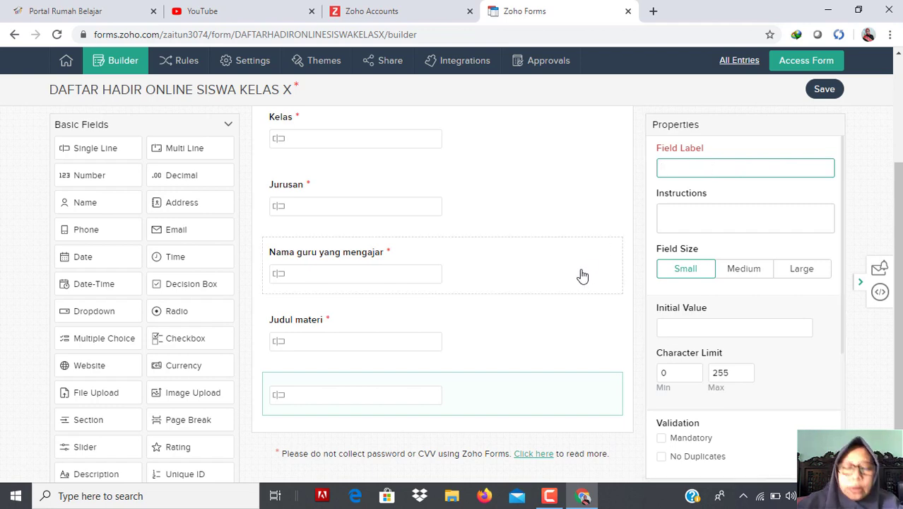
Label the new single-line field "No.Hp siswa" and make it mandatory.
text(N)
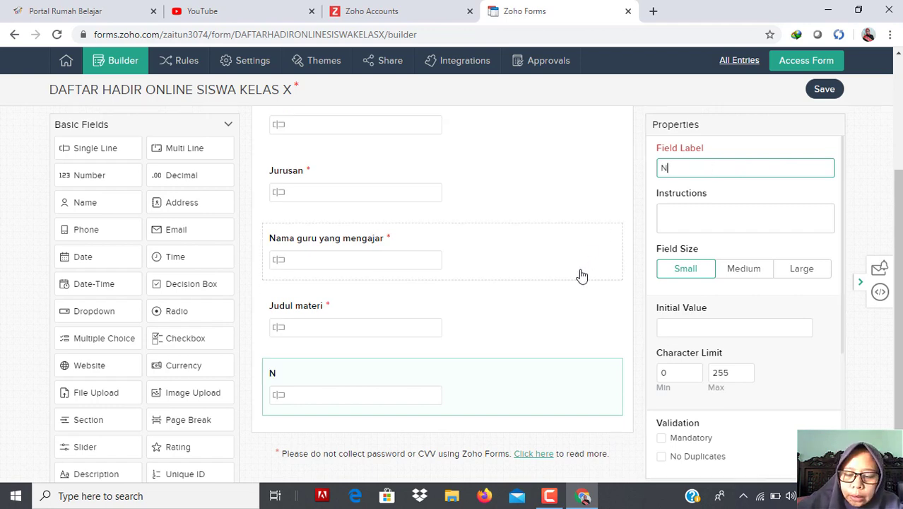
text(o.)
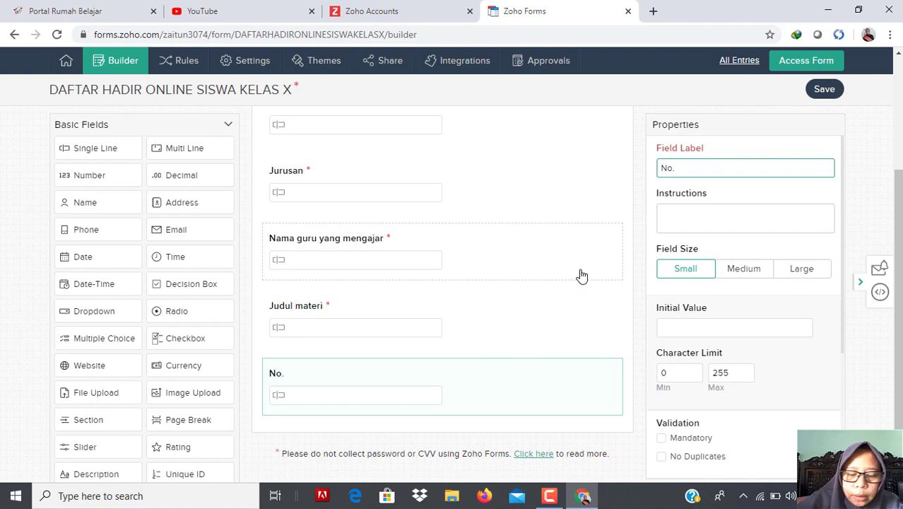
text(Hp sis)
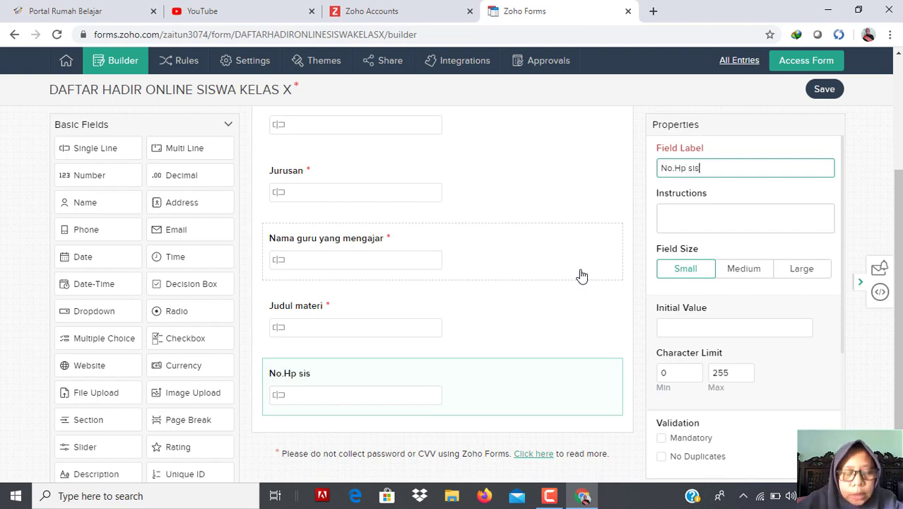
text(wa)
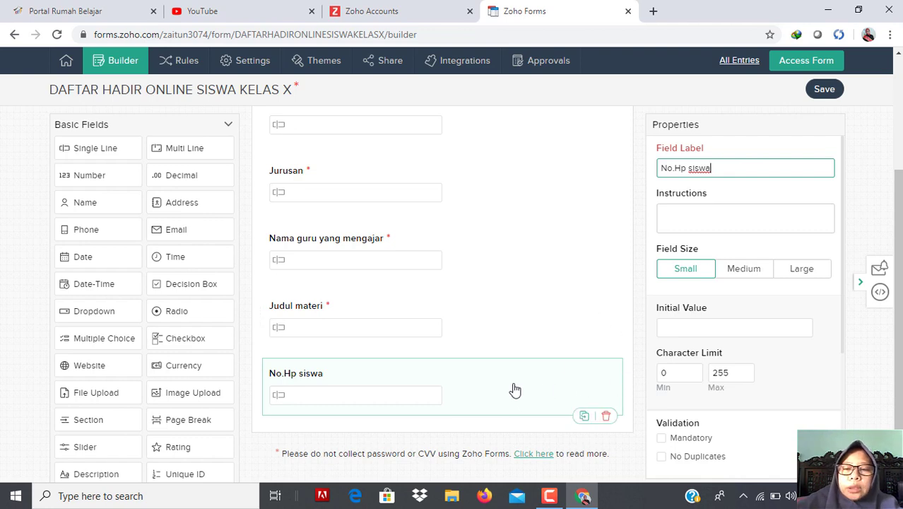
click(660, 437)
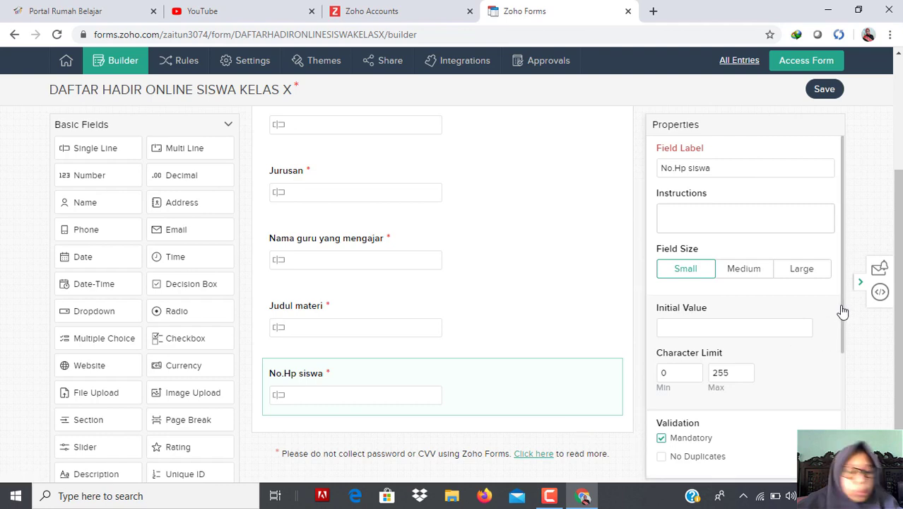
drag(842, 311, 851, 356)
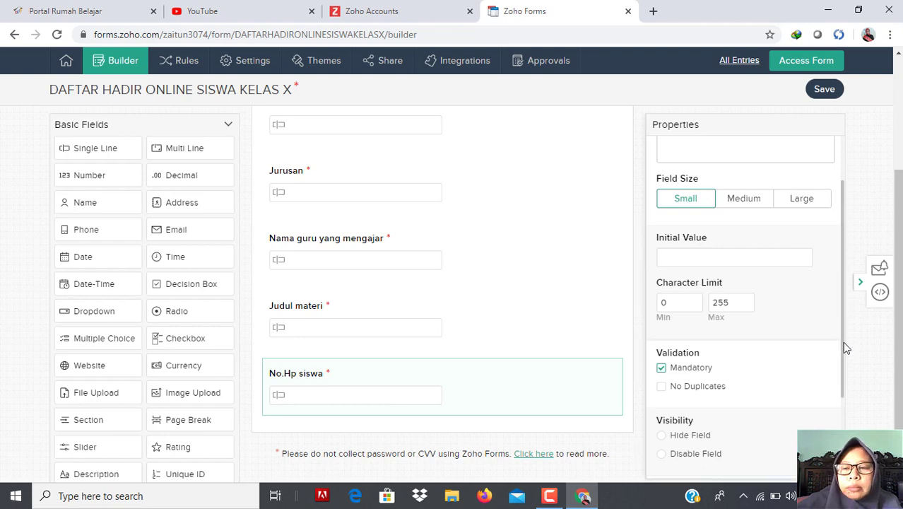
drag(844, 344, 849, 396)
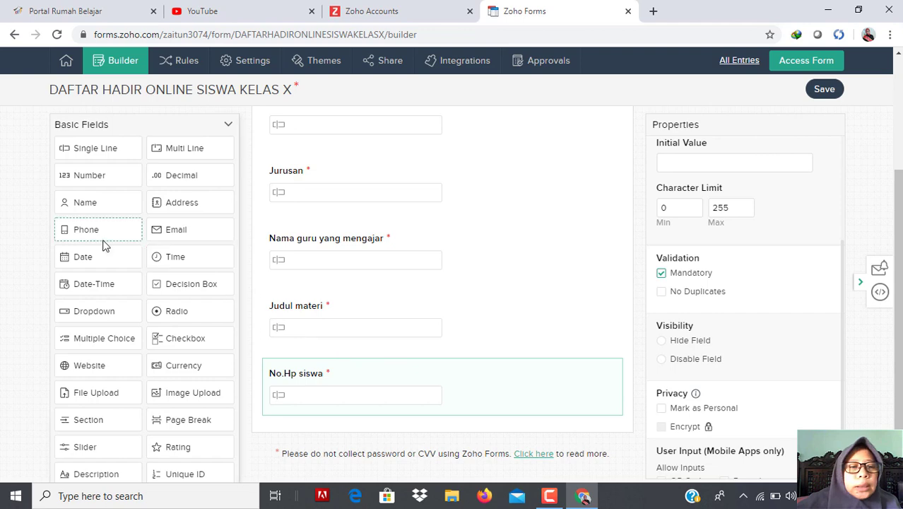
Add a Single Line field below No.Hp siswa and clear its default label.
click(98, 149)
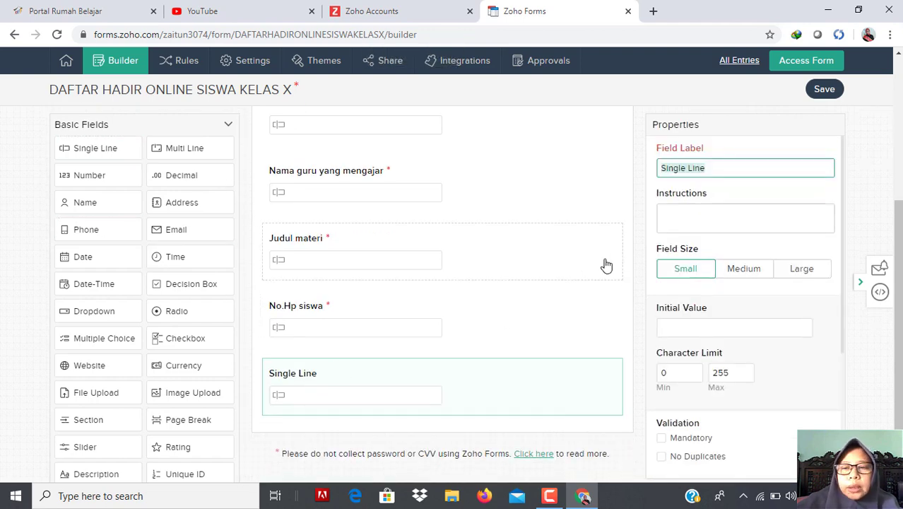
click(718, 170)
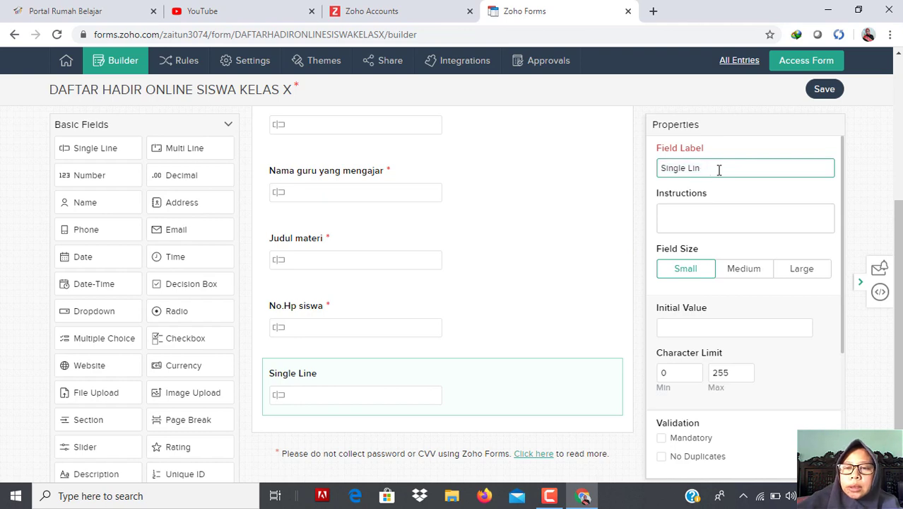
key(BackSpace)
key(BackSpace)
key(BackSpace)
key(BackSpace)
key(BackSpace)
key(BackSpace)
key(BackSpace)
key(BackSpace)
key(BackSpace)
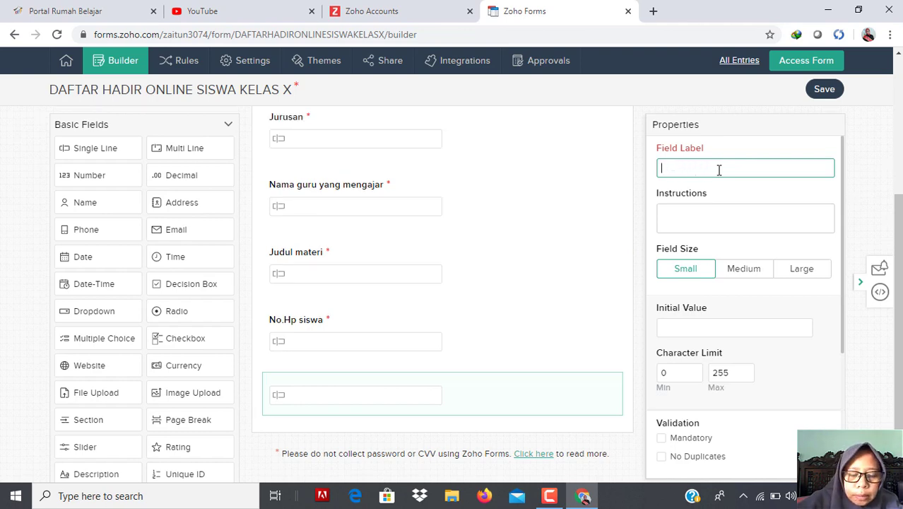
Label the new single-line field "Jam KBM online" and make it mandatory.
text(Jam )
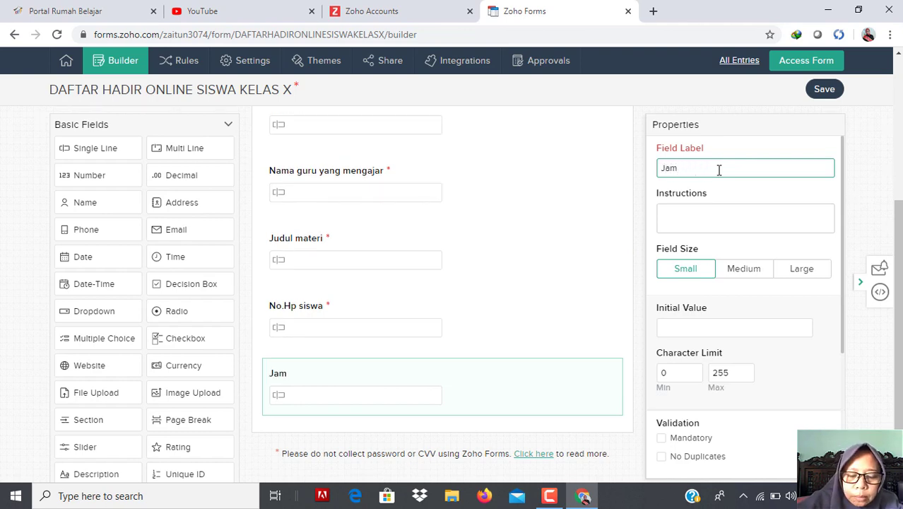
text(KBM o)
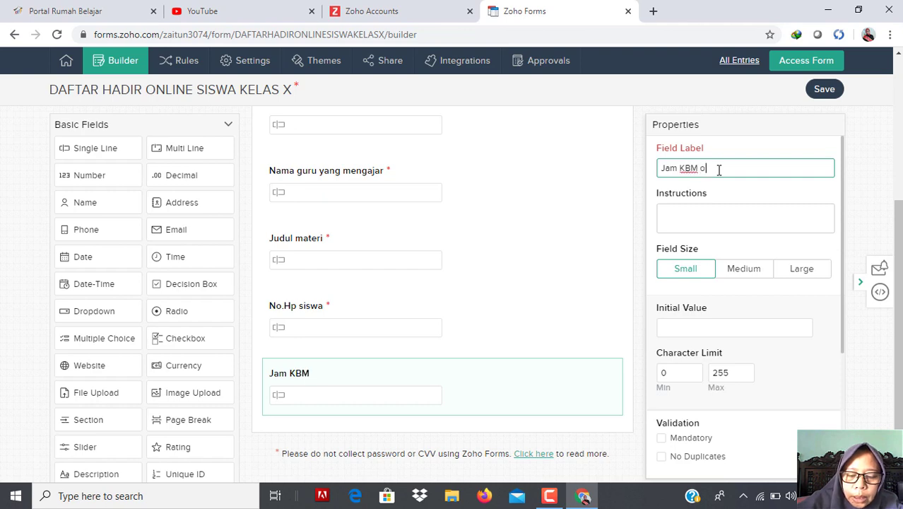
text(nline)
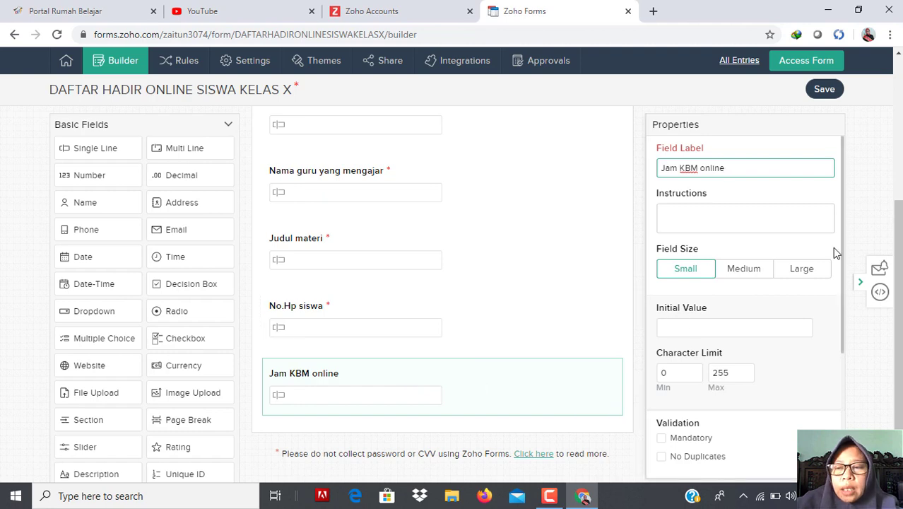
scroll(842, 242, down, 1)
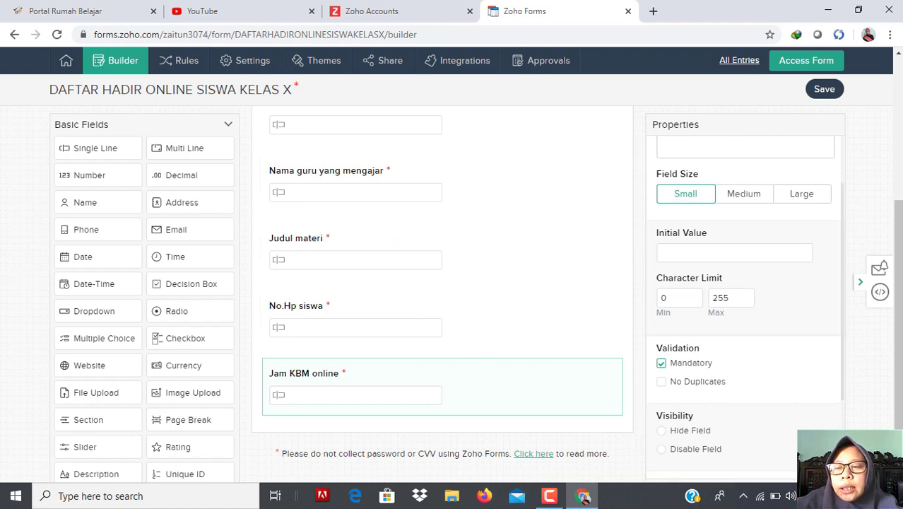
scroll(840, 233, up, 2)
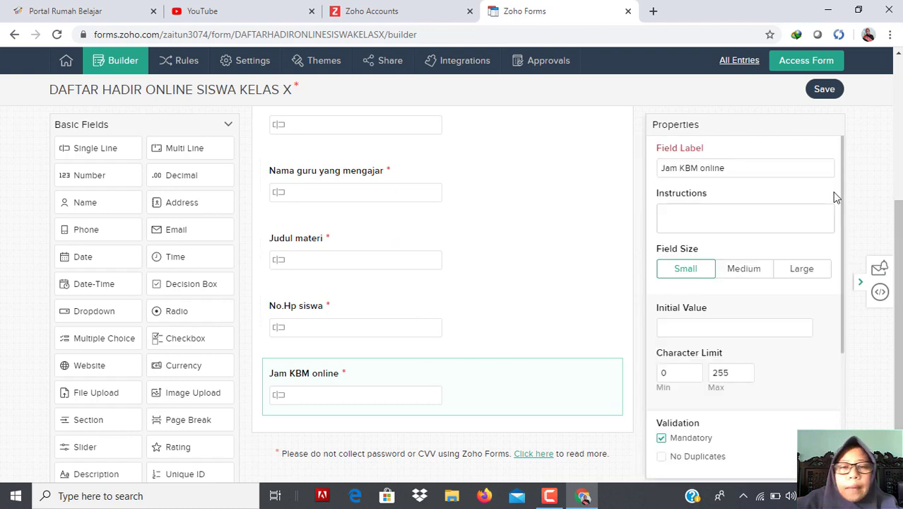
scroll(843, 227, down, 1)
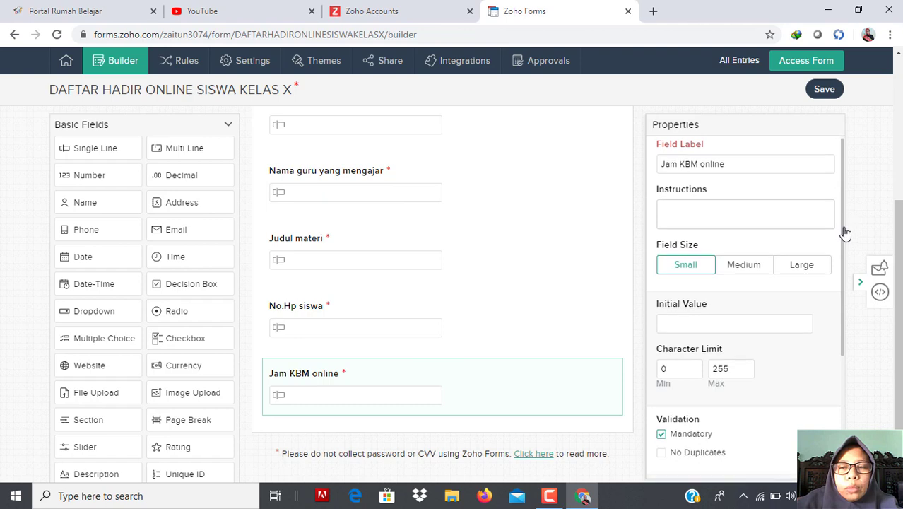
Add a Signature field from the advanced fields below the Jam KBM online field.
mouse_move(895, 243)
mouse_down()
mouse_move(883, 125)
mouse_move(898, 180)
mouse_move(898, 240)
mouse_up()
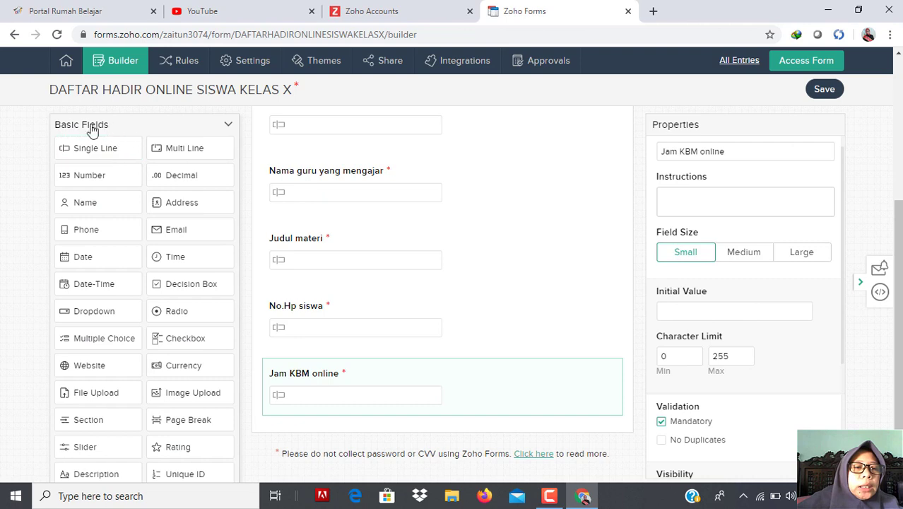
click(228, 127)
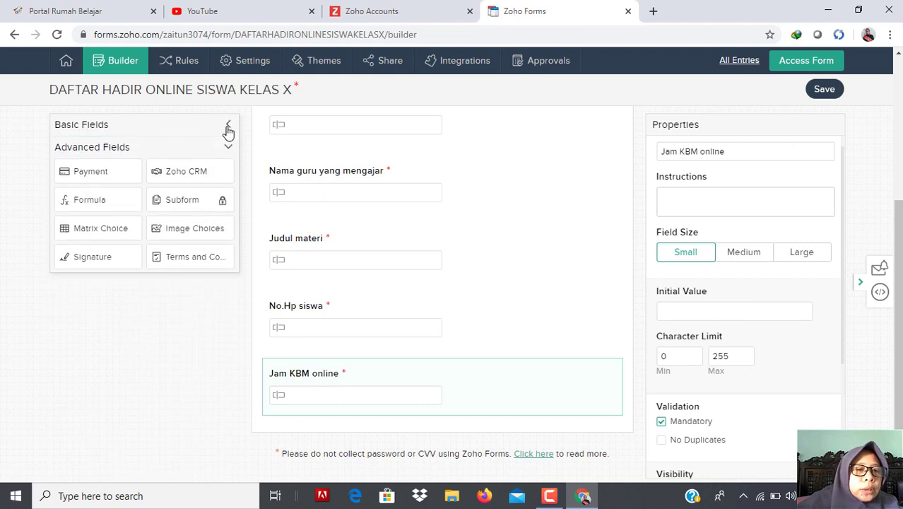
click(108, 257)
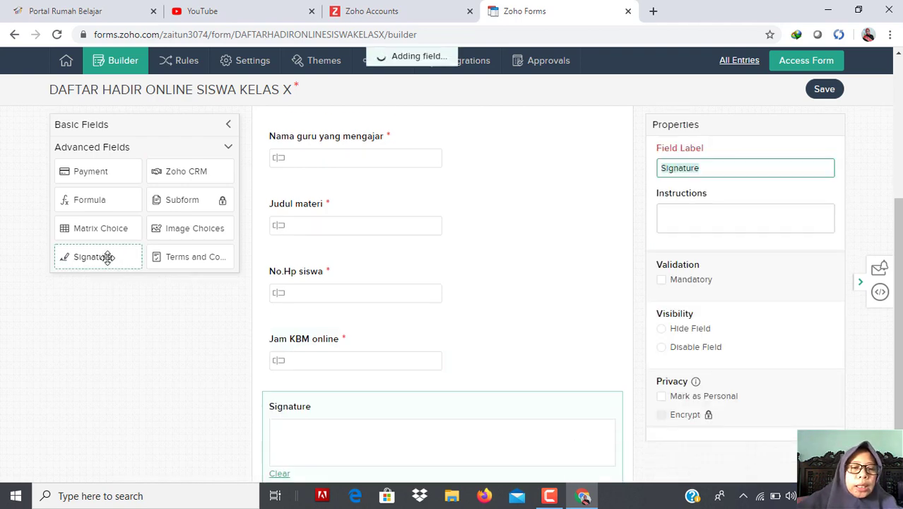
Change the signature field's label to "Tanda Tangan".
click(715, 166)
key(BackSpace)
key(BackSpace)
key(BackSpace)
key(BackSpace)
key(BackSpace)
key(BackSpace)
key(BackSpace)
key(BackSpace)
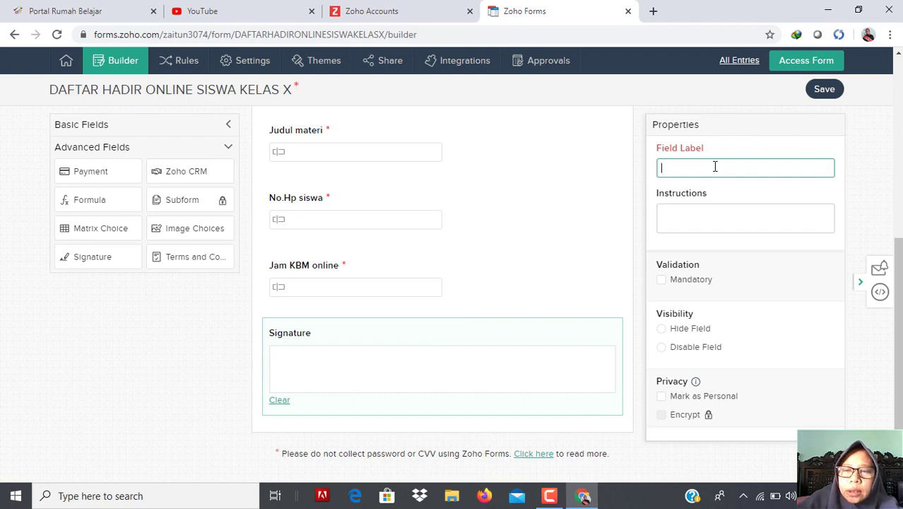
text(Tand)
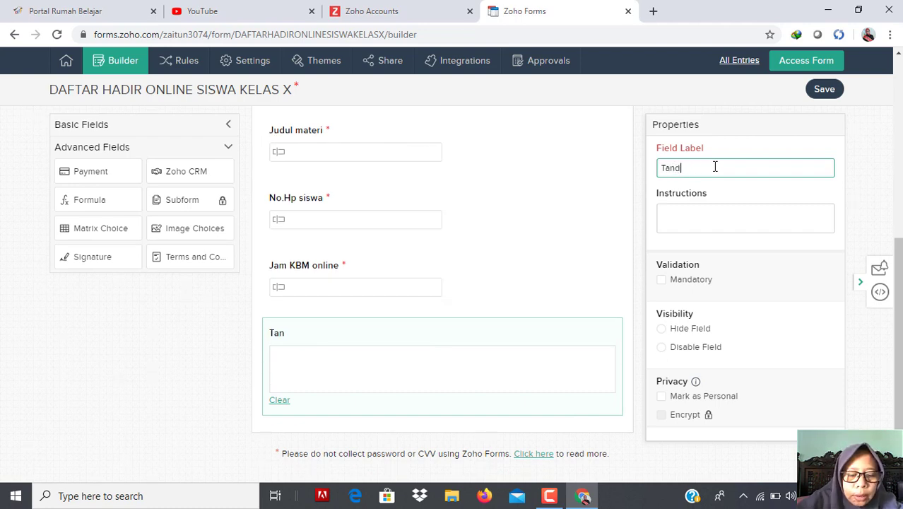
text(a Tab)
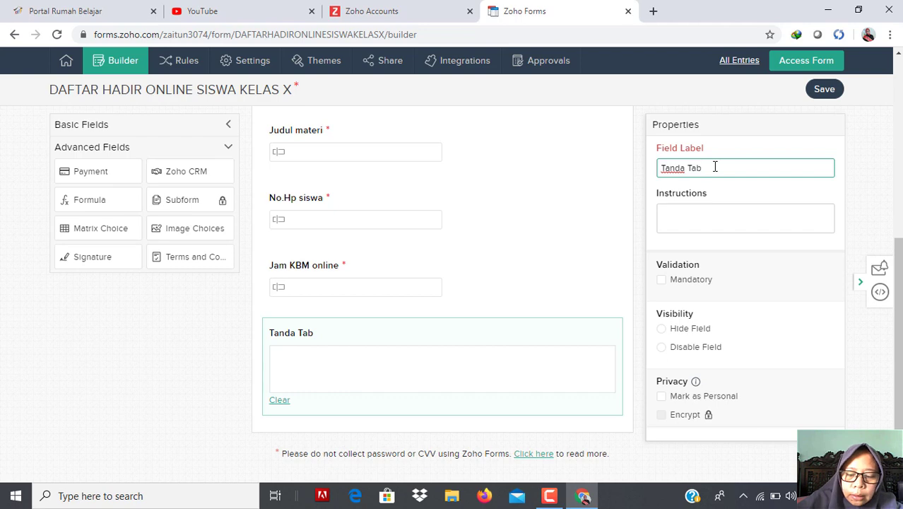
key(BackSpace)
text(ngan)
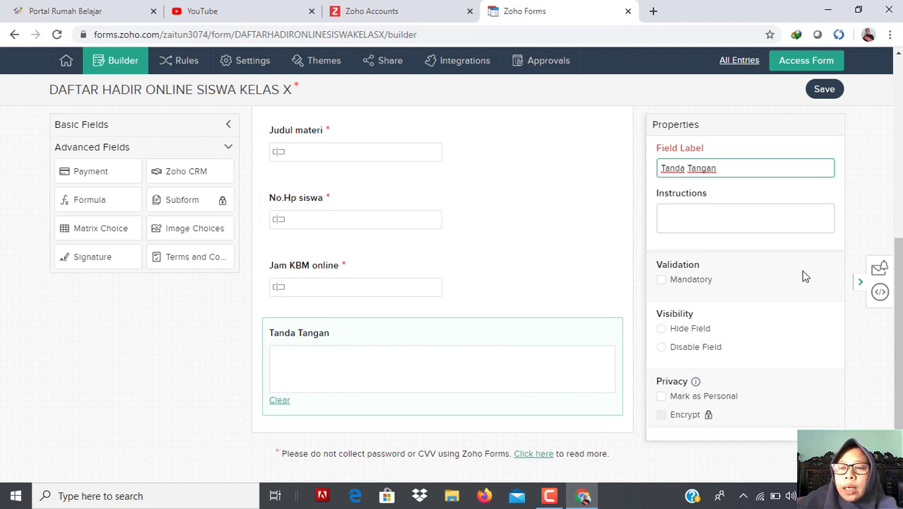
Save the attendance form and open its live version in a new tab.
drag(898, 293, 896, 102)
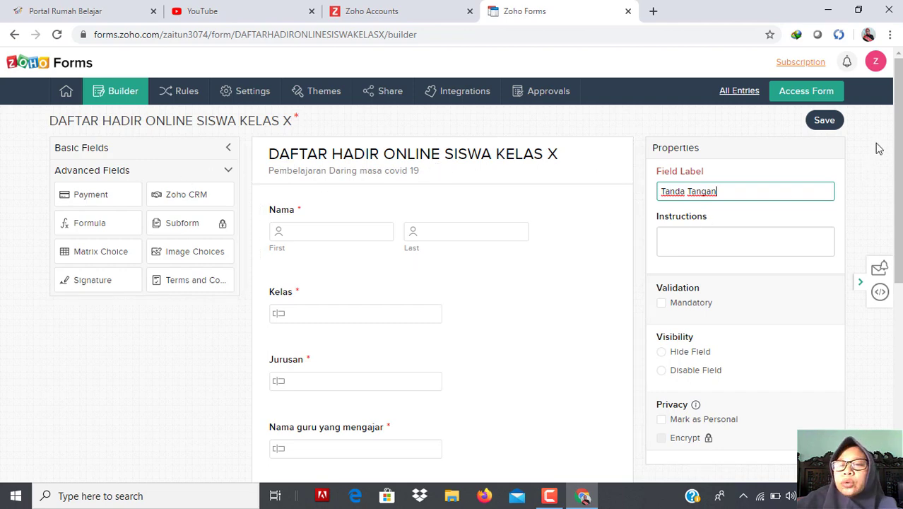
click(824, 122)
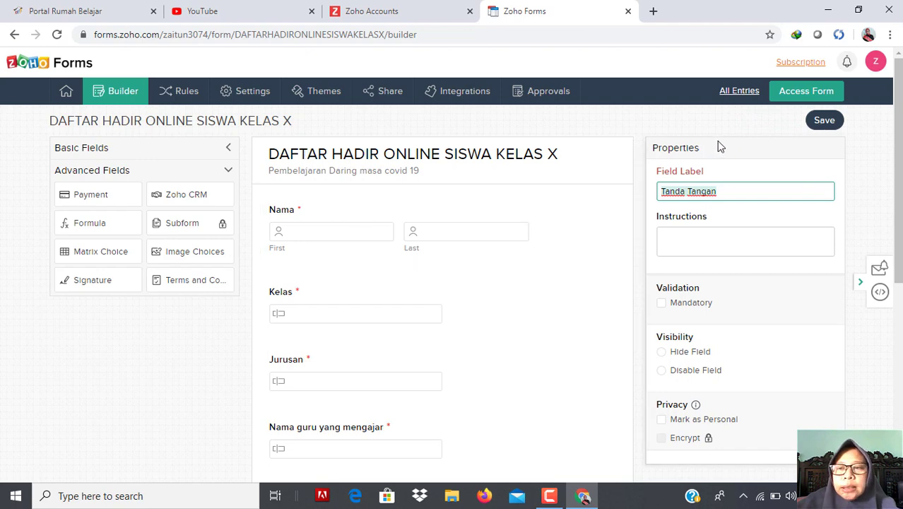
click(807, 95)
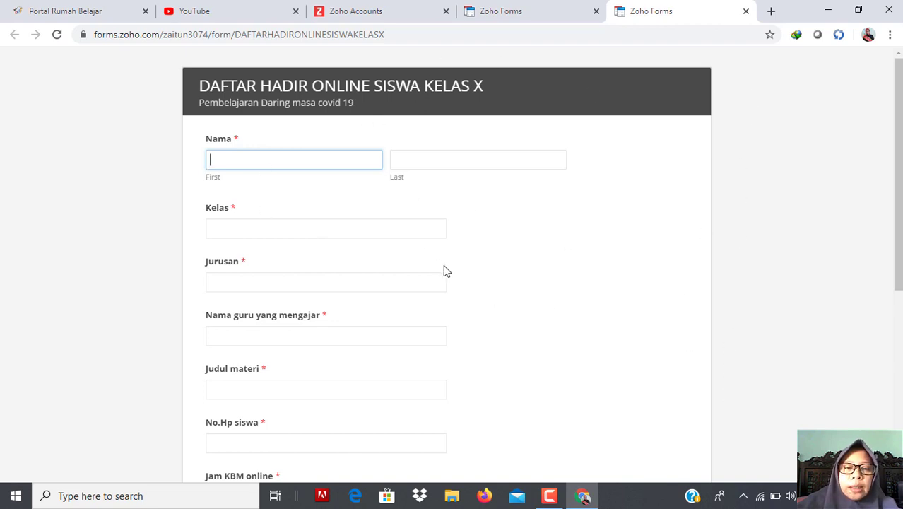
Return to the form builder tab and look through the themes gallery available for the form.
click(505, 17)
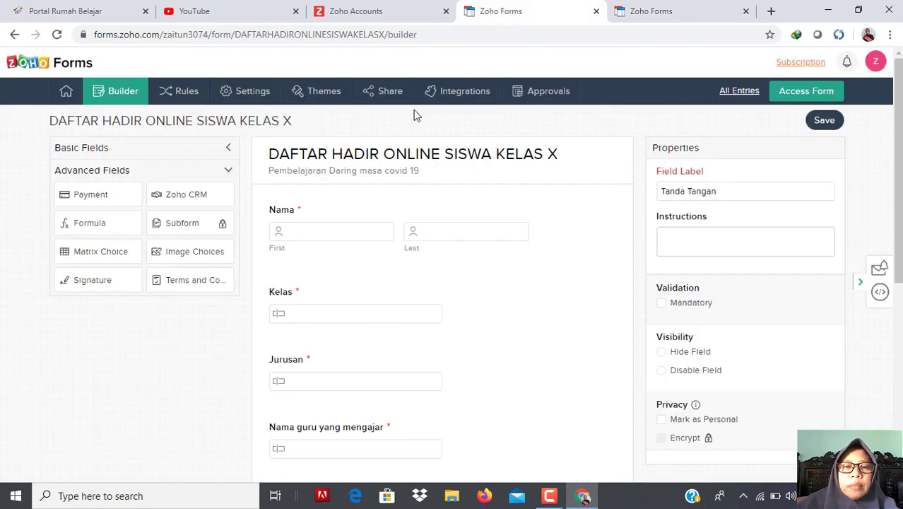
click(322, 92)
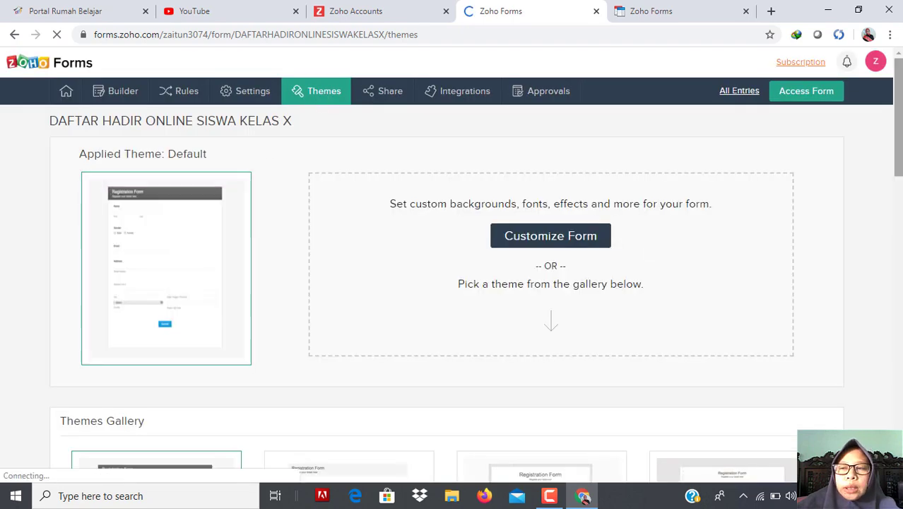
drag(900, 154, 898, 423)
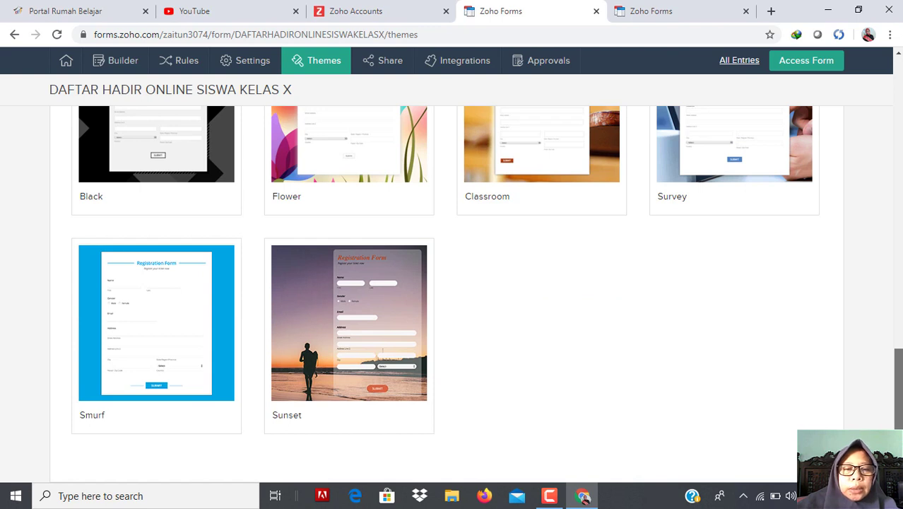
mouse_move(364, 356)
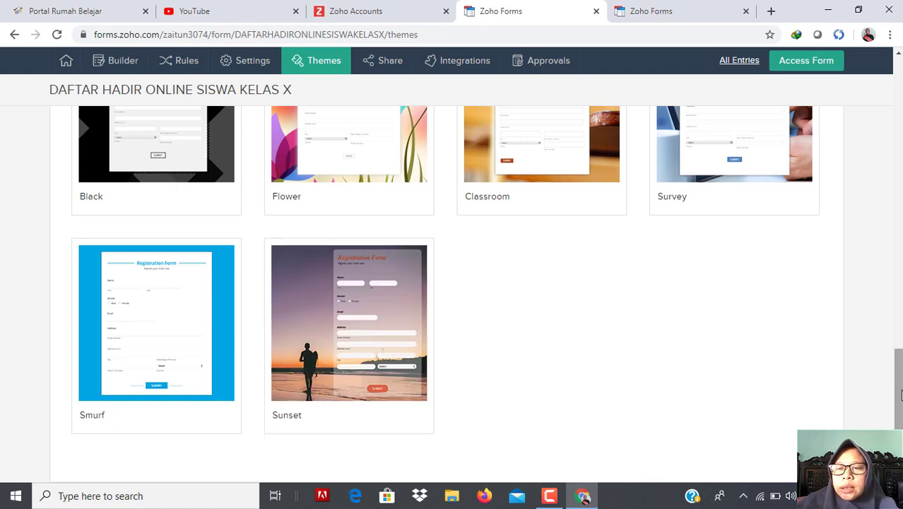
scroll(901, 395, up, 4)
mouse_move(495, 369)
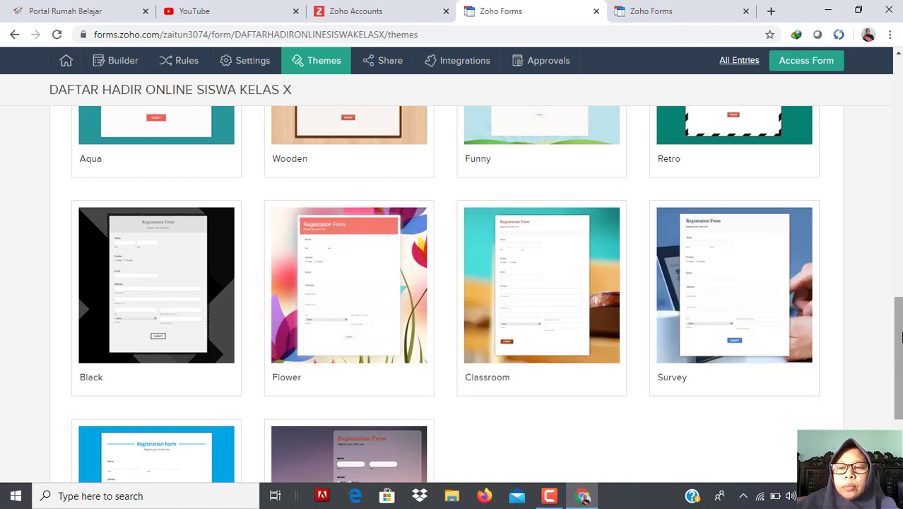
drag(901, 338, 900, 145)
scroll(452, 283, down, 3)
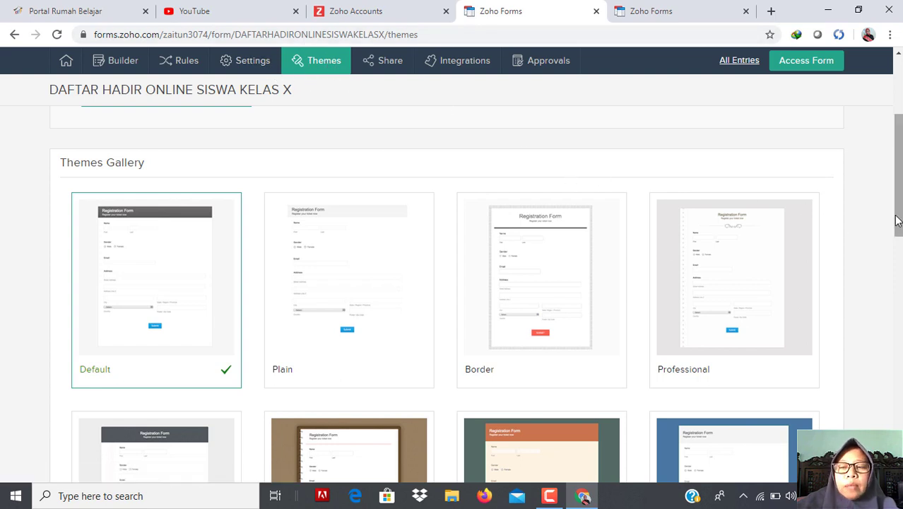
drag(898, 221, 841, 209)
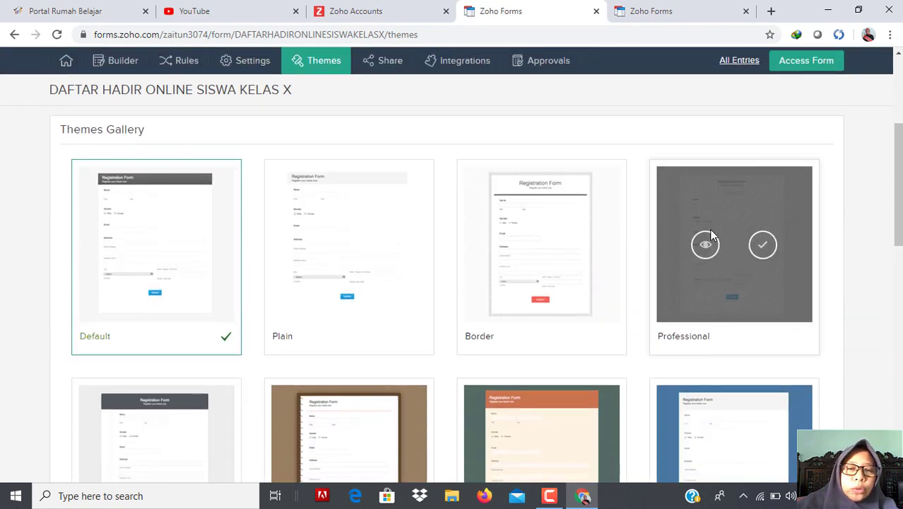
mouse_move(578, 252)
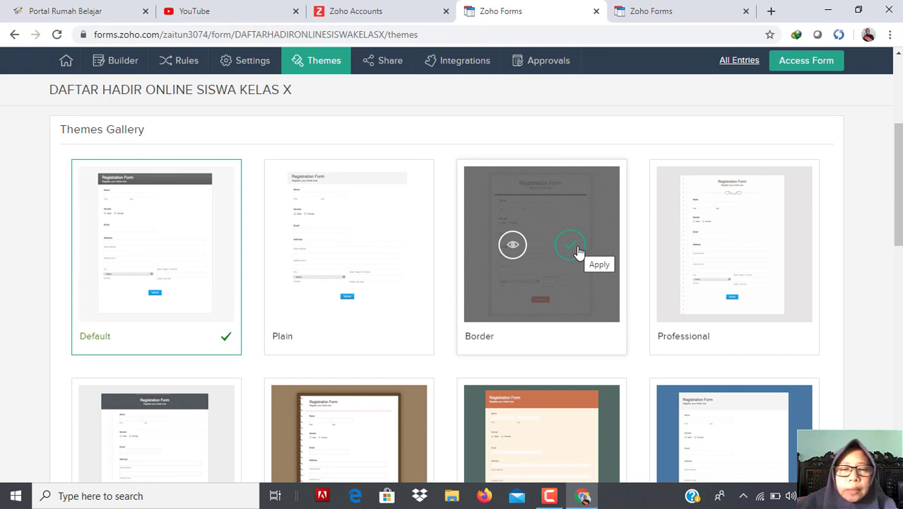
mouse_move(311, 265)
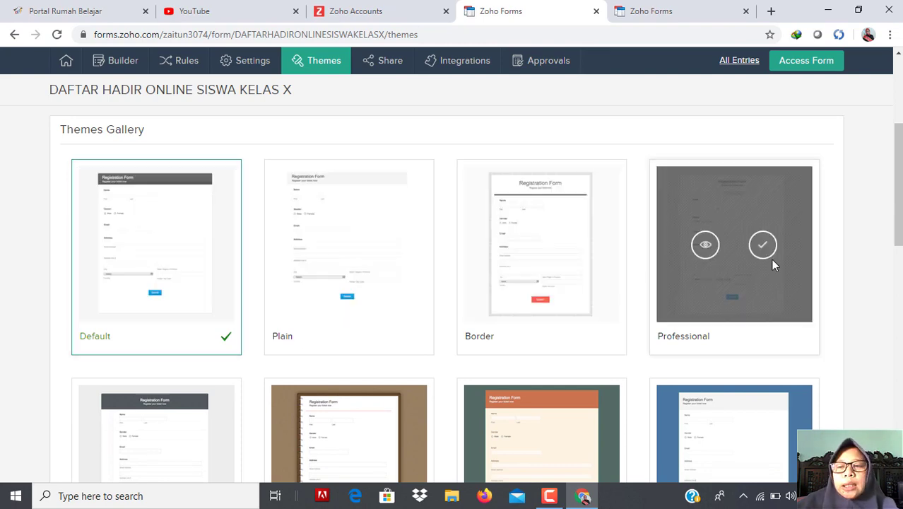
drag(899, 234, 899, 170)
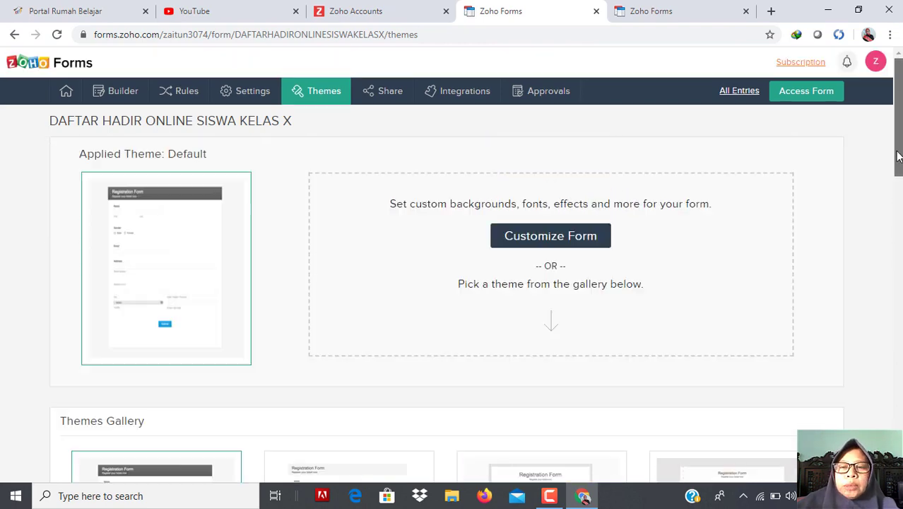
Open form customization, set the wallpaper's background type to Image, and begin uploading a picture from the computer.
click(560, 238)
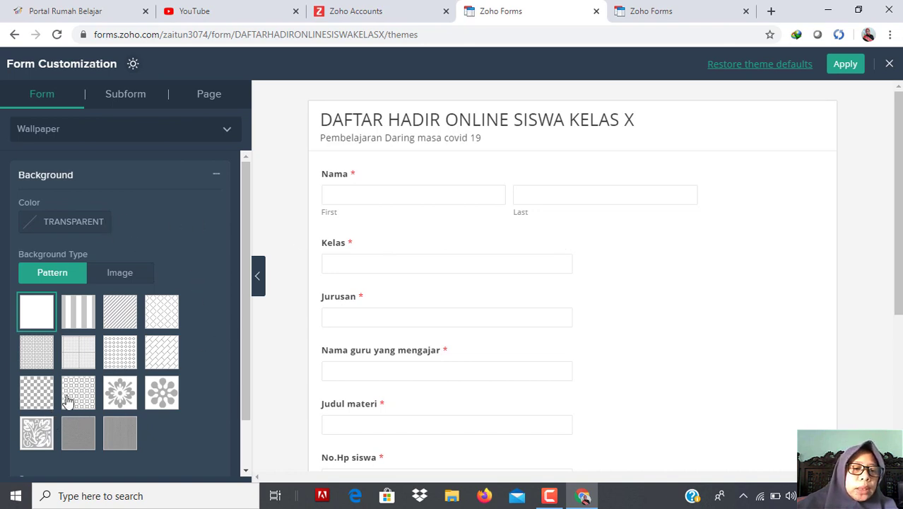
click(122, 272)
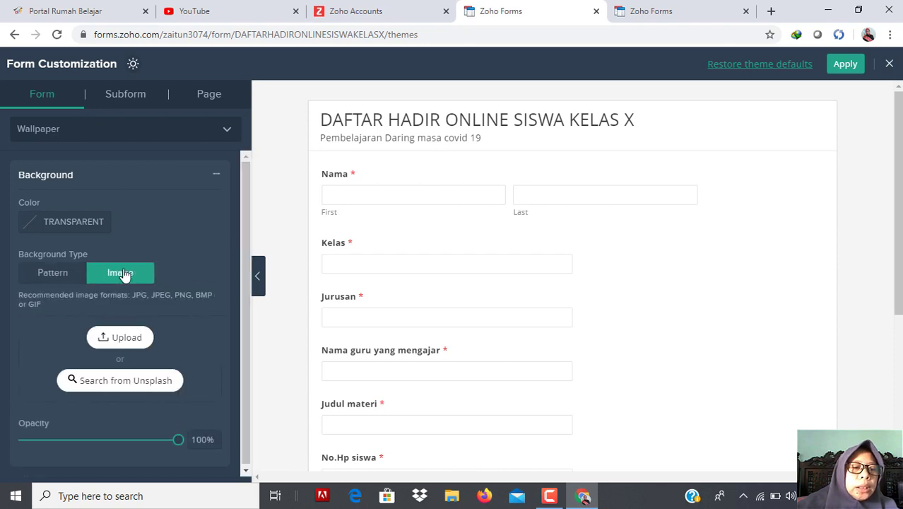
click(123, 339)
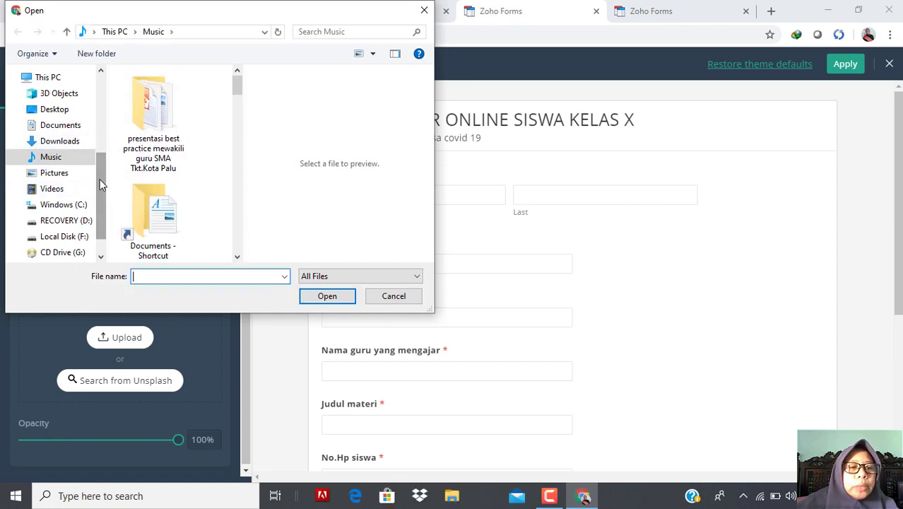
Search the Pictures folder for "sekolah sma neg 3".
mouse_move(100, 185)
mouse_down()
mouse_move(95, 138)
mouse_move(98, 181)
mouse_up()
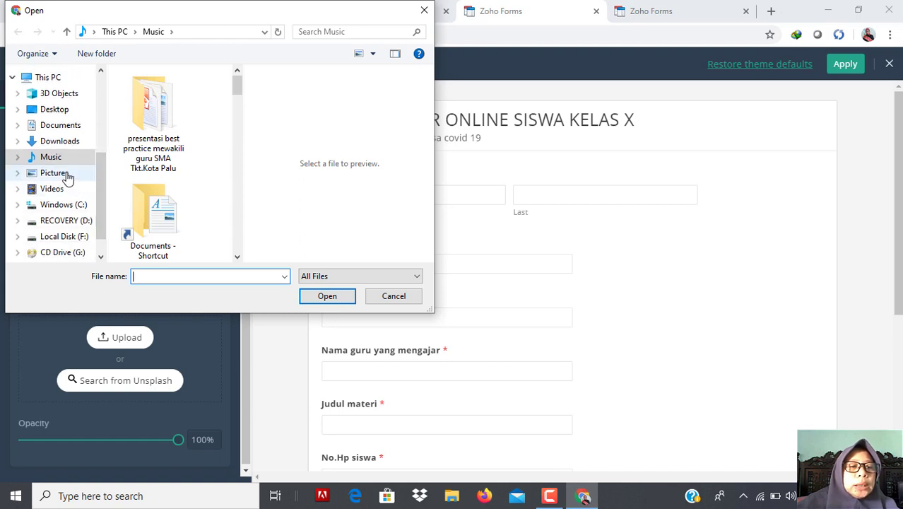
click(67, 177)
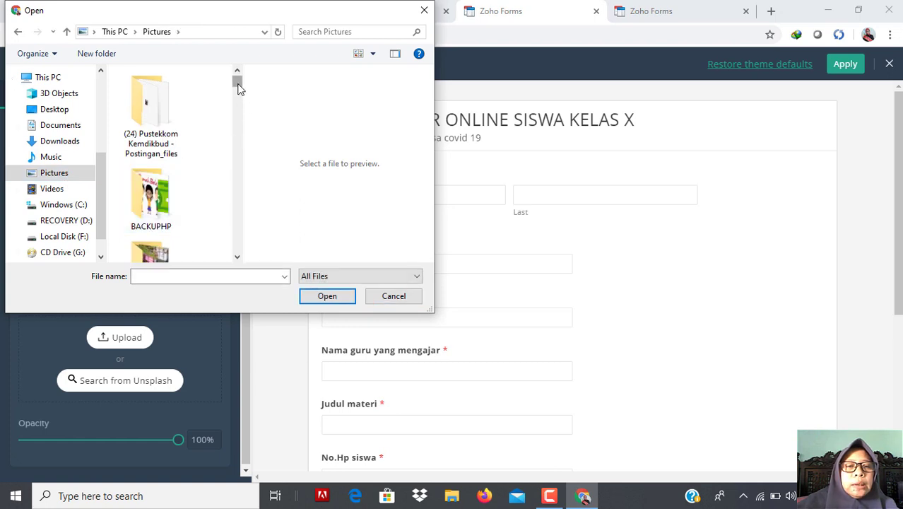
drag(238, 86, 241, 126)
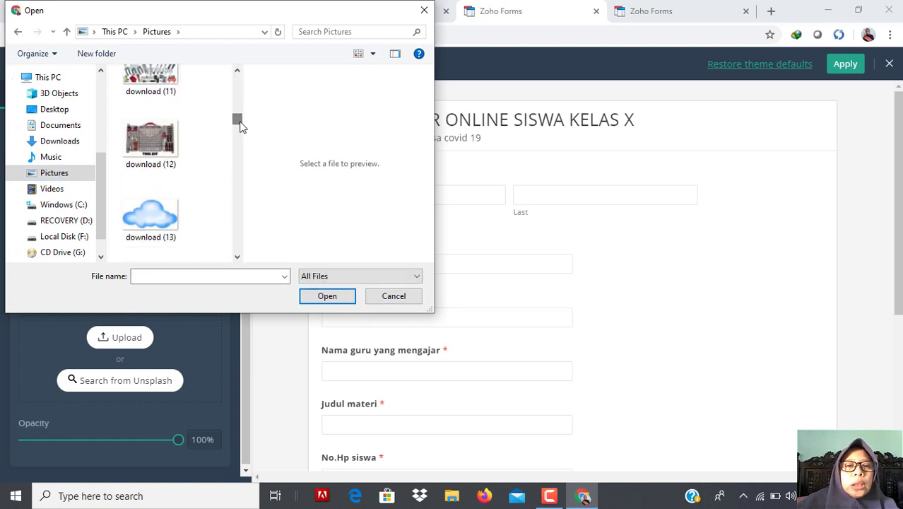
click(325, 32)
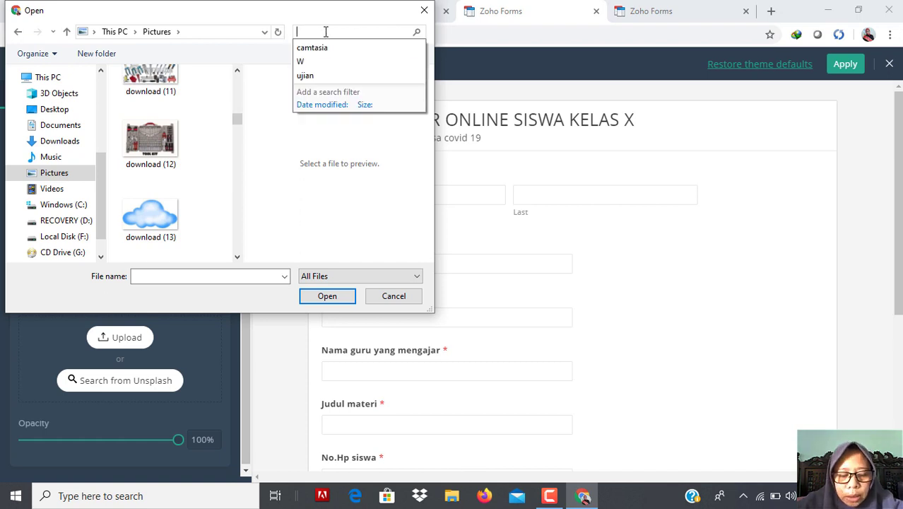
click(325, 32)
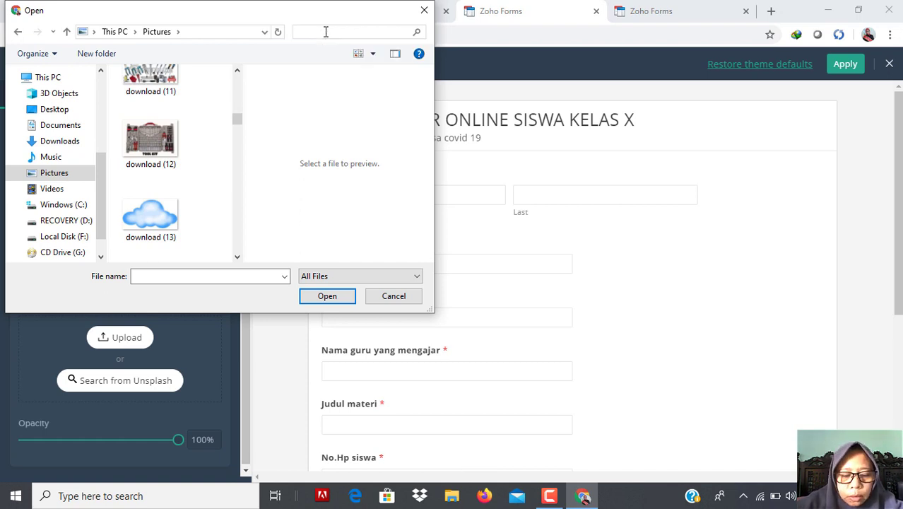
text(sekolah sma neg)
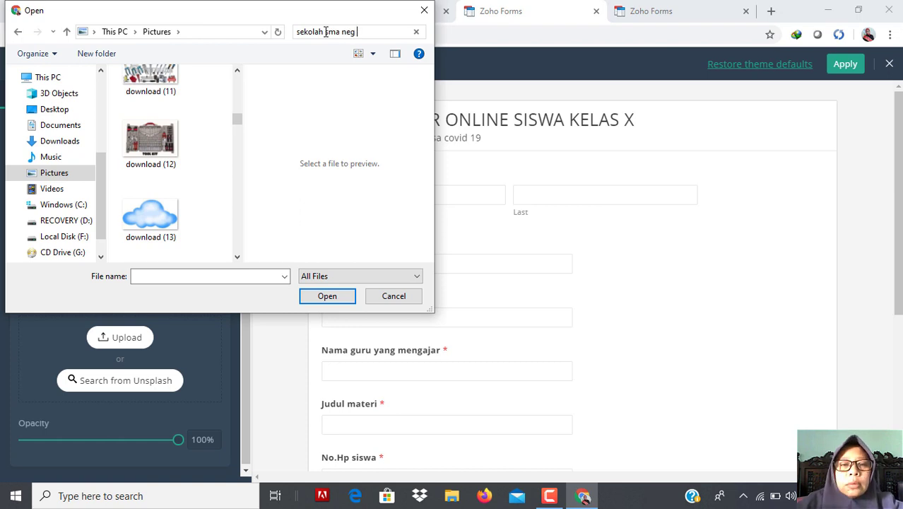
text( 3)
key(Return)
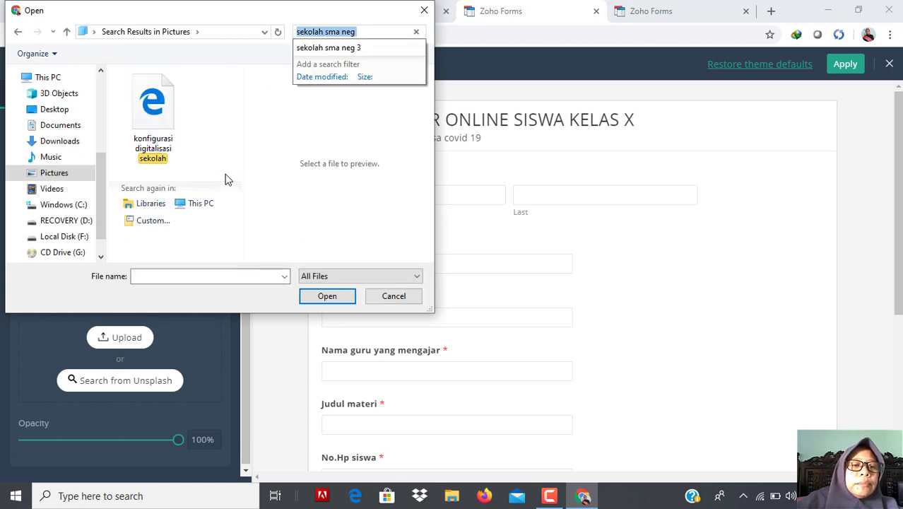
Upload IMG_20200120_132424 from the Camera Roll folder in Pictures as the wallpaper background image.
click(68, 178)
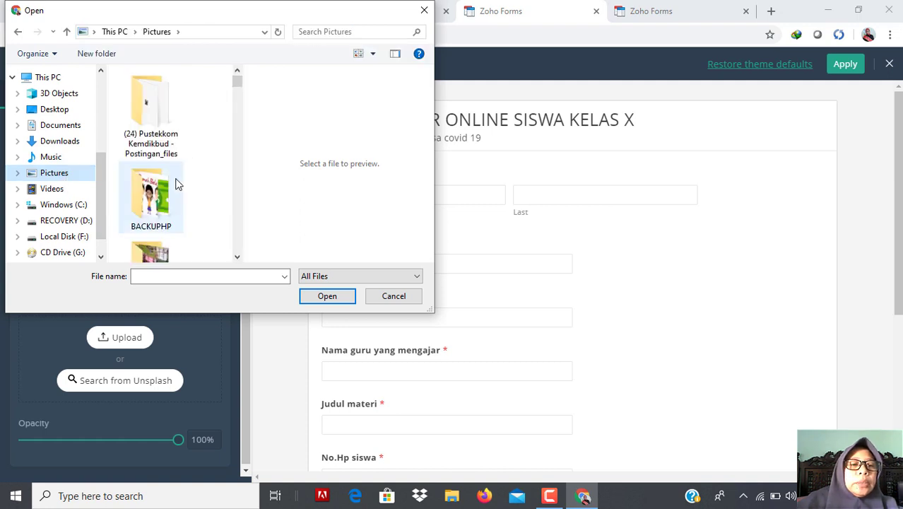
click(162, 201)
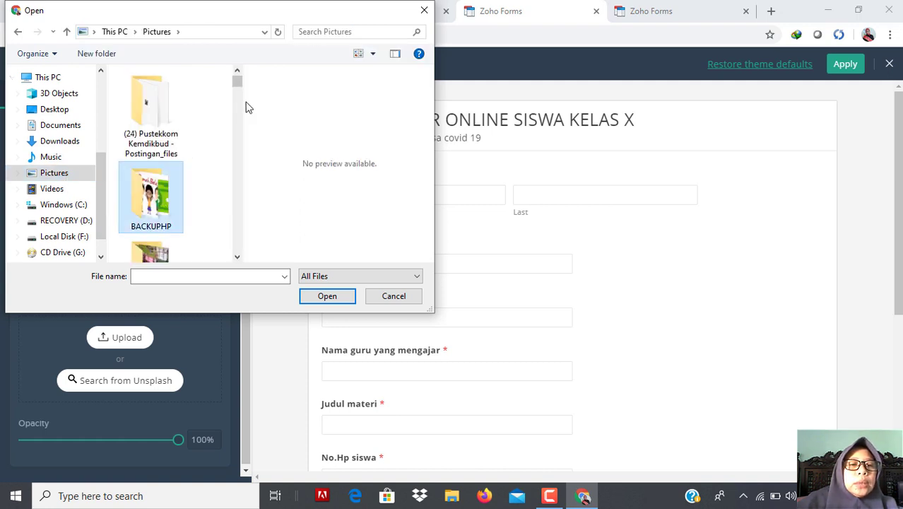
mouse_move(238, 83)
mouse_down()
mouse_move(238, 103)
mouse_move(237, 78)
mouse_up()
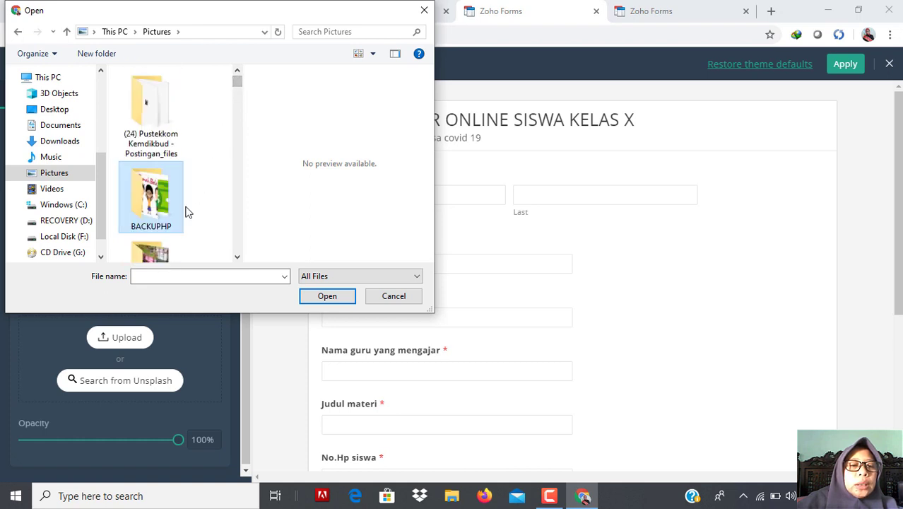
scroll(157, 251, down, 1)
double_click(162, 254)
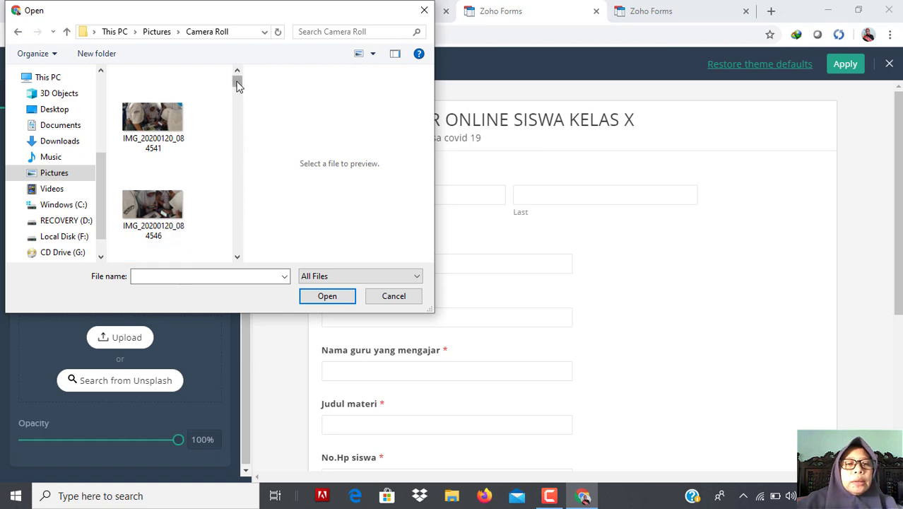
drag(238, 92, 240, 111)
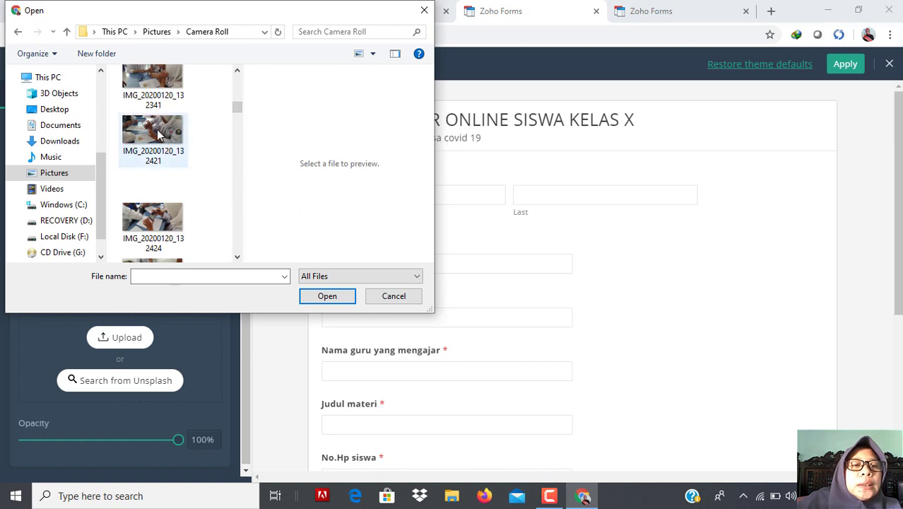
click(159, 220)
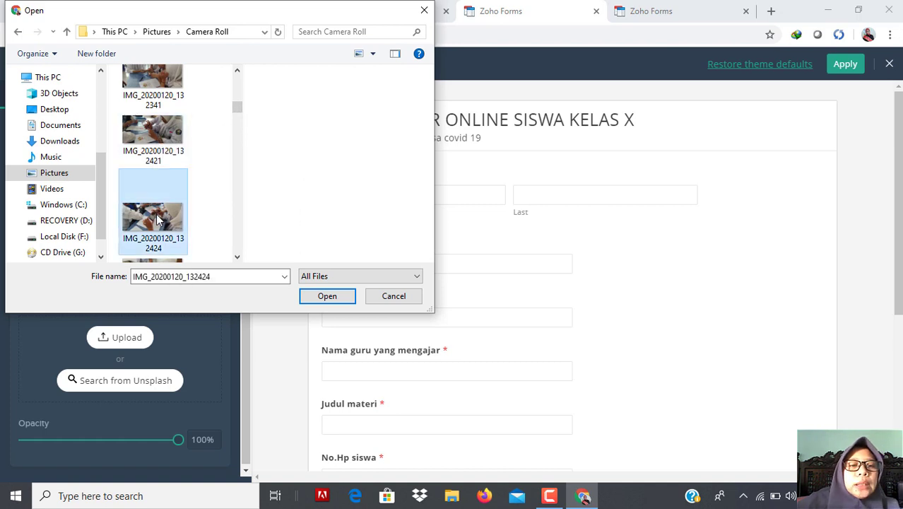
click(327, 296)
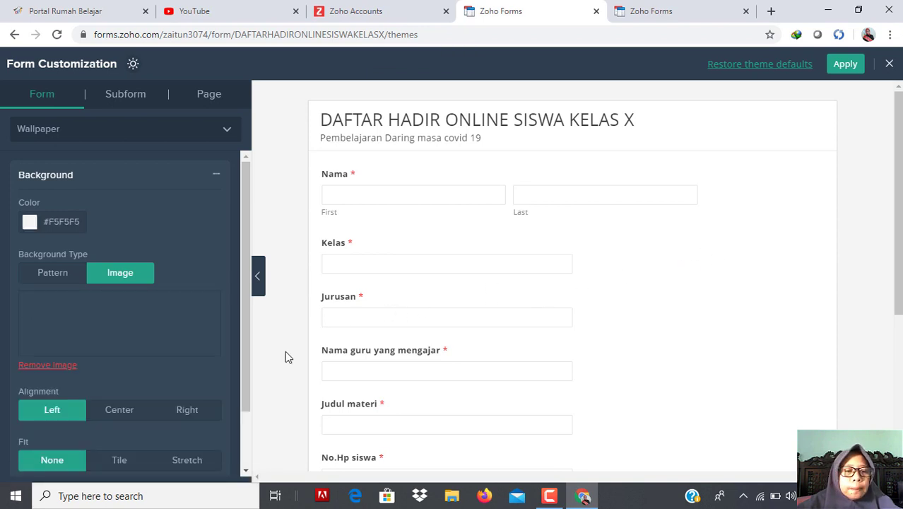
scroll(245, 306, down, 1)
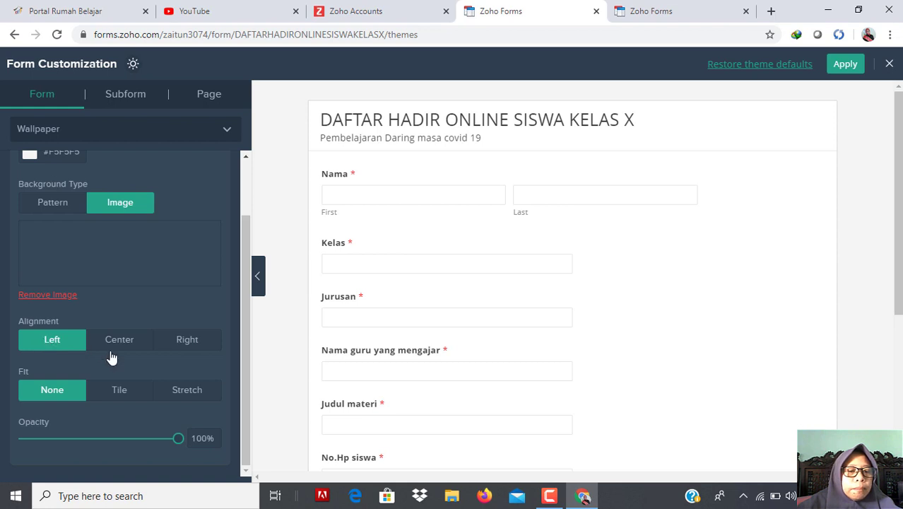
Try to apply the custom wallpaper image to the form, dismiss the upgrade offer, and review the background settings.
click(845, 65)
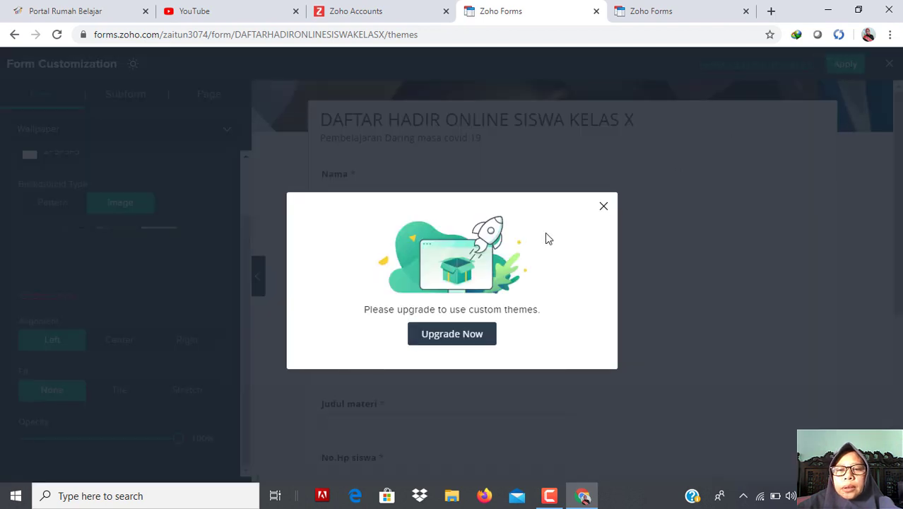
click(603, 207)
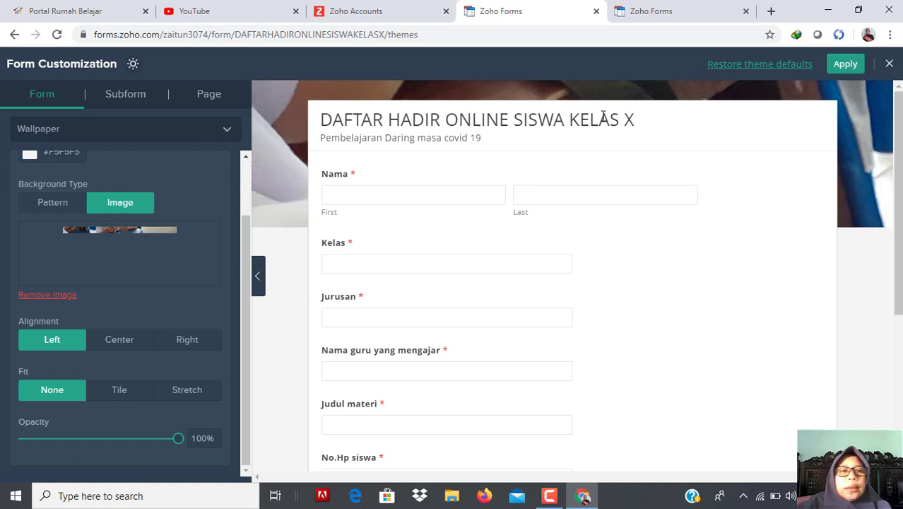
click(47, 98)
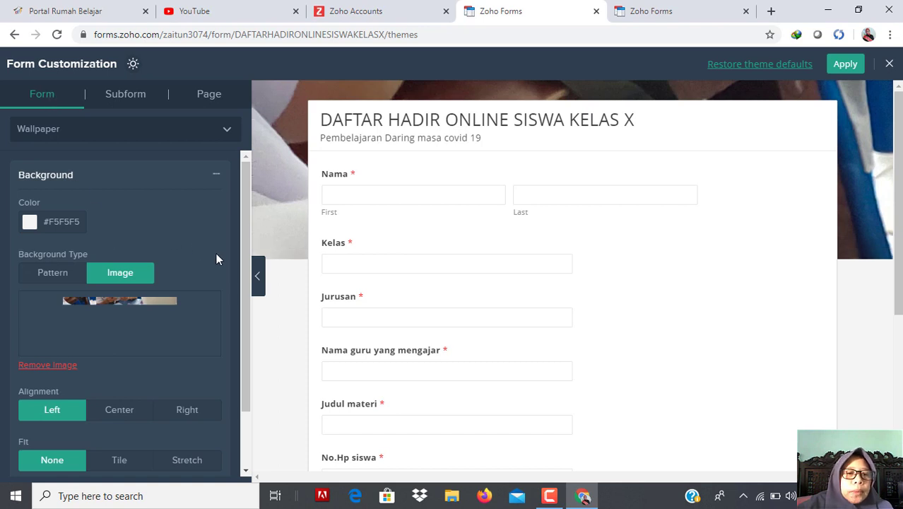
drag(245, 245, 253, 339)
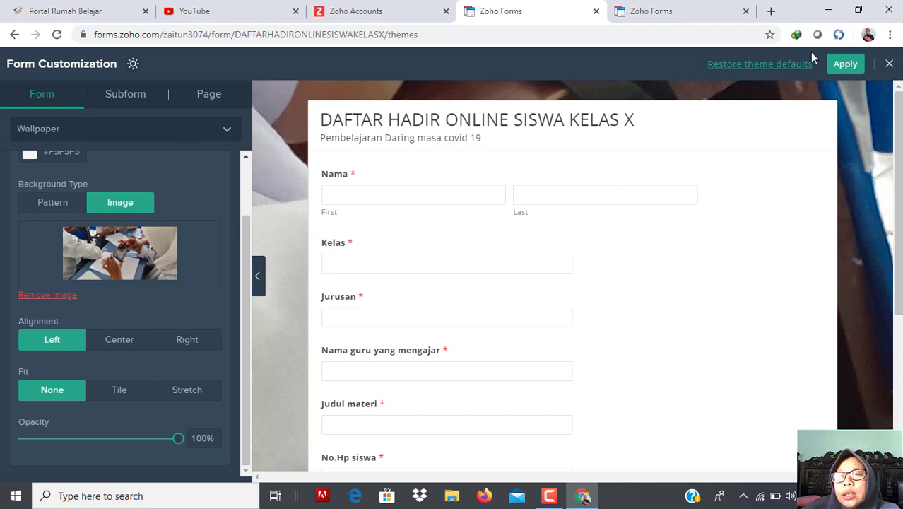
Retry applying the custom theme through the upgrade offer, return to form customization, and cancel restoring the theme defaults.
click(840, 68)
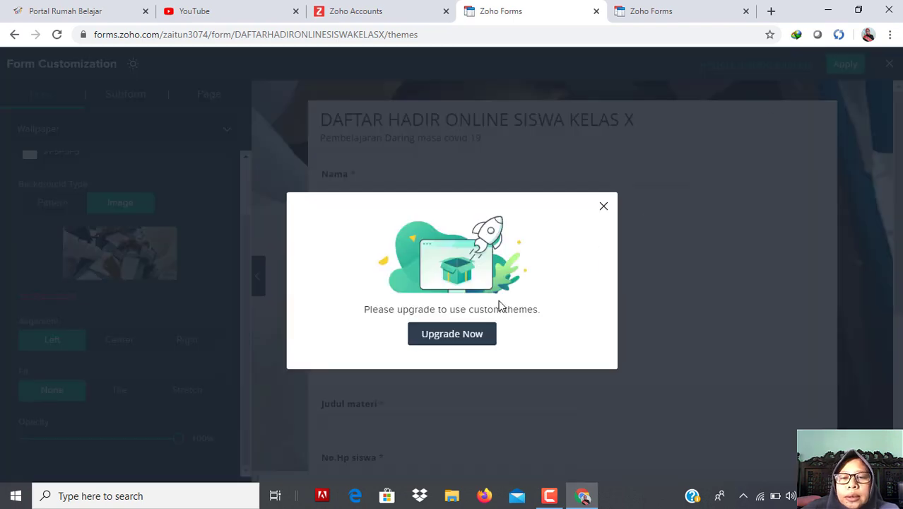
click(470, 333)
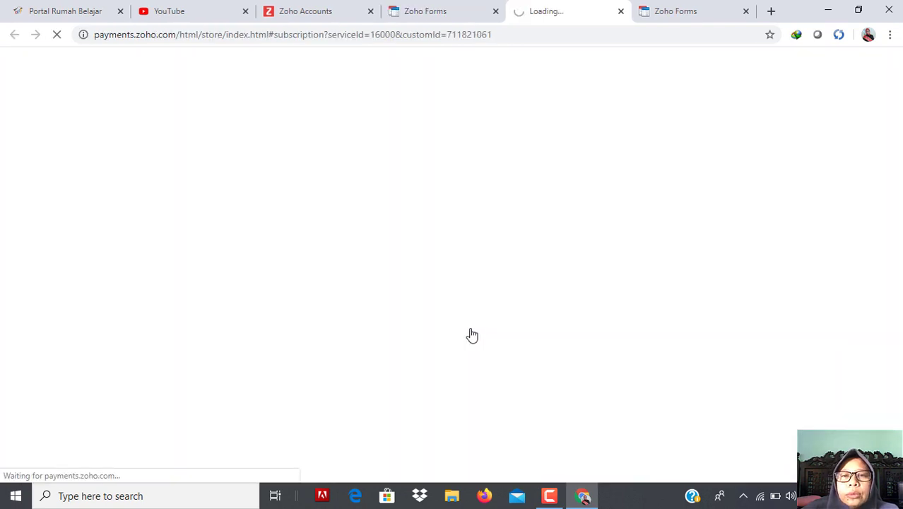
click(443, 12)
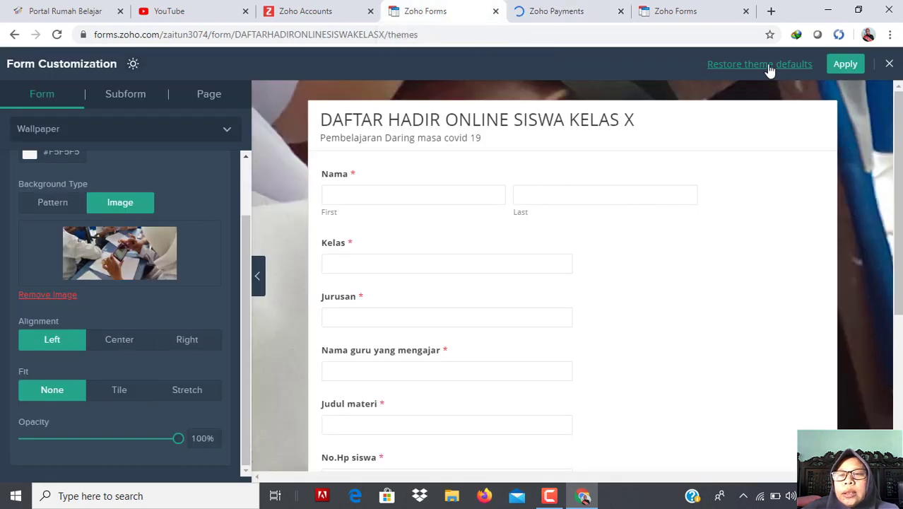
click(737, 66)
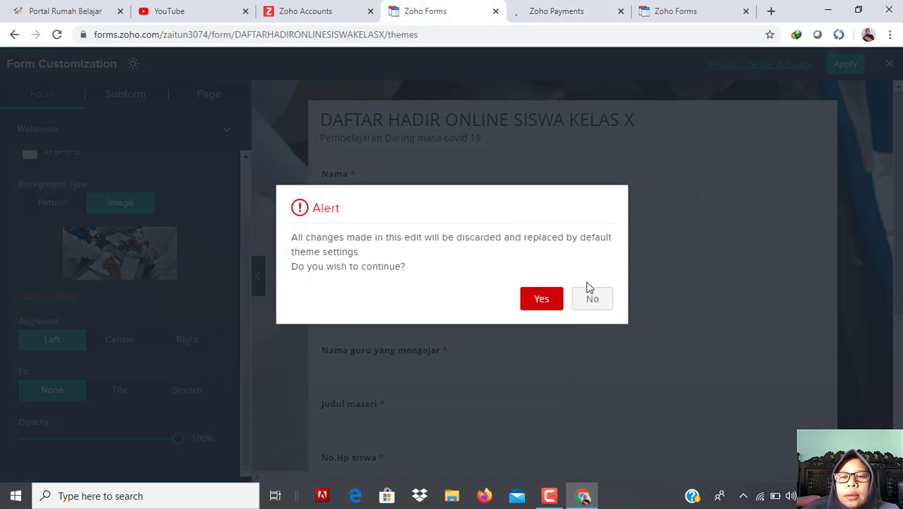
click(593, 300)
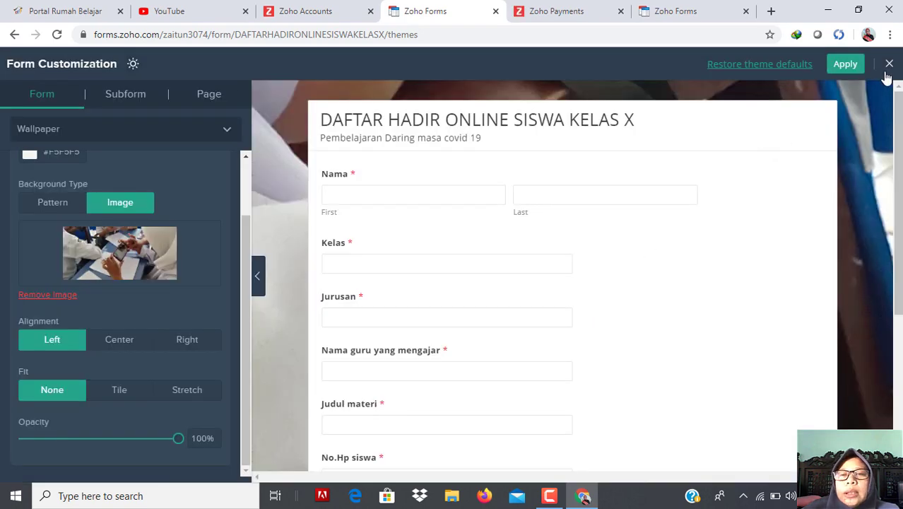
click(300, 13)
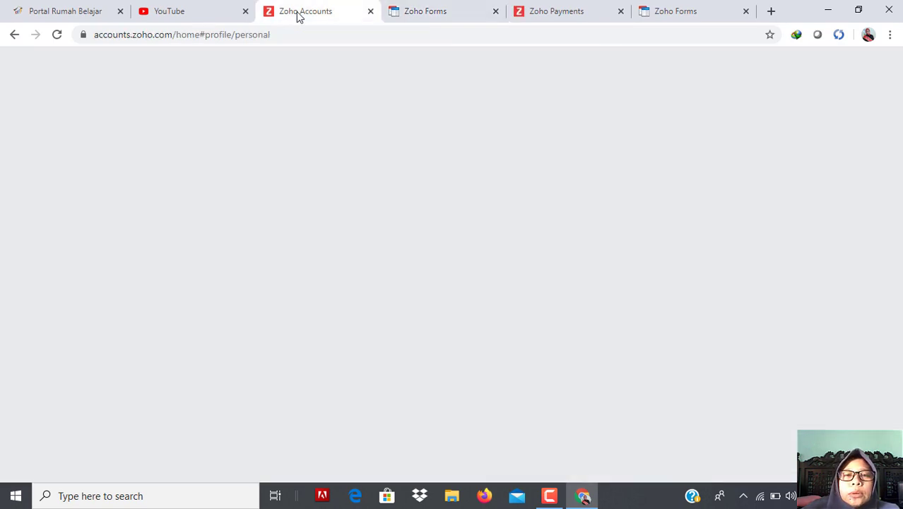
click(424, 13)
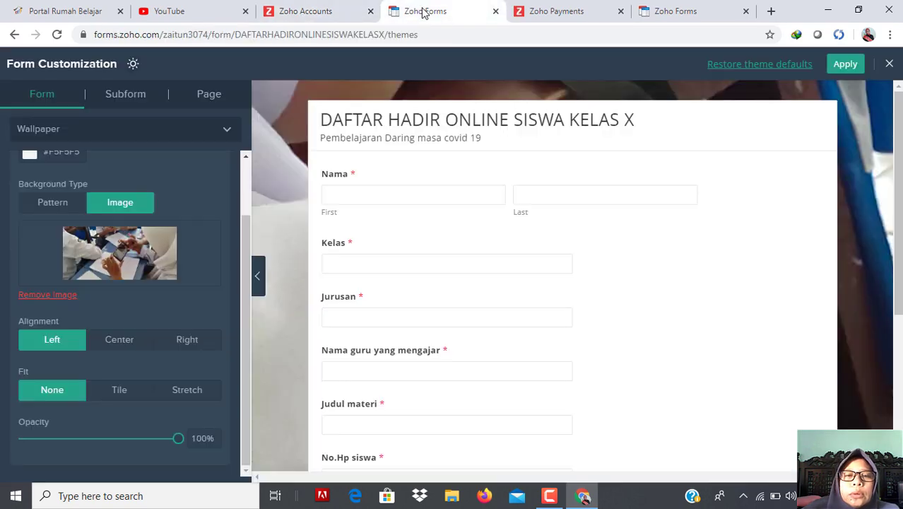
click(548, 12)
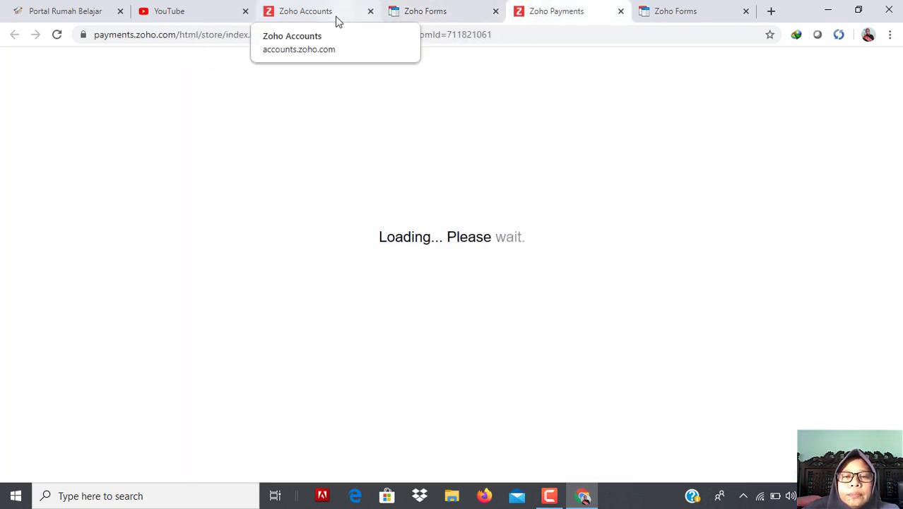
click(709, 12)
click(416, 17)
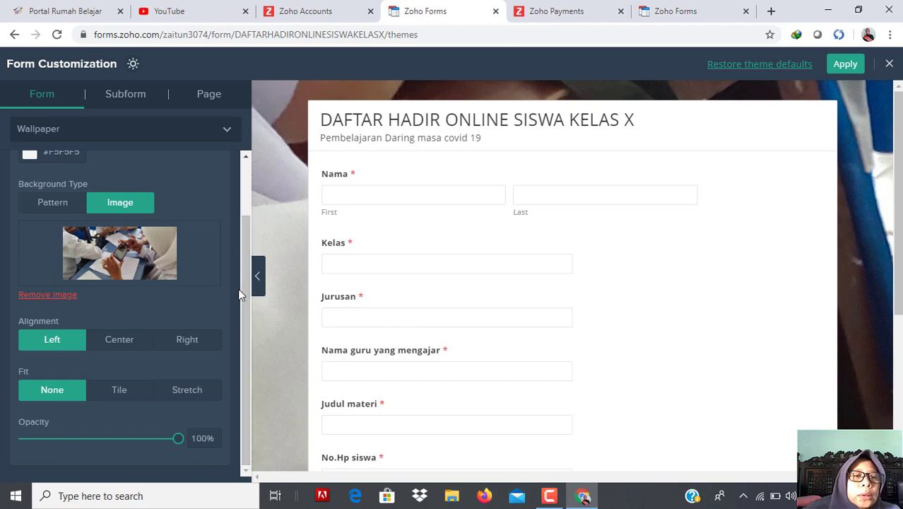
scroll(237, 184, up, 1)
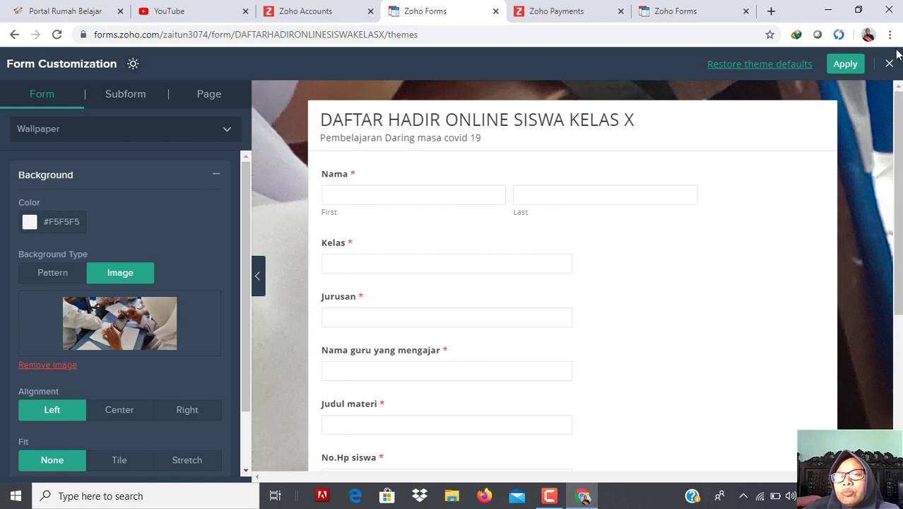
Try once more to apply the custom theme, open the upgrade payment page, and return to form customization.
click(850, 67)
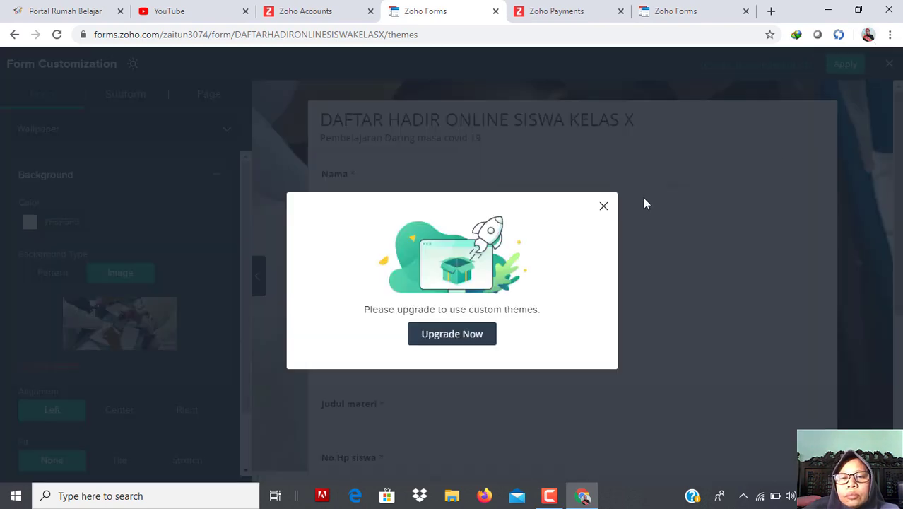
click(467, 336)
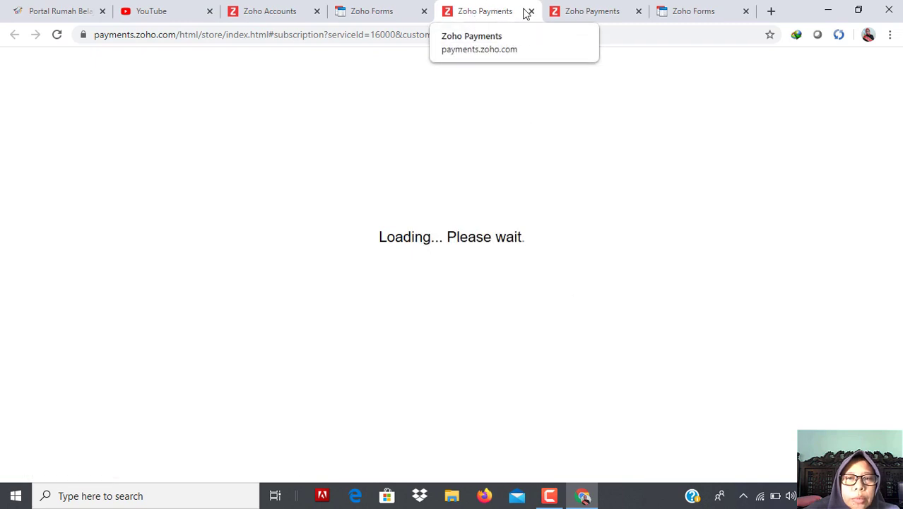
click(374, 12)
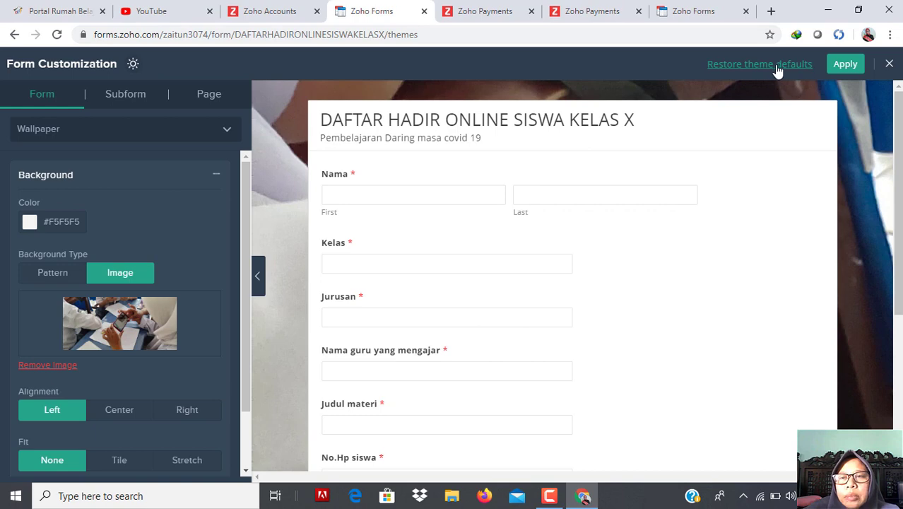
Restore the theme defaults, discarding the wallpaper image, and exit form customization without applying changes.
click(776, 65)
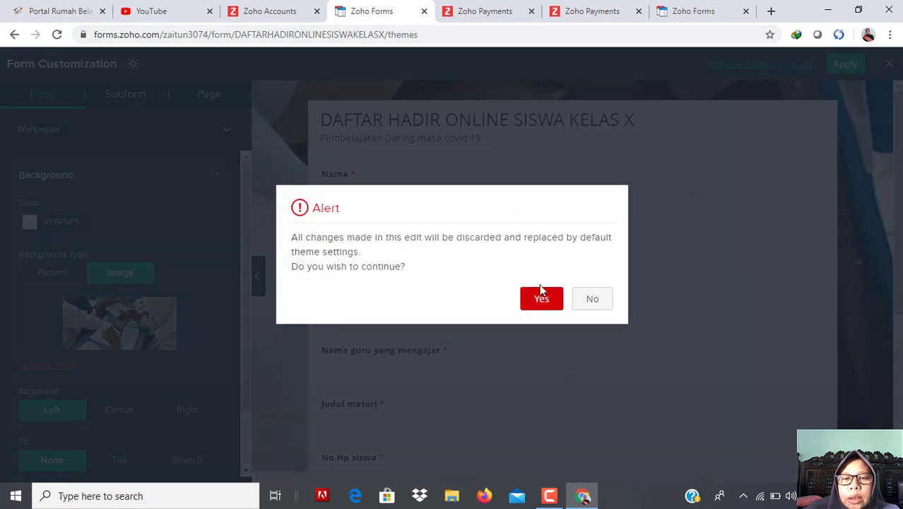
click(545, 305)
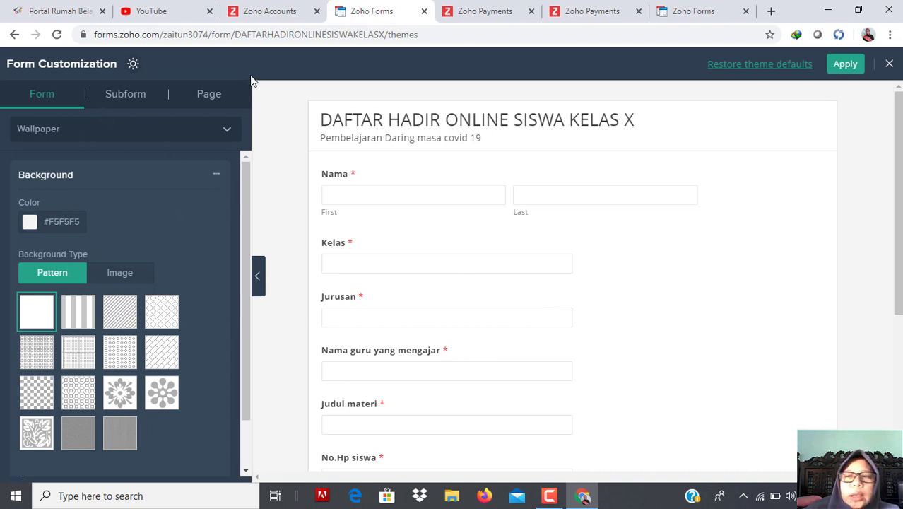
click(889, 64)
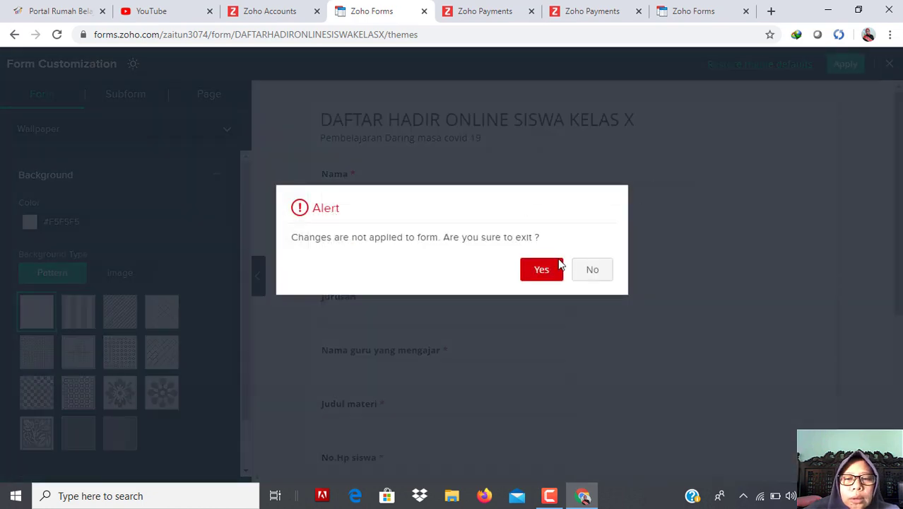
click(545, 275)
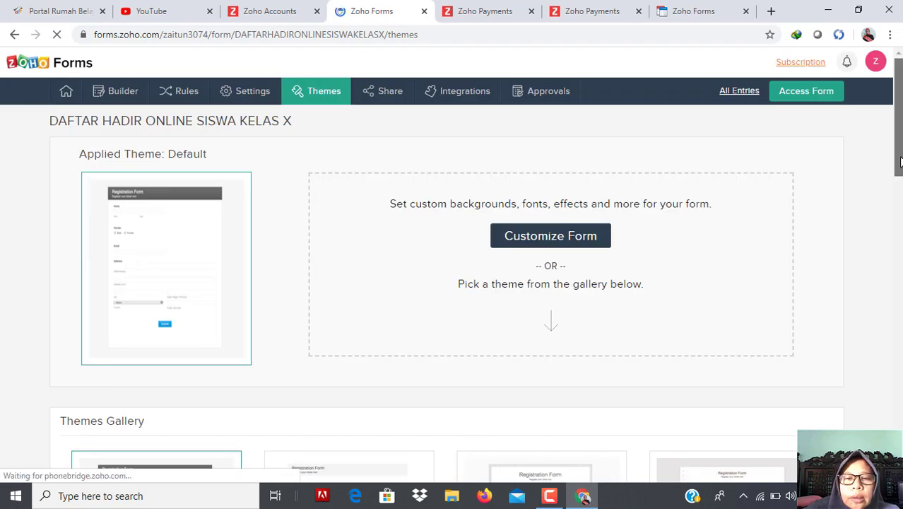
Apply the Survey theme from the themes gallery to the form.
scroll(900, 161, down, 6)
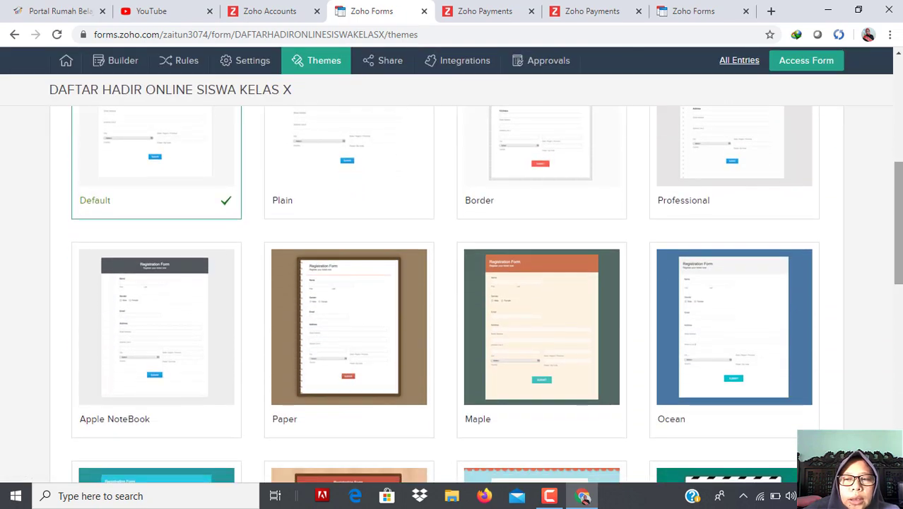
scroll(897, 161, down, 5)
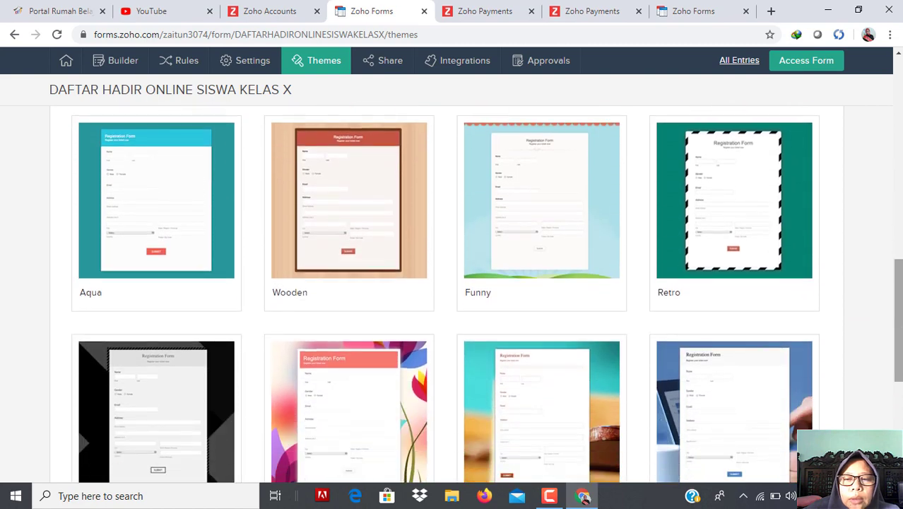
scroll(899, 317, down, 3)
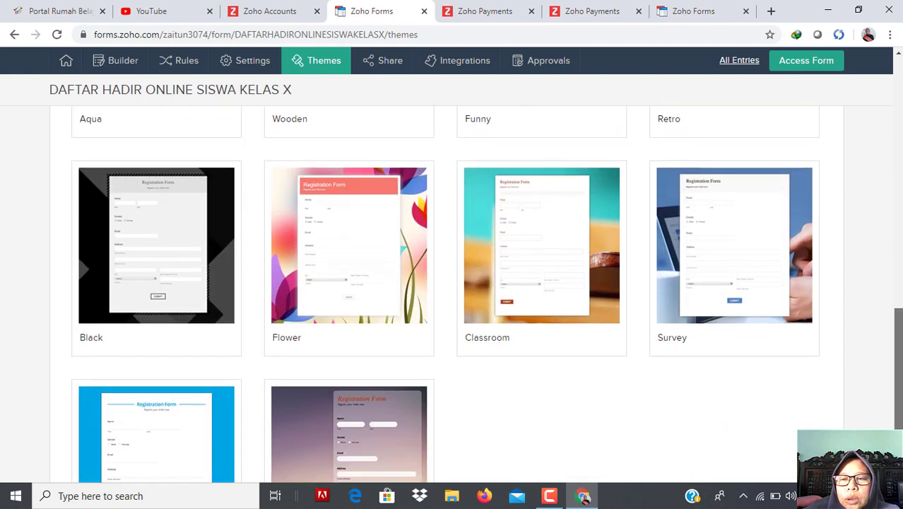
mouse_move(734, 288)
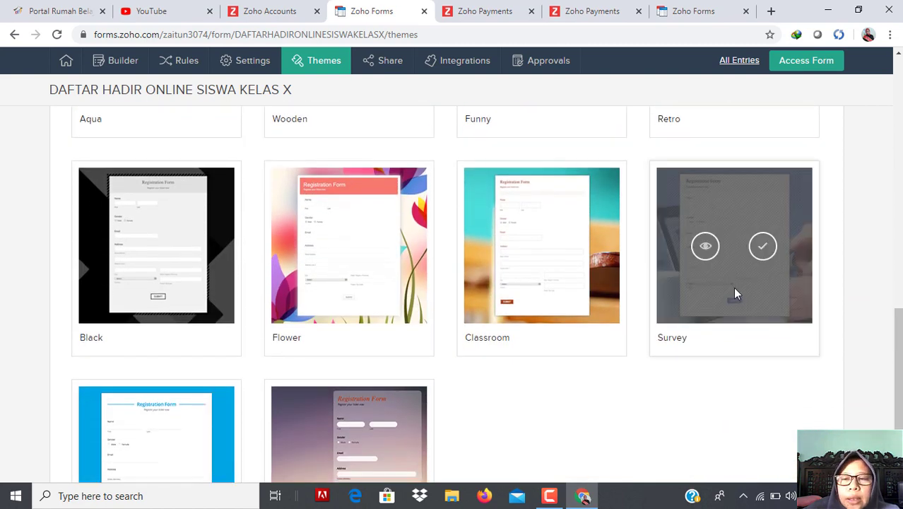
click(764, 248)
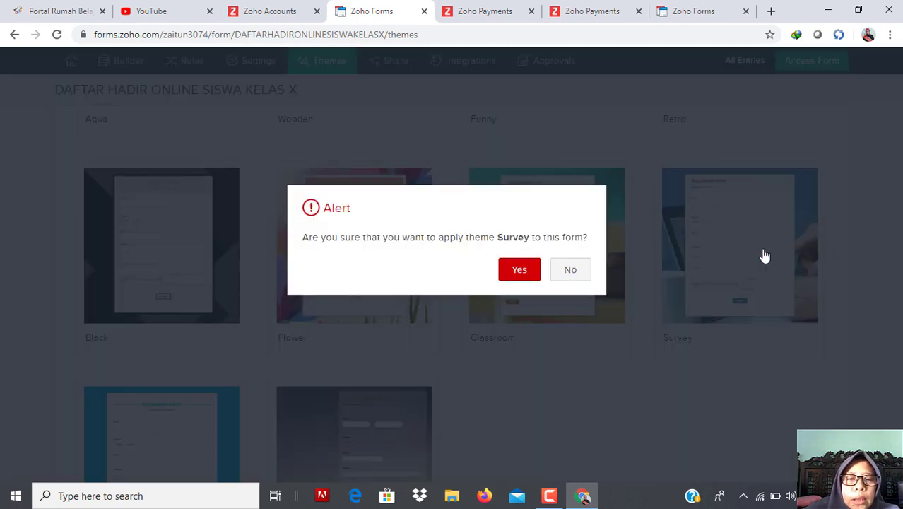
click(521, 271)
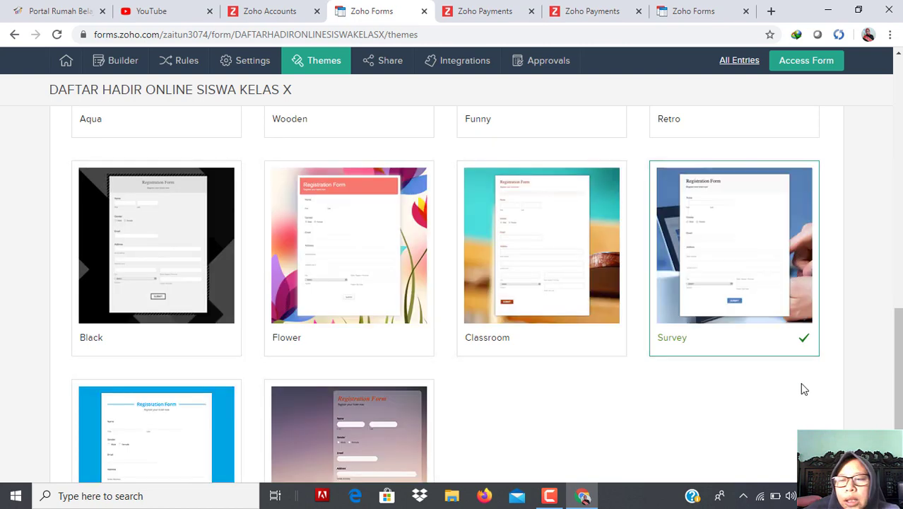
Open the live attendance form and look through its fields in the applied theme.
drag(899, 369, 898, 95)
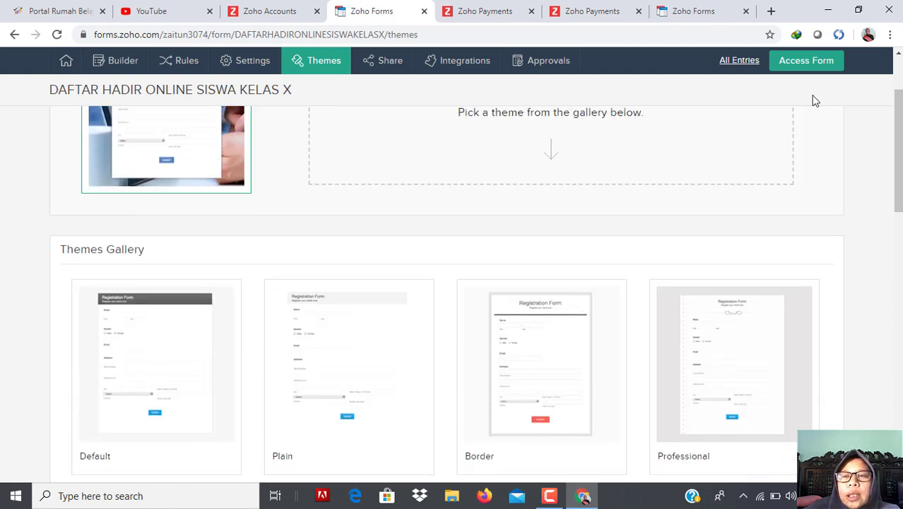
click(812, 63)
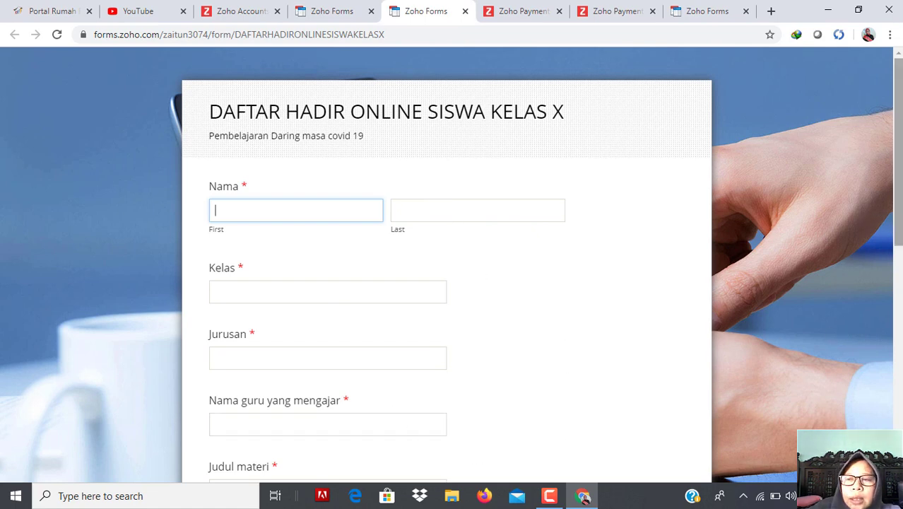
drag(897, 159, 897, 314)
drag(900, 273, 897, 120)
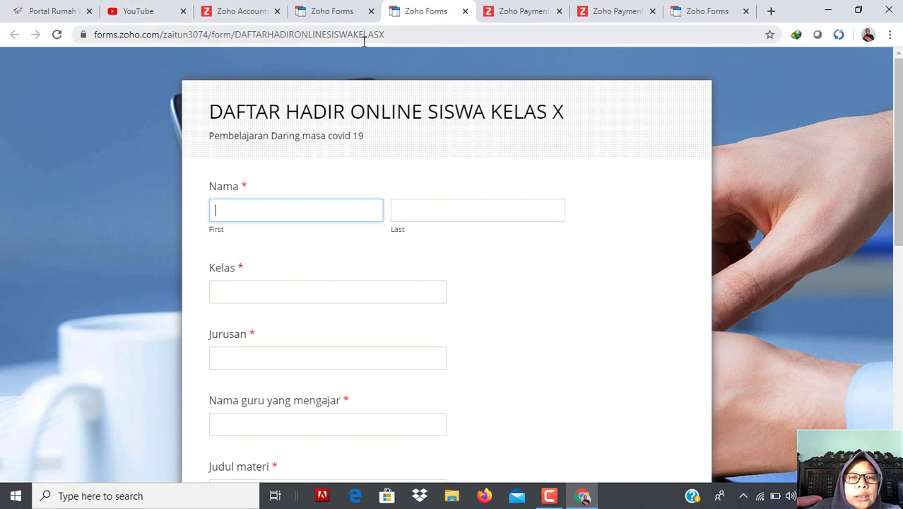
Return to the list of all forms and start configuring an email notification for DAFTAR HADIR ONLINE SISWA KELAS X.
click(341, 14)
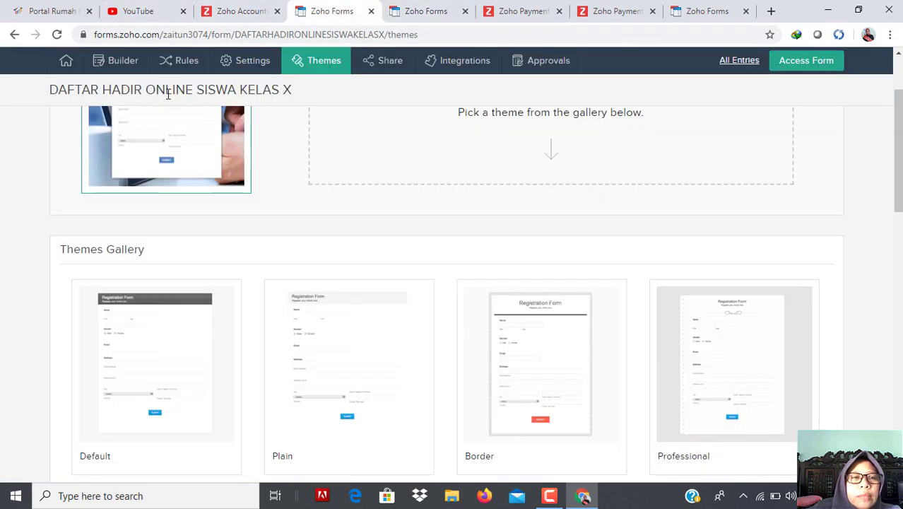
mouse_move(67, 63)
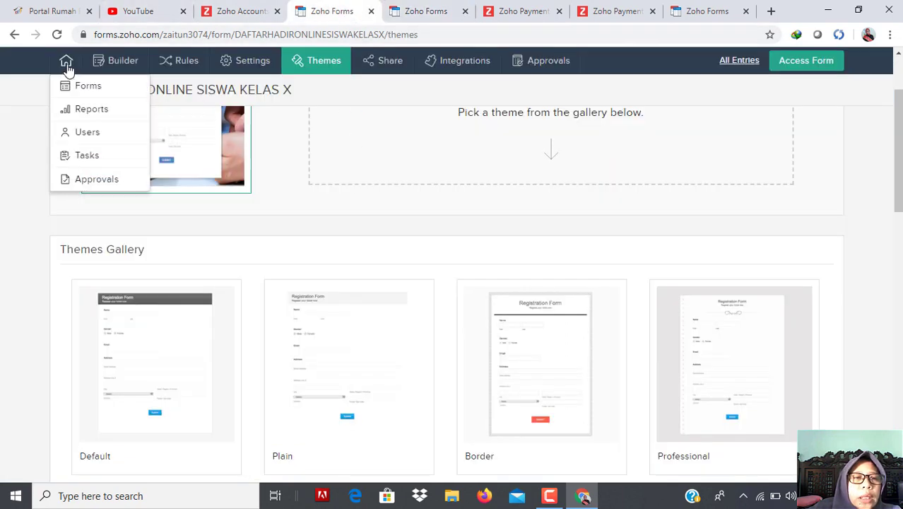
click(85, 89)
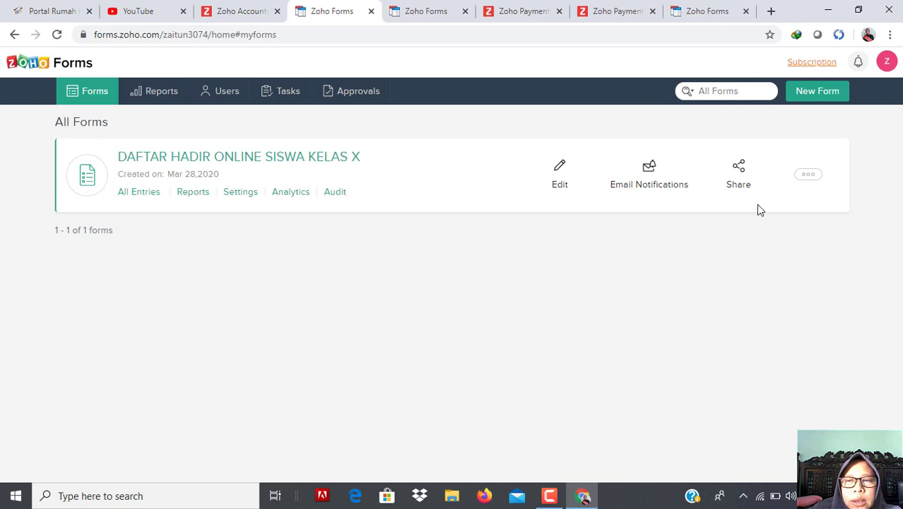
click(655, 176)
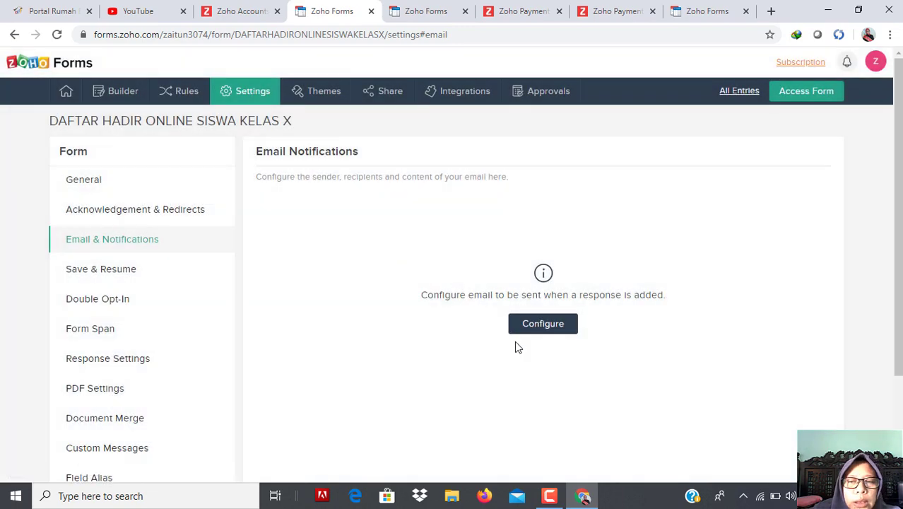
click(540, 324)
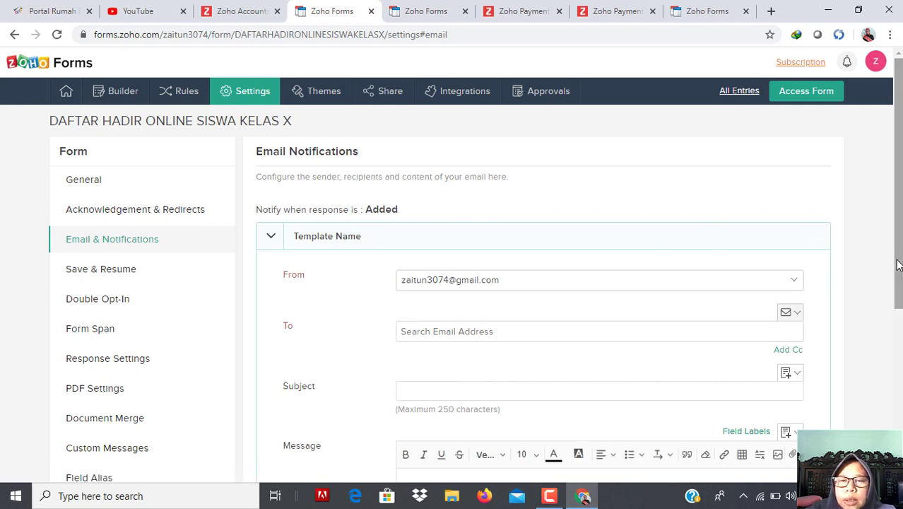
Add the account owner's email as the notification recipient and set the subject to DAFTAR ONLINE SISWA KELAS X.
scroll(897, 264, down, 2)
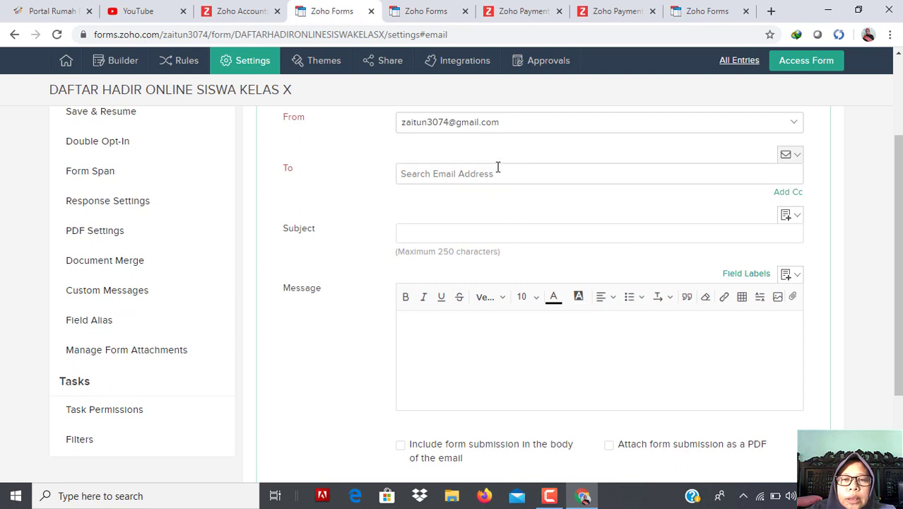
text(z)
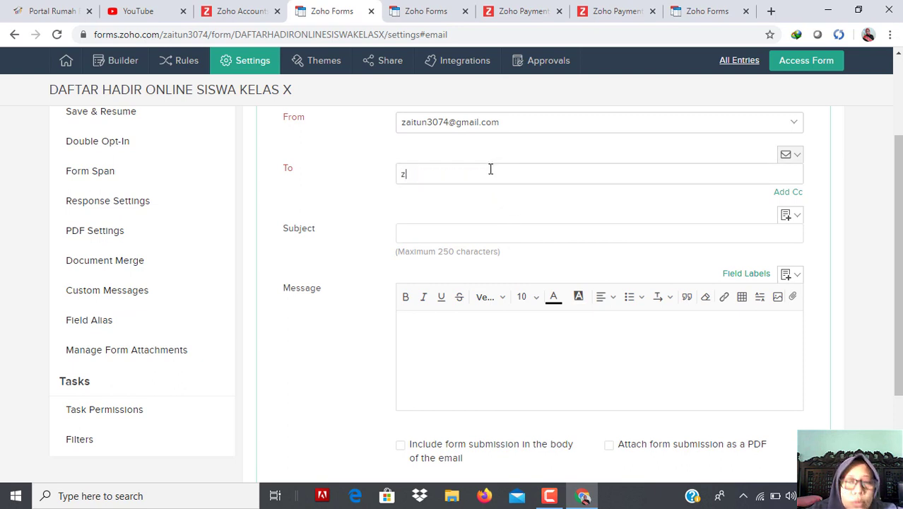
click(467, 189)
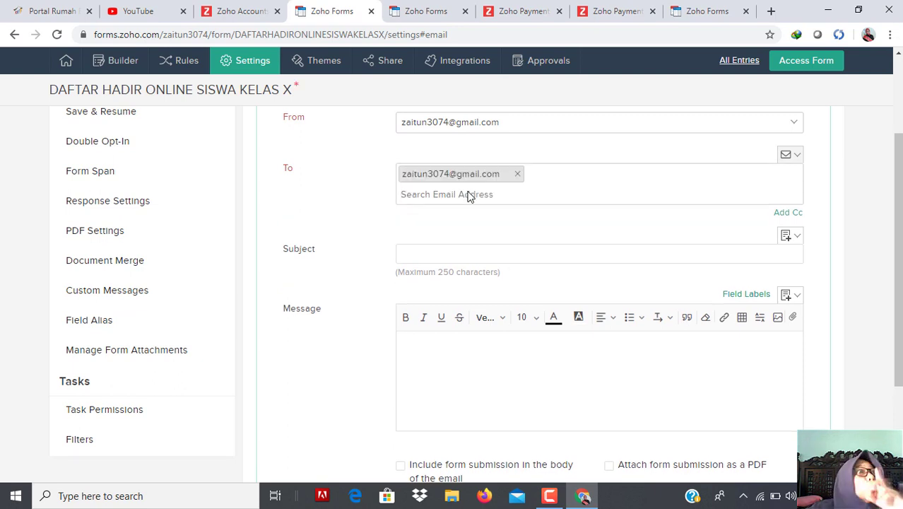
click(423, 251)
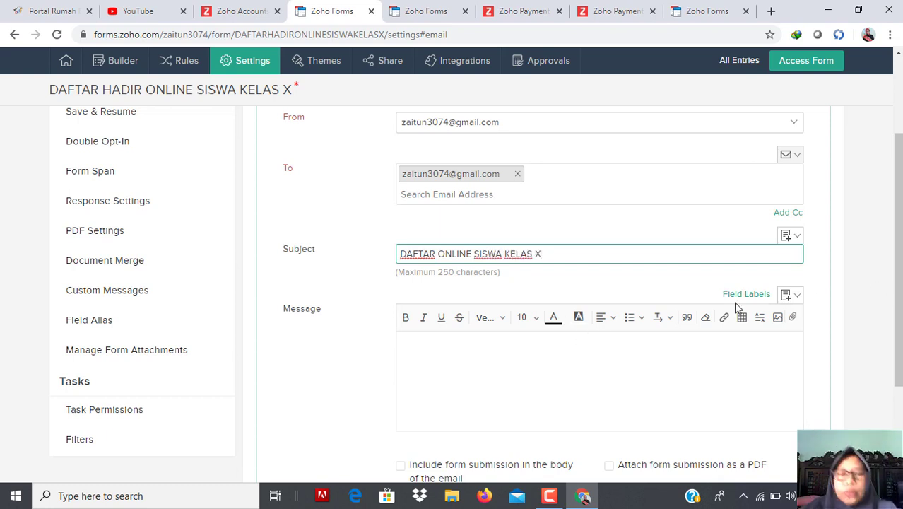
Check the form fields that can be inserted into the message, leave the message empty, and save the email notification.
scroll(688, 316, down, 1)
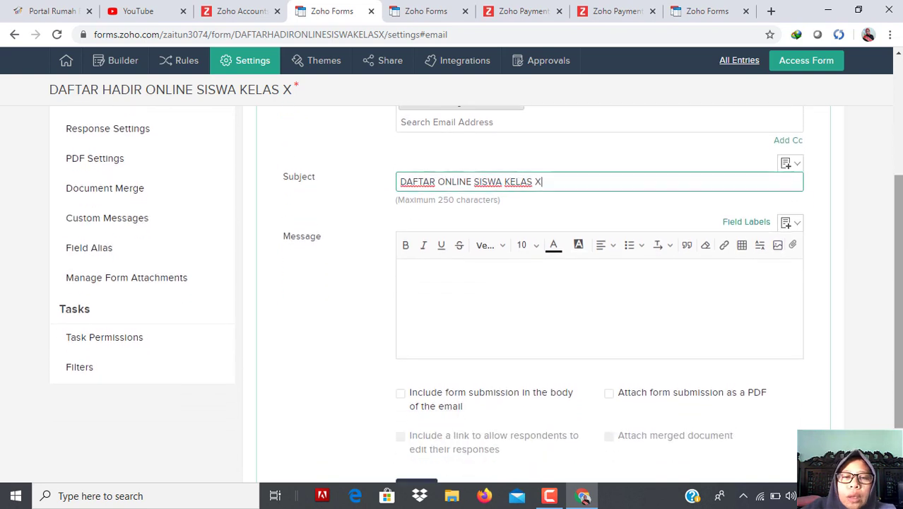
click(587, 302)
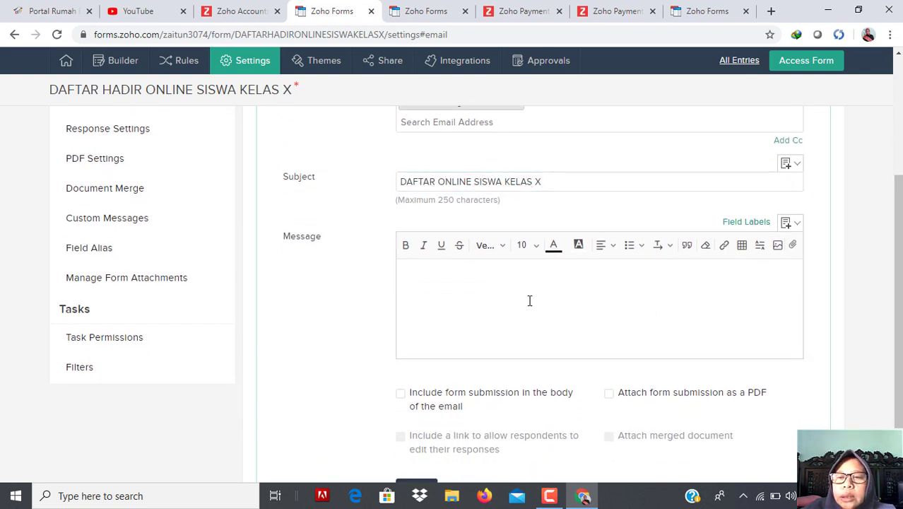
click(791, 223)
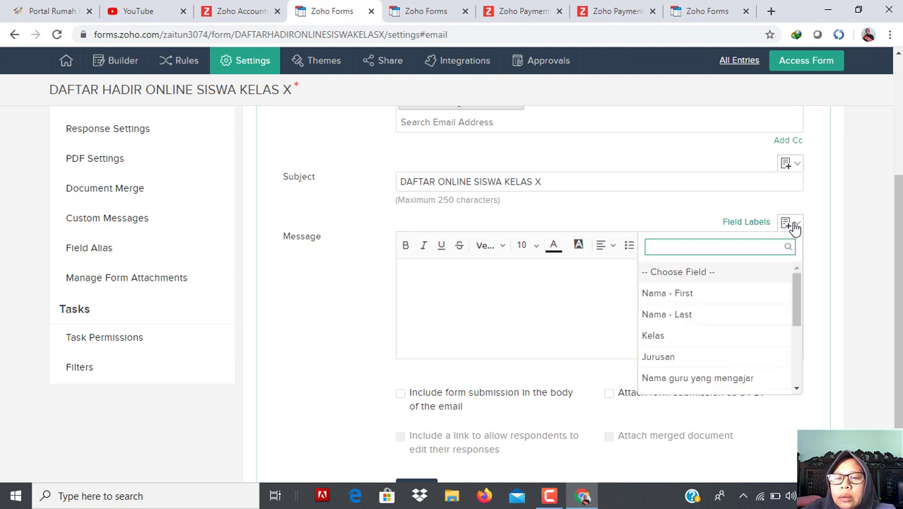
click(506, 311)
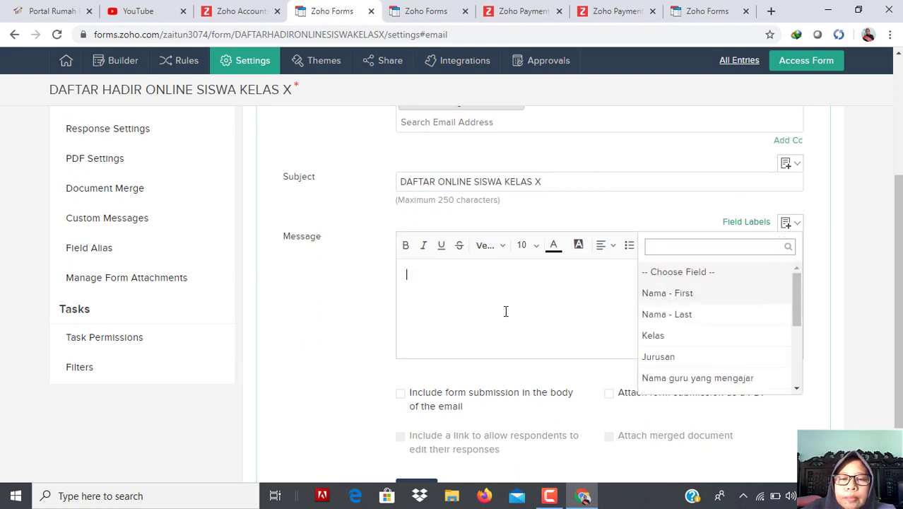
click(633, 371)
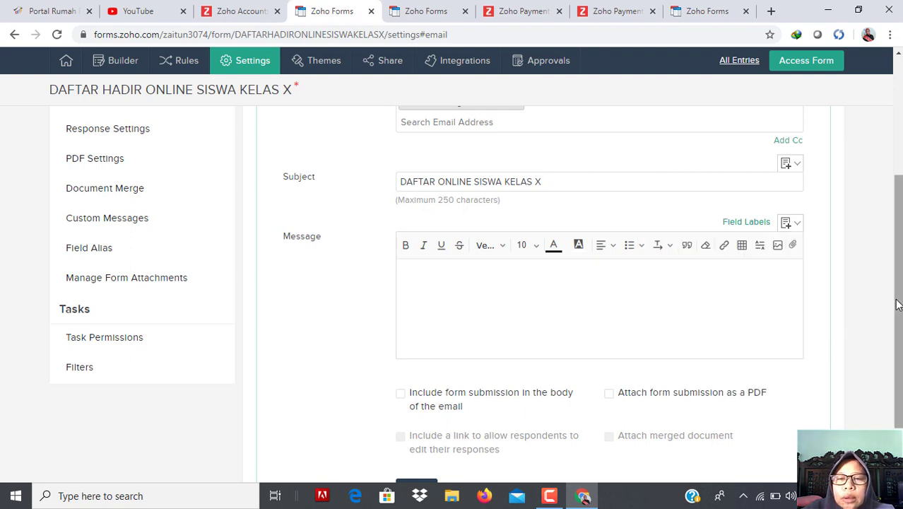
scroll(896, 305, down, 1)
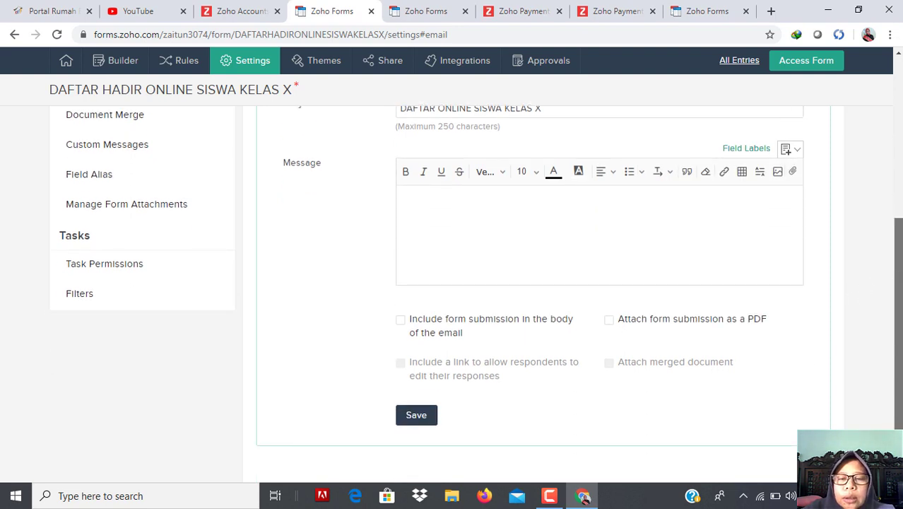
click(414, 417)
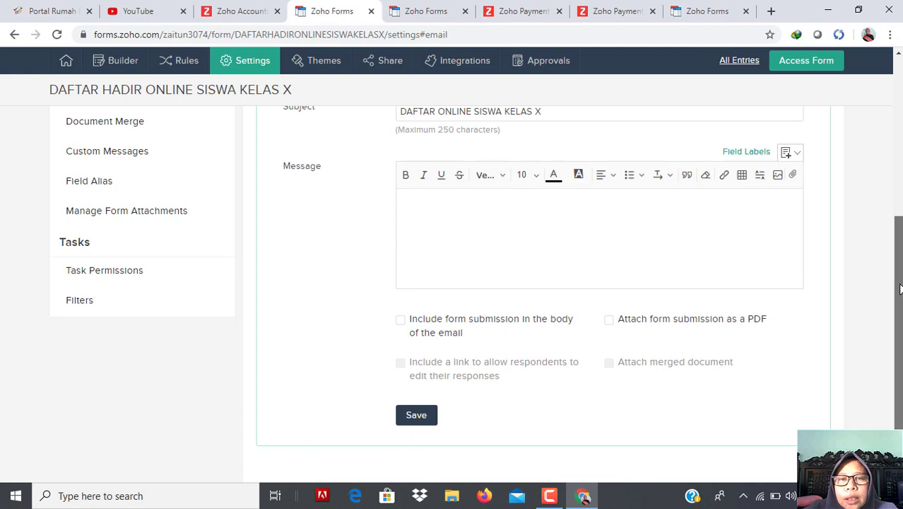
Generate a shortened public URL for DAFTAR HADIR ONLINE SISWA KELAS X from its sharing options and copy it.
drag(898, 289, 889, 135)
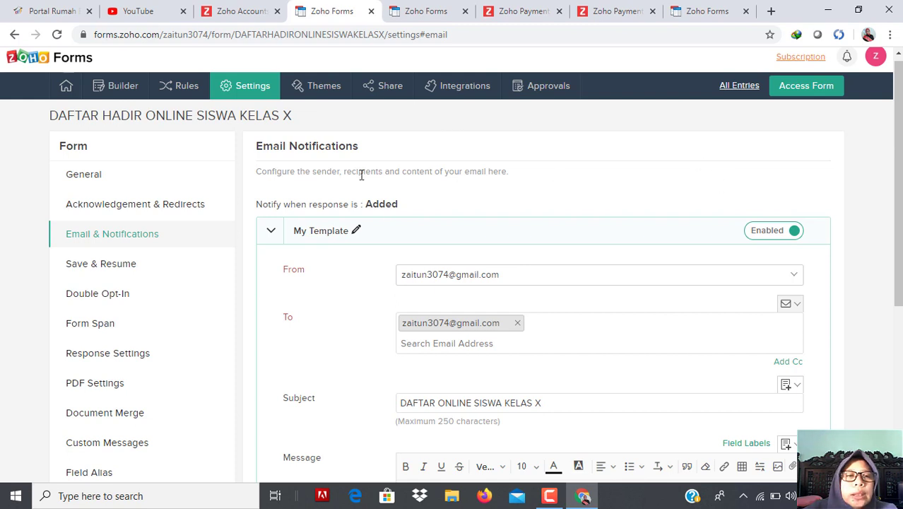
mouse_move(65, 87)
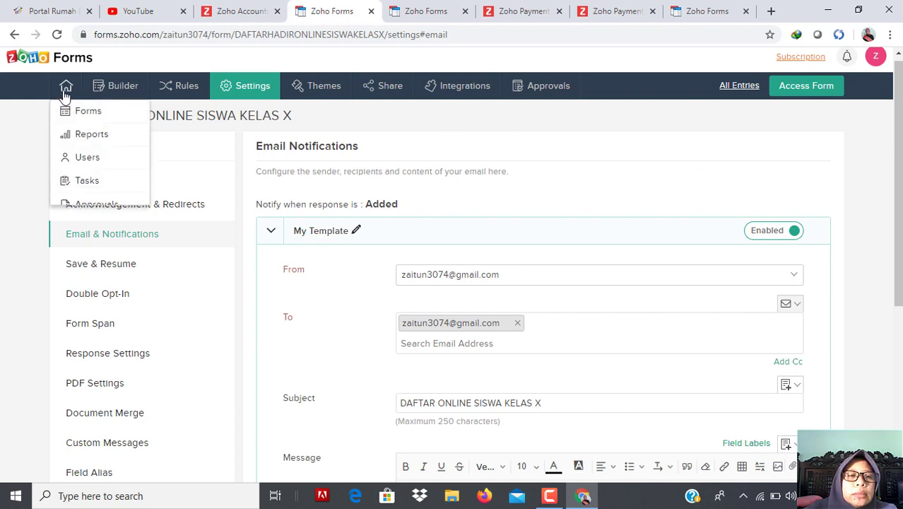
click(85, 112)
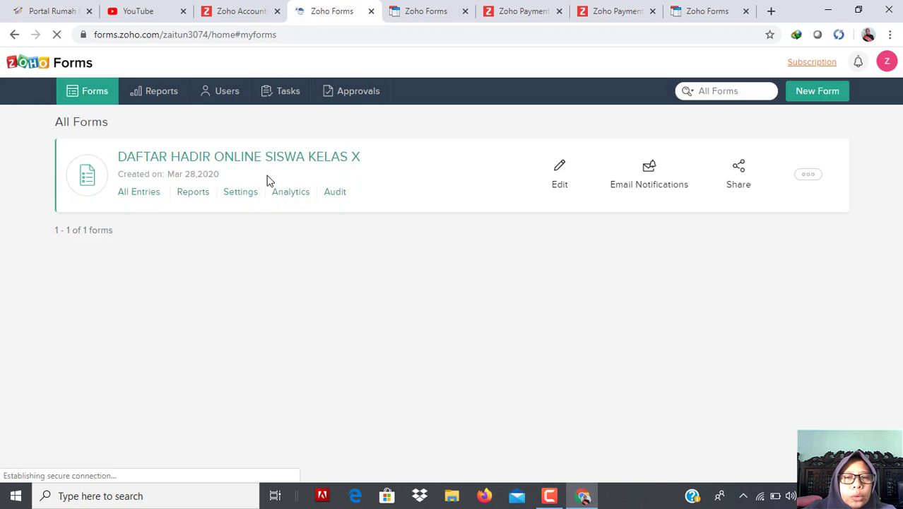
click(740, 180)
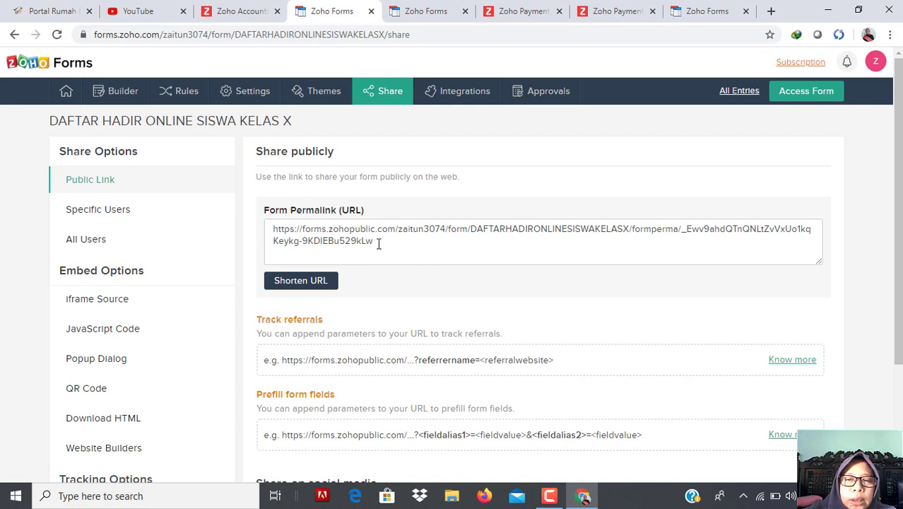
click(301, 281)
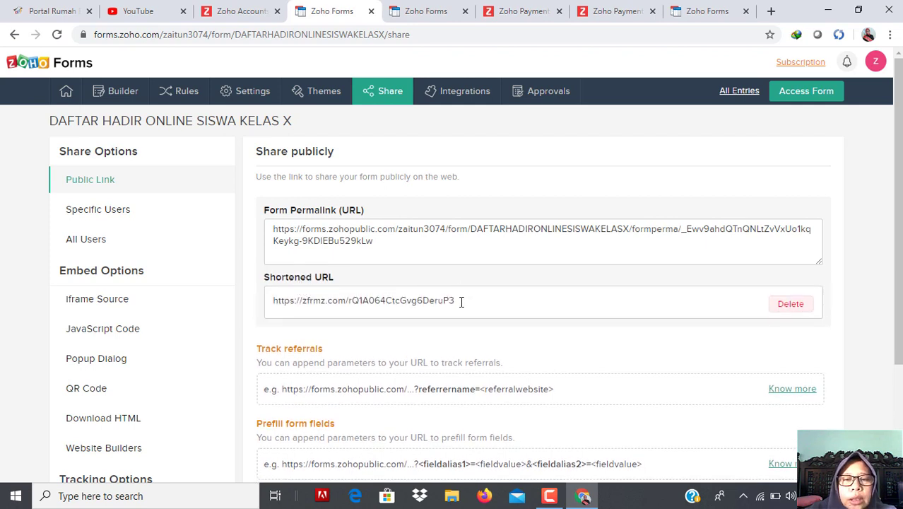
drag(456, 302, 272, 305)
key(ctrl+c)
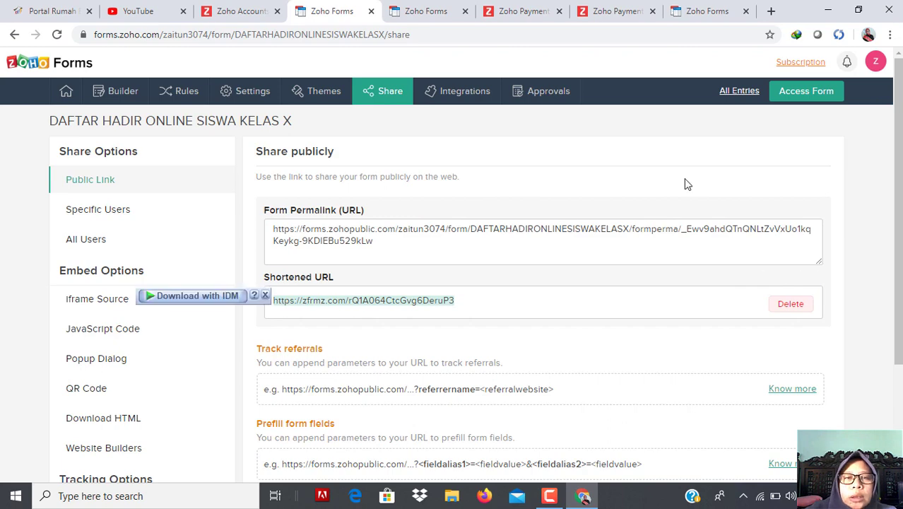
Find WhatsApp Web through the Google homepage, starting from a new browser tab, and open it.
click(770, 11)
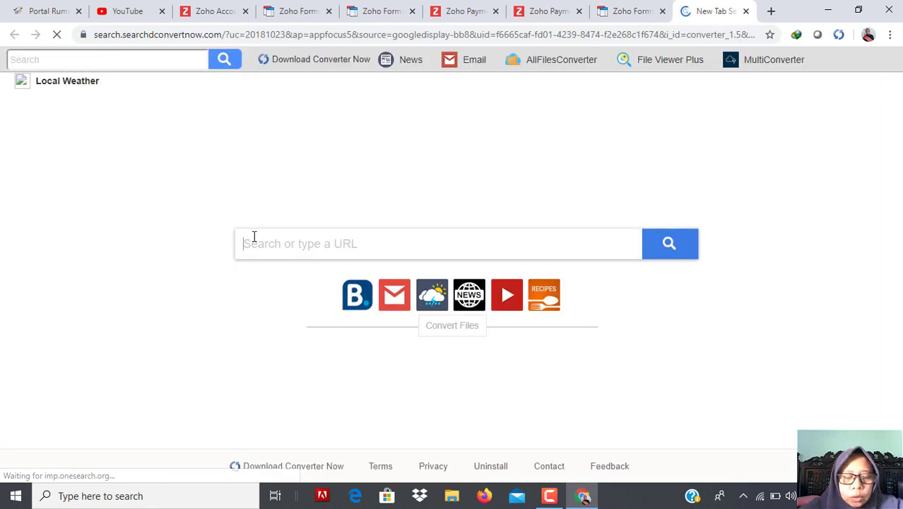
text(Google)
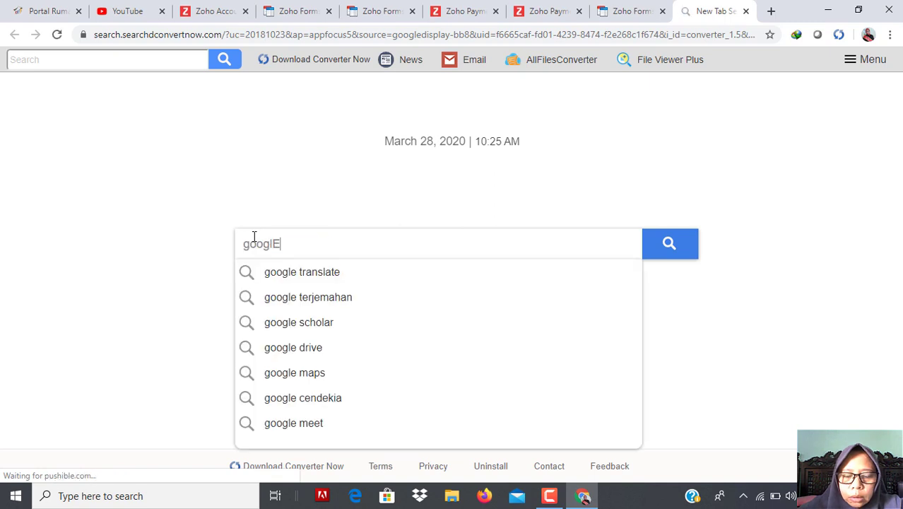
key(Return)
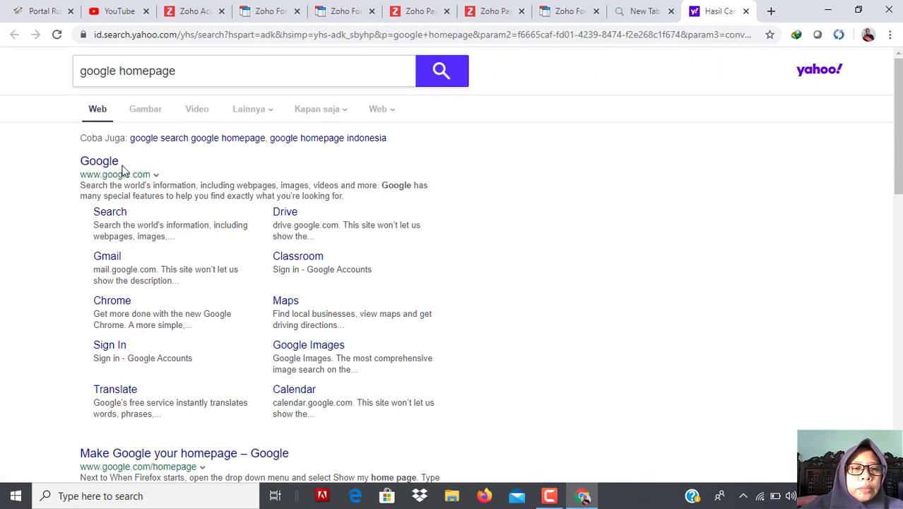
click(110, 164)
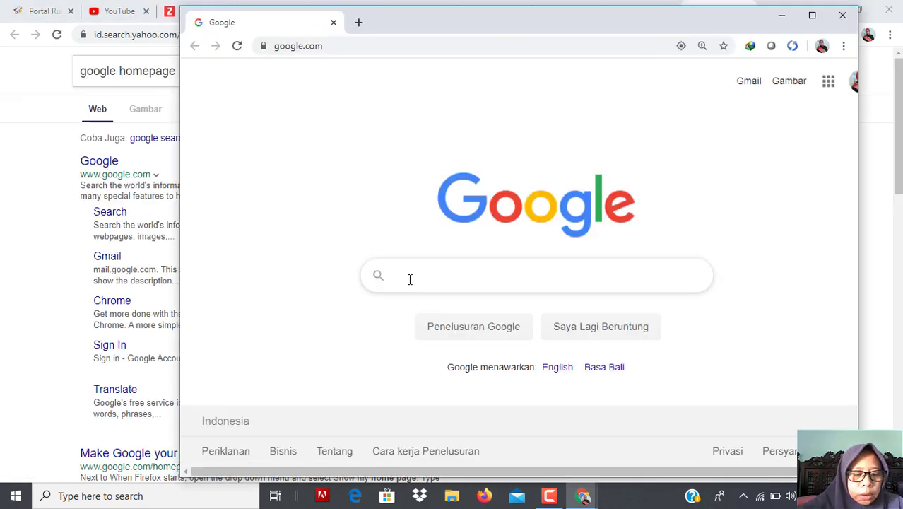
click(410, 279)
text(WATSHA)
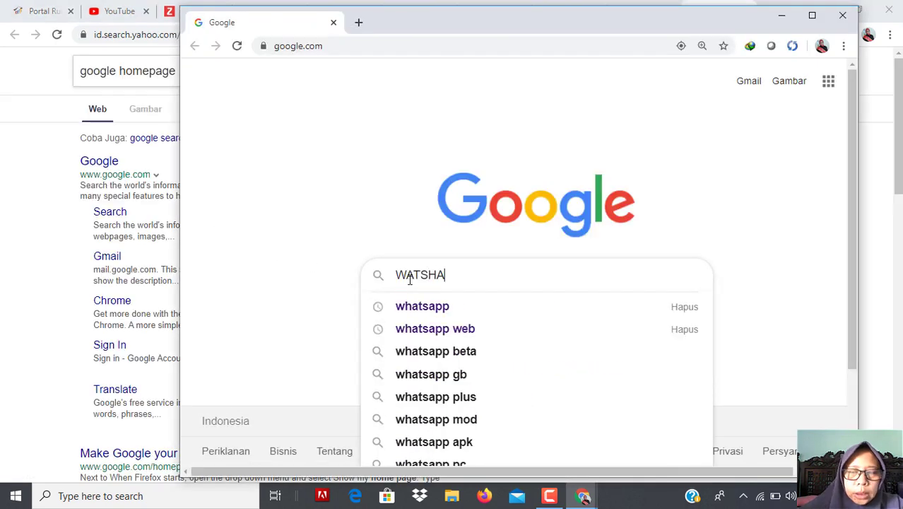
click(427, 332)
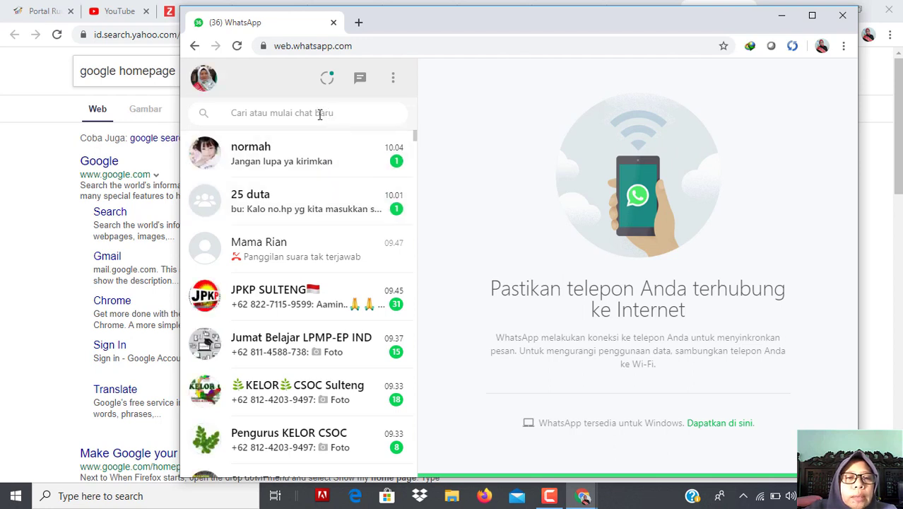
Paste the copied short form URL into the chat with the most recent contact and send it.
click(299, 158)
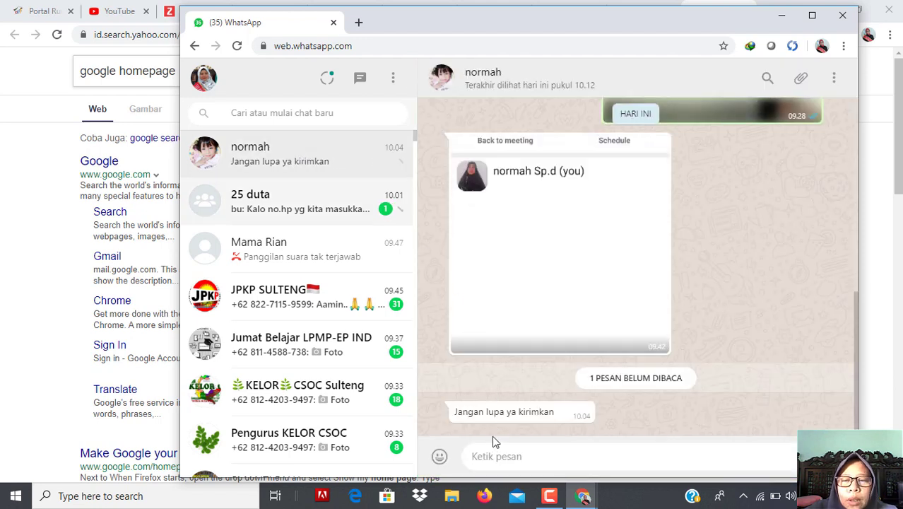
click(491, 455)
right_click(491, 455)
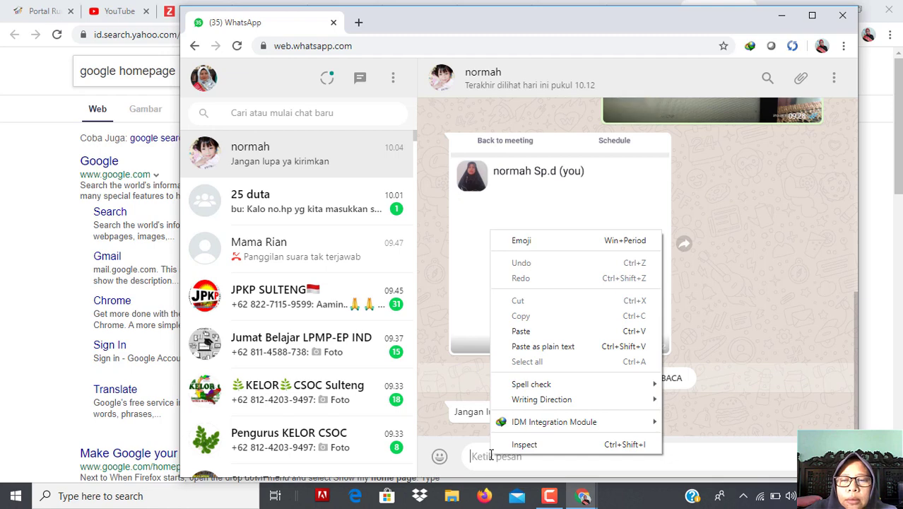
click(520, 332)
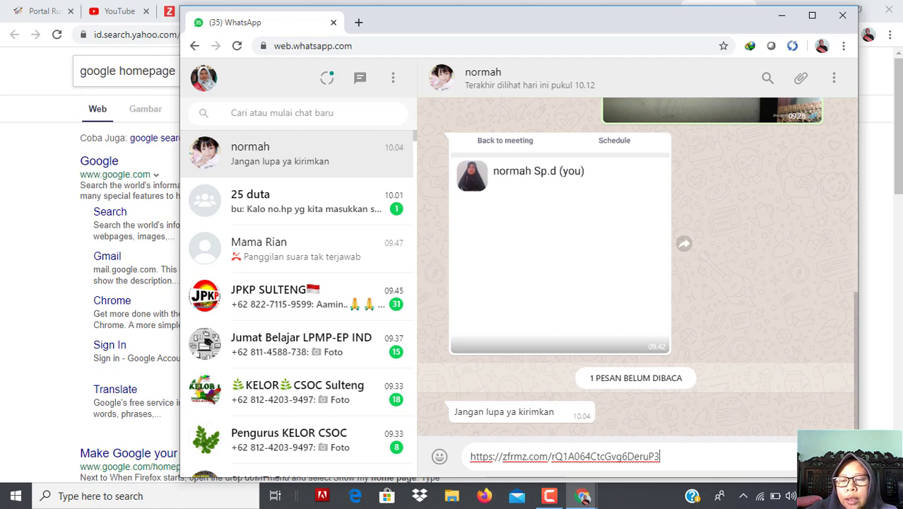
key(Return)
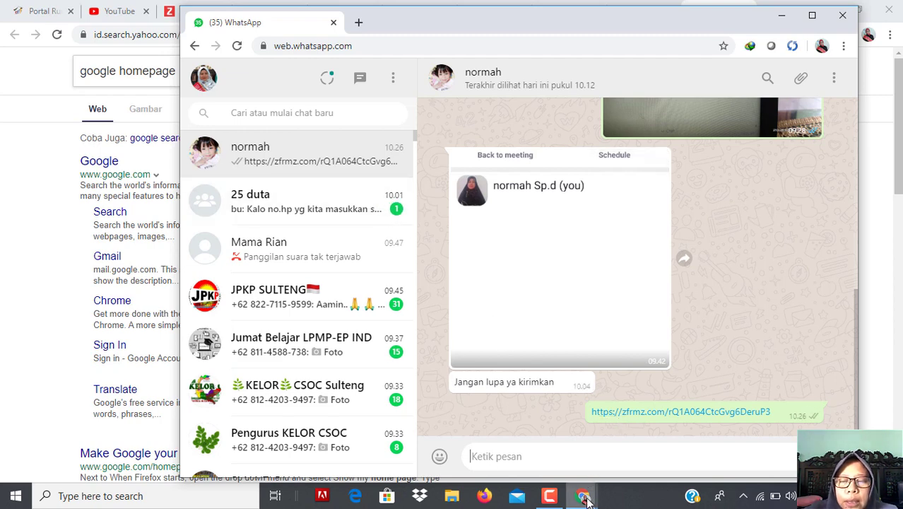
Switch back to Zoho Forms, view all entries of DAFTAR HADIR ONLINE SISWA KELAS X, and return to the forms list.
mouse_move(584, 499)
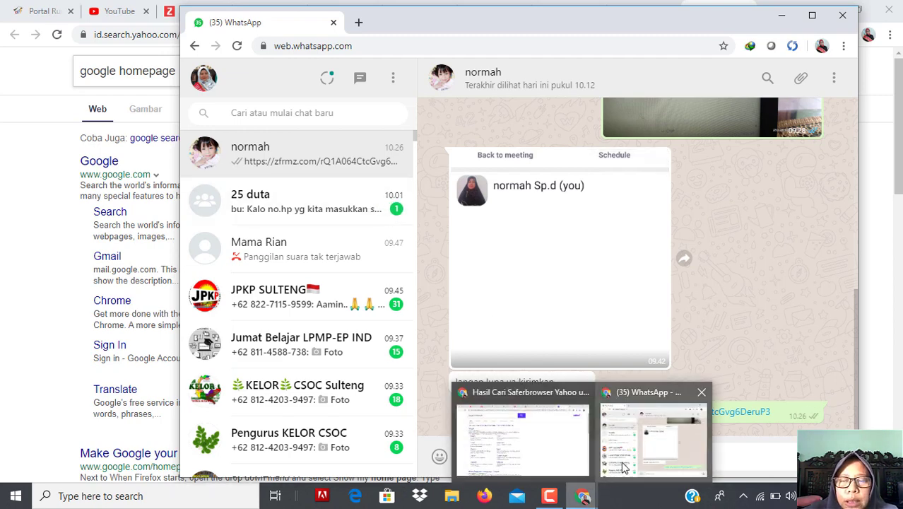
click(533, 439)
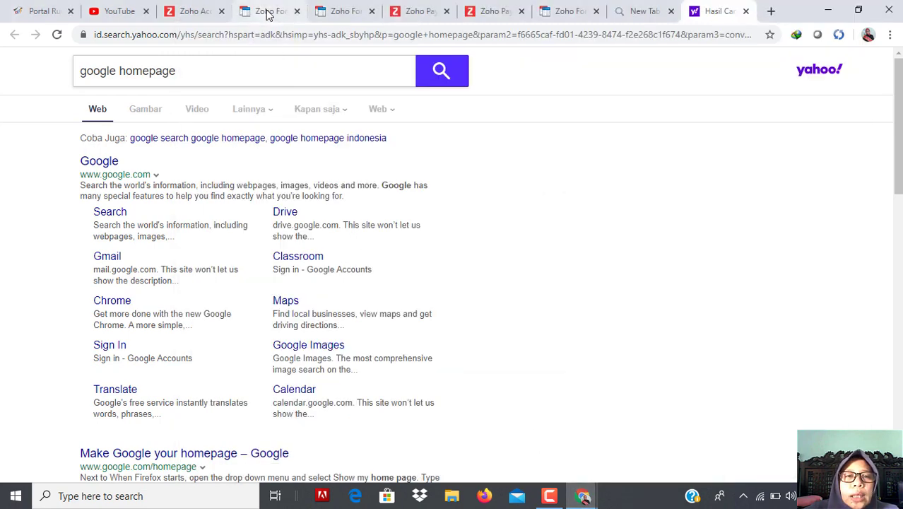
click(267, 11)
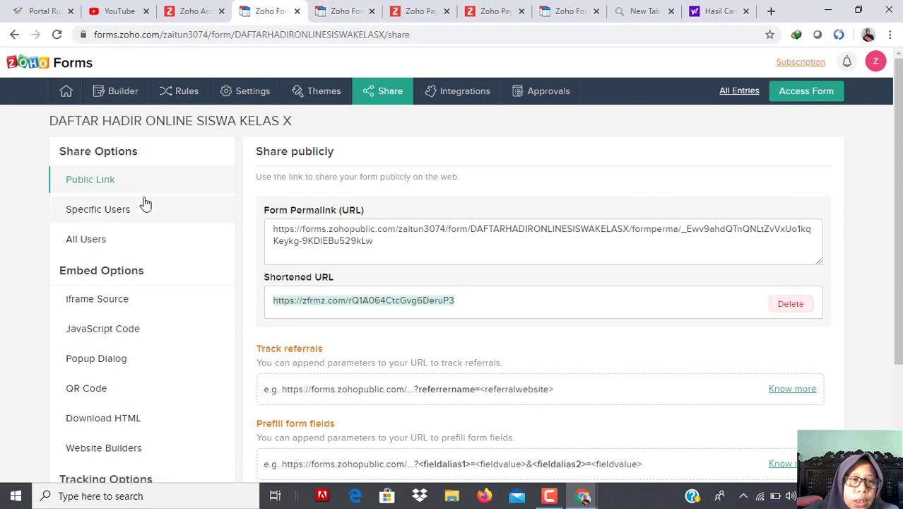
mouse_move(68, 103)
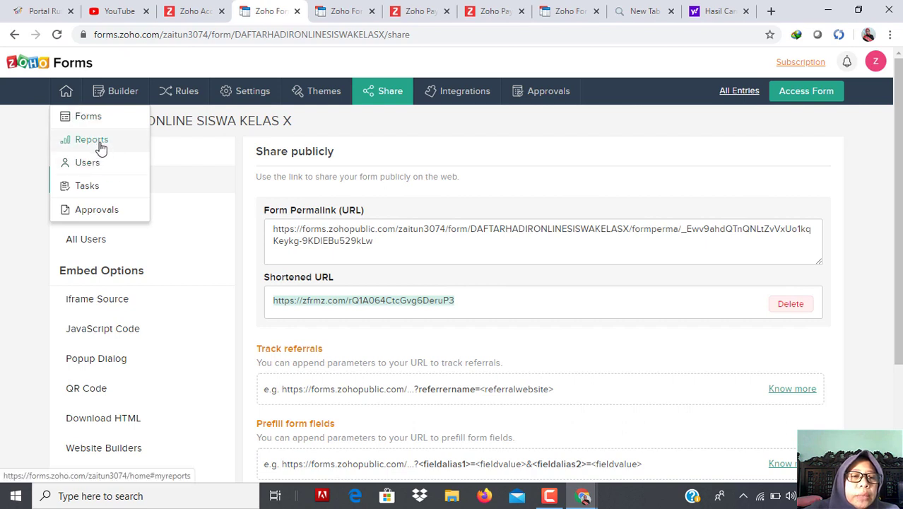
click(89, 121)
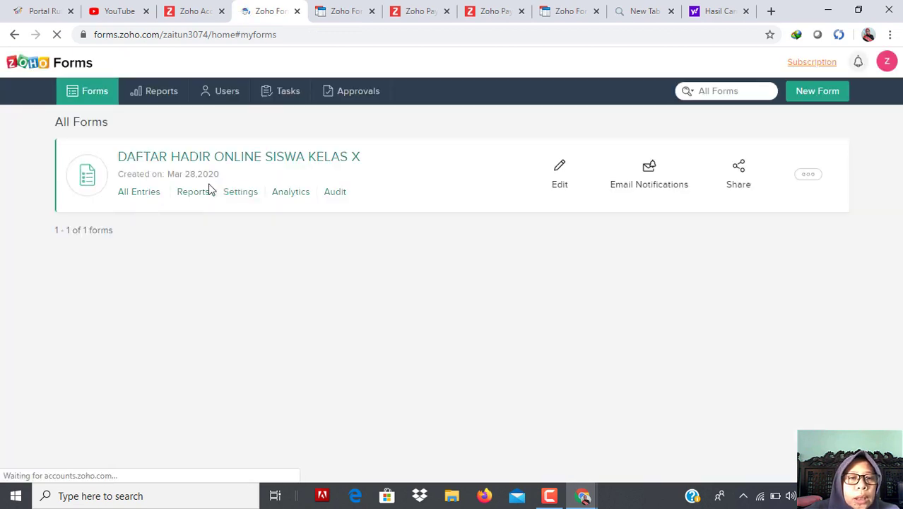
click(139, 192)
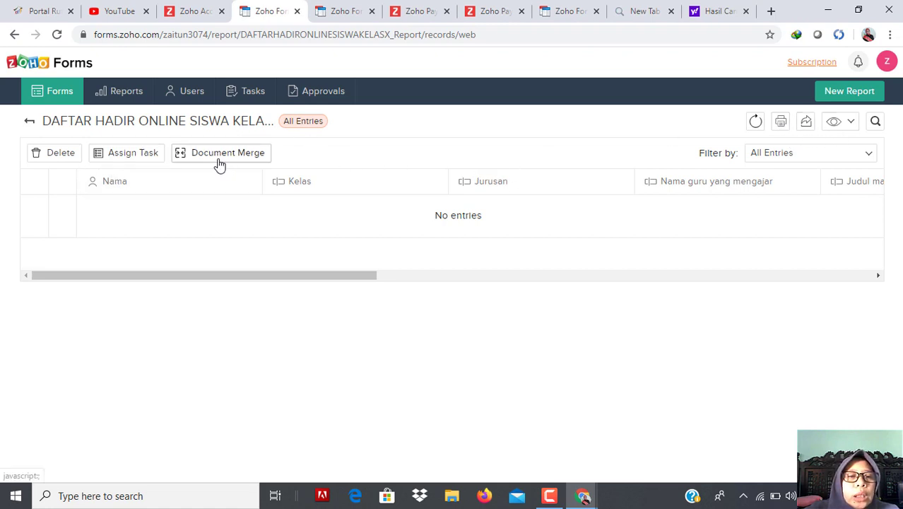
click(63, 93)
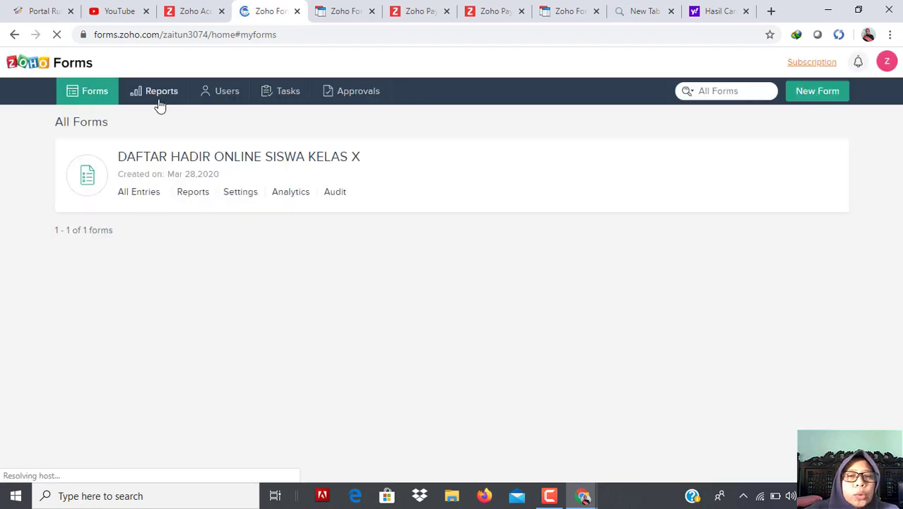
mouse_move(88, 173)
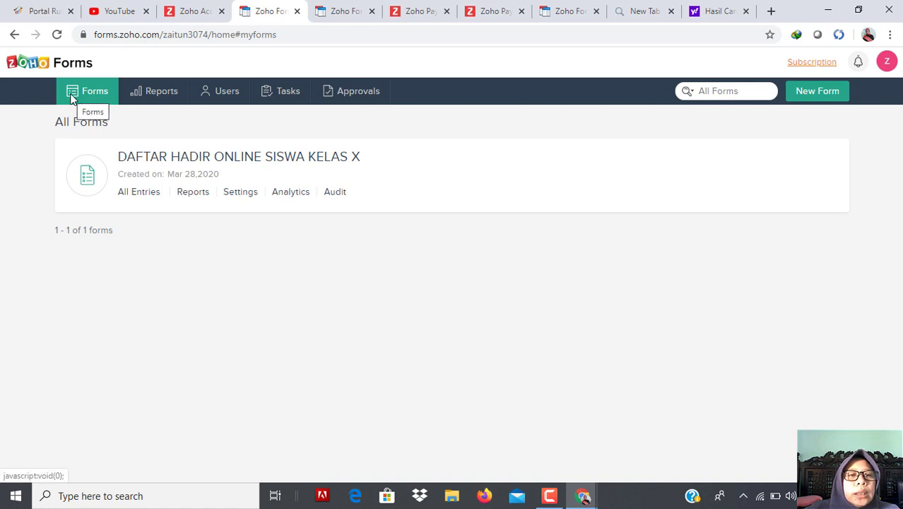
Create a new report named PEMBELAJARAN ONLINE based on the form DAFTAR HADIR ONLINE SISWA KELAS X.
mouse_move(167, 174)
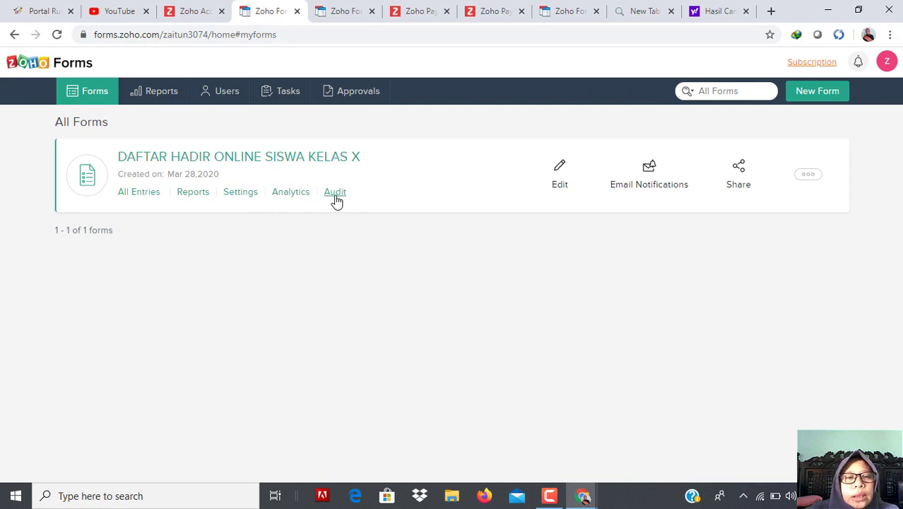
click(193, 192)
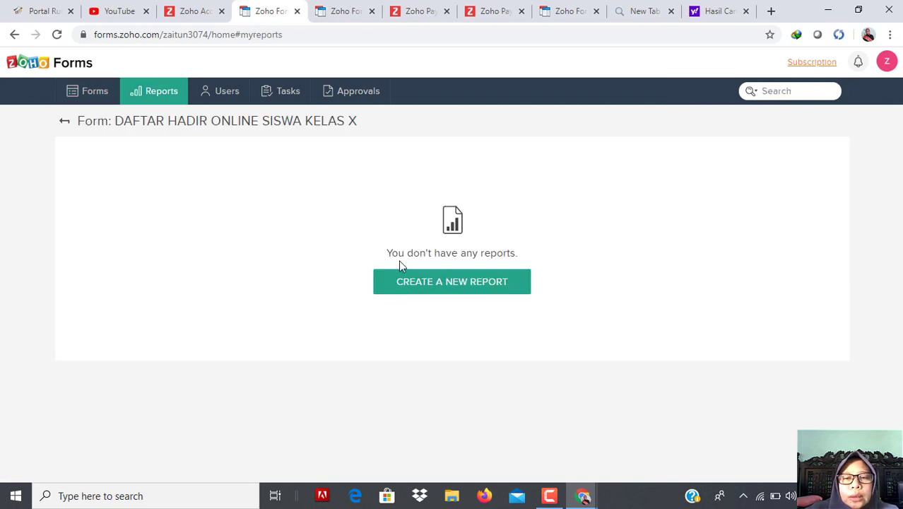
click(461, 284)
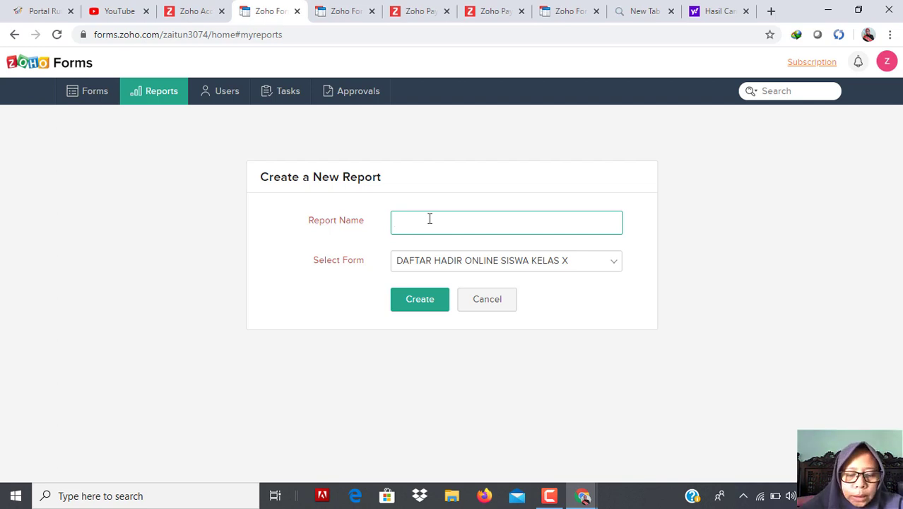
text(EMBELA)
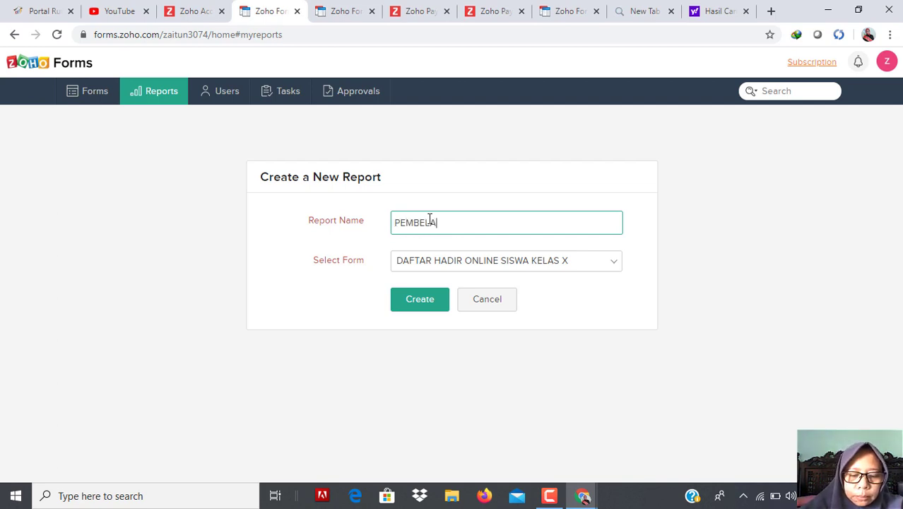
text(JARAN ONLINE)
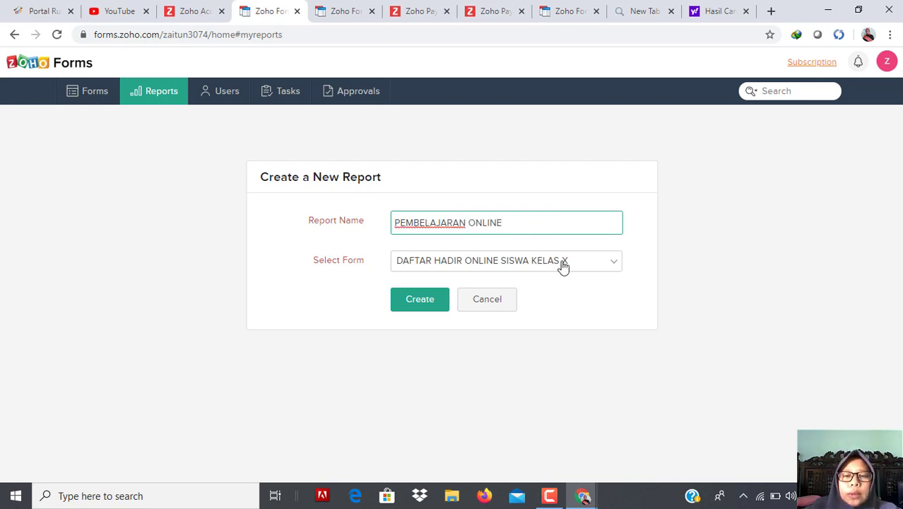
click(438, 305)
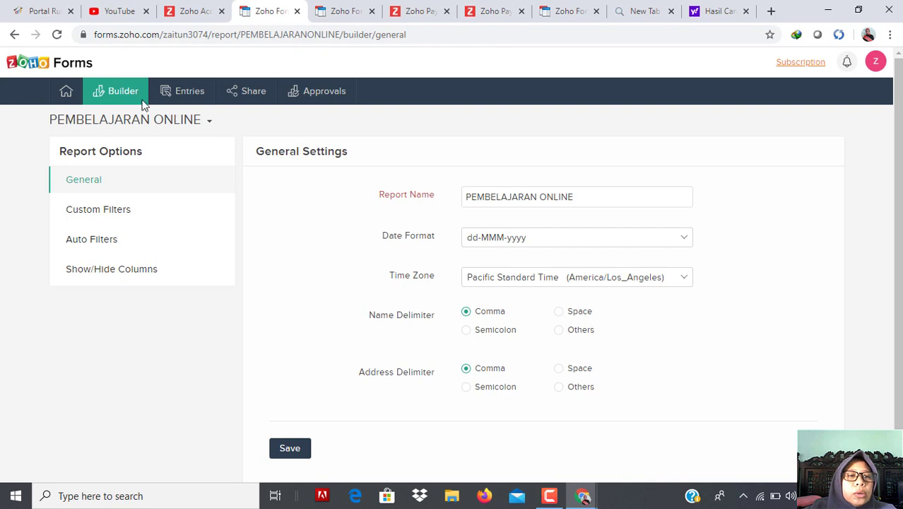
Return to the forms list and view all entries of DAFTAR HADIR ONLINE SISWA KELAS X.
mouse_move(65, 92)
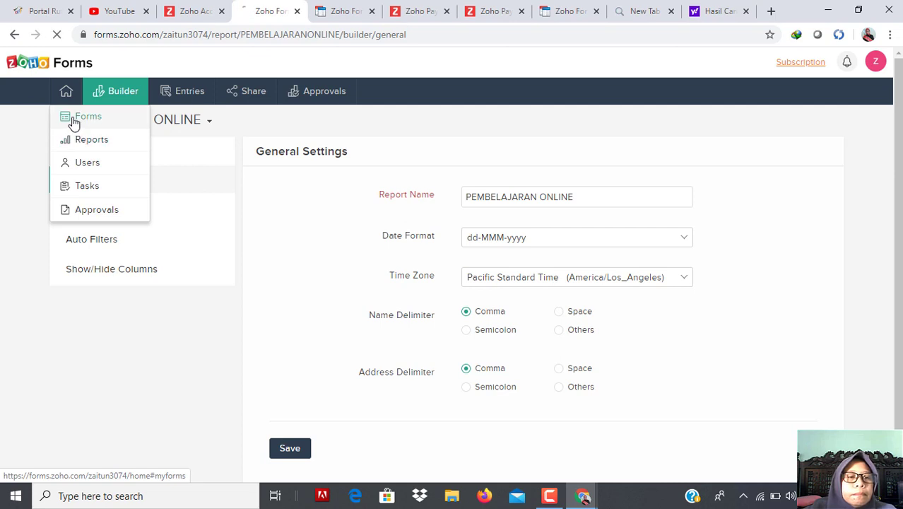
click(74, 121)
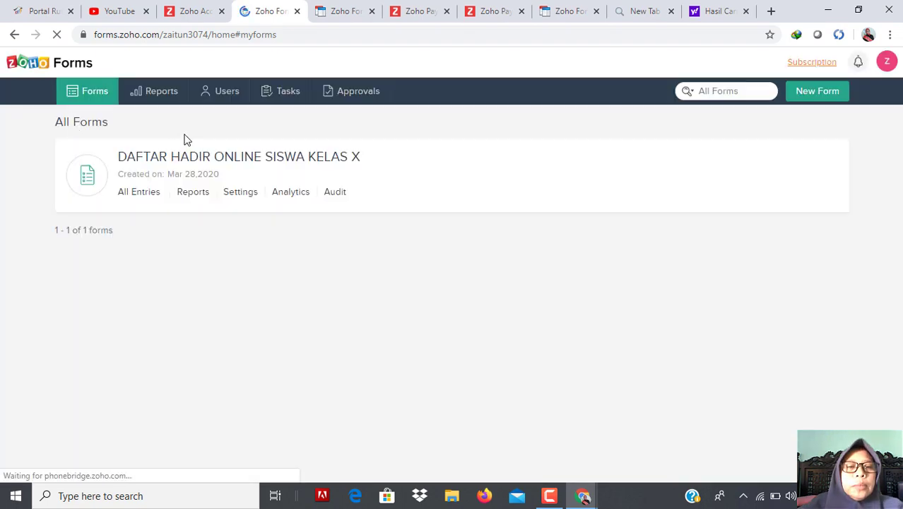
click(140, 192)
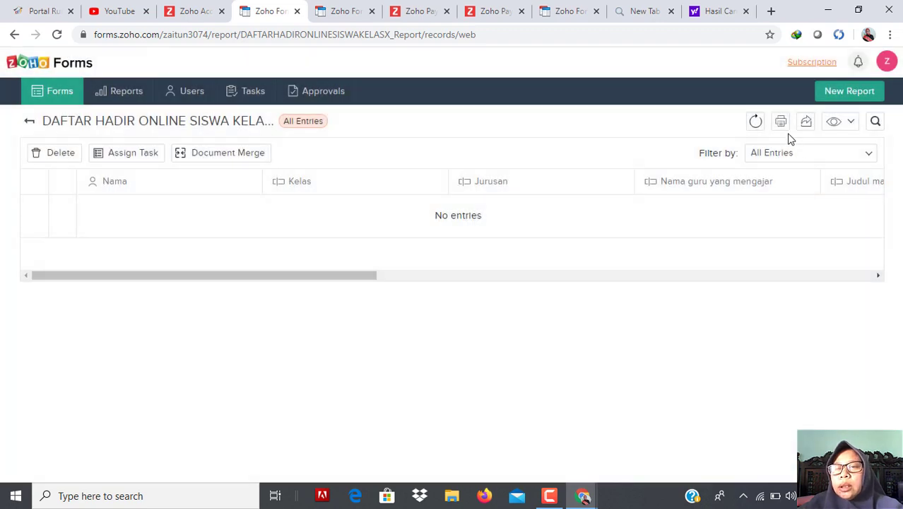
Examine the Summary and List print options for the form's entries, and close them without printing.
click(781, 123)
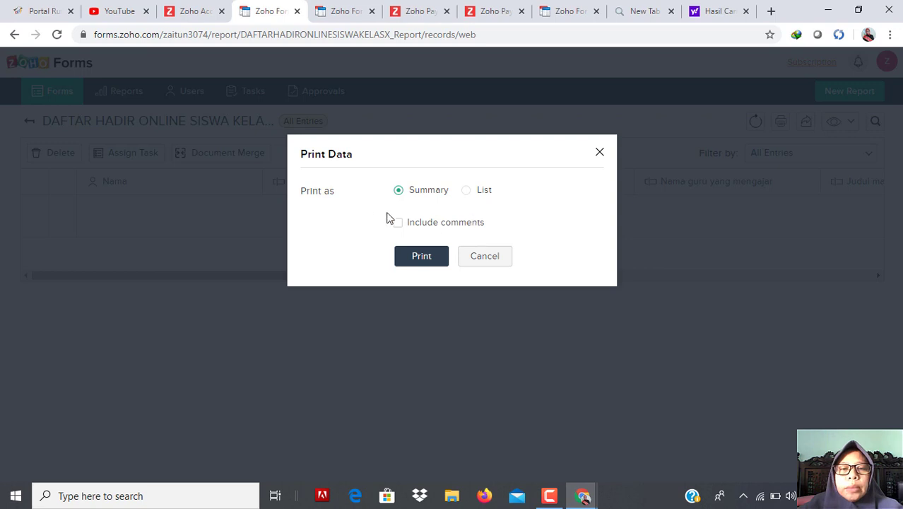
click(465, 191)
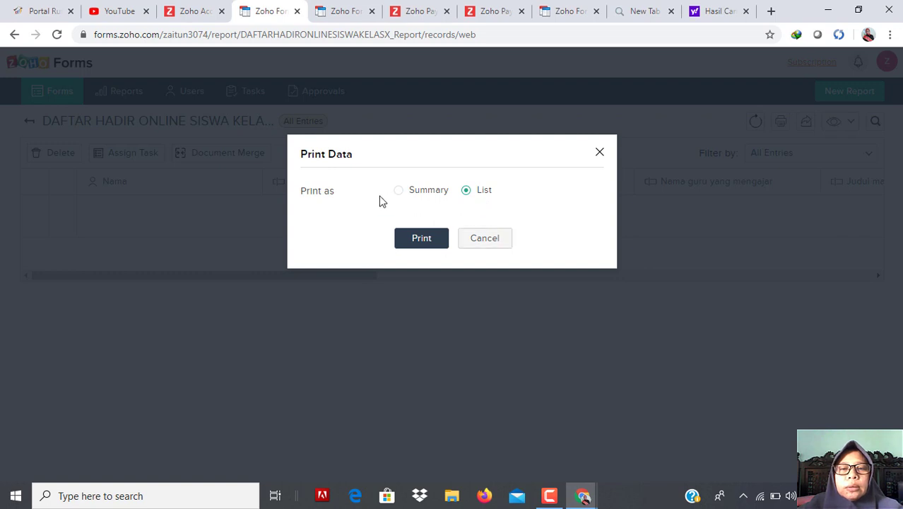
click(400, 192)
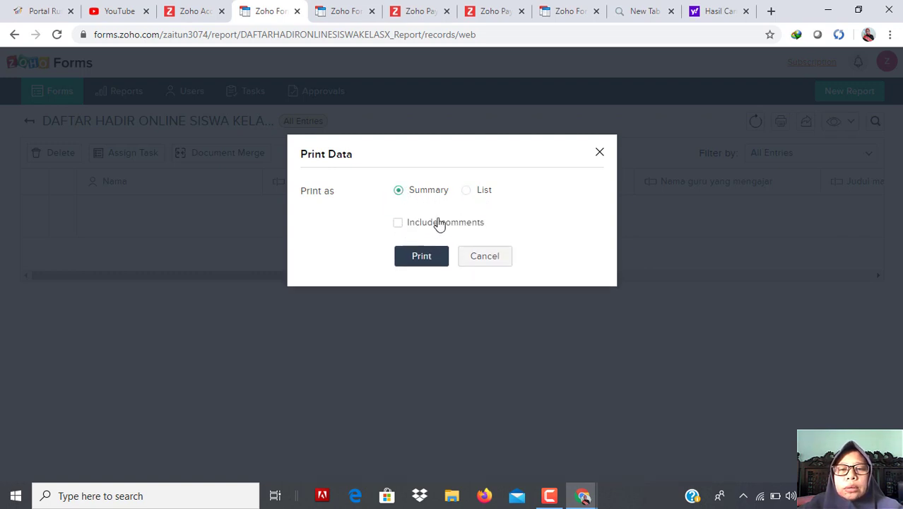
click(466, 192)
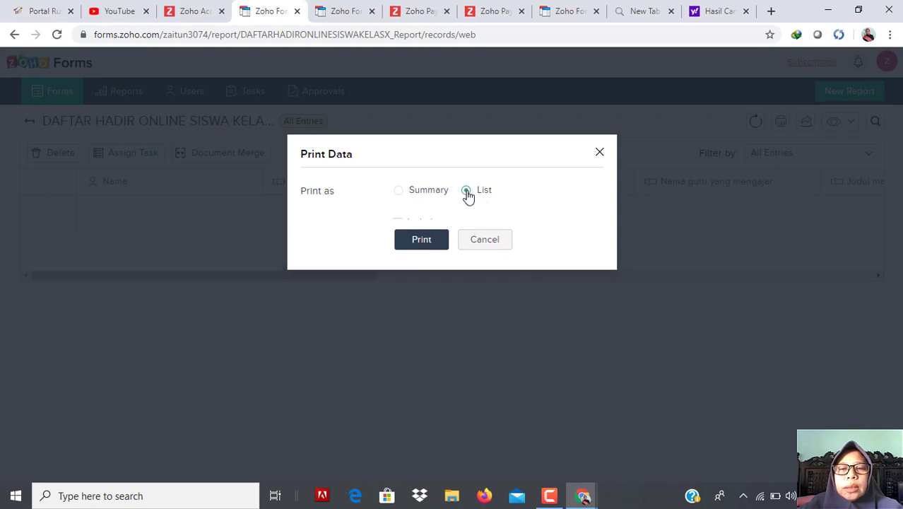
click(599, 154)
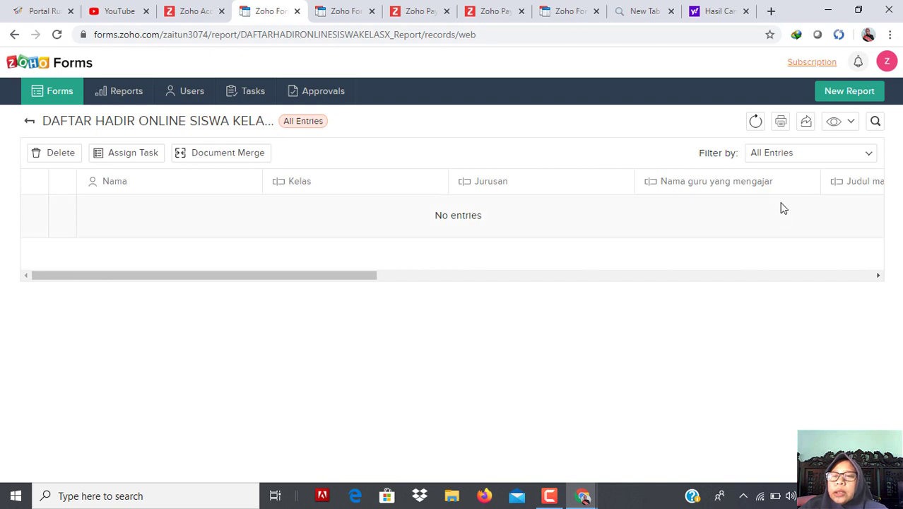
Try to export the form's entries as a PDF file named DAFTARHADIRONLINESISWAKELASX_Report.
click(807, 123)
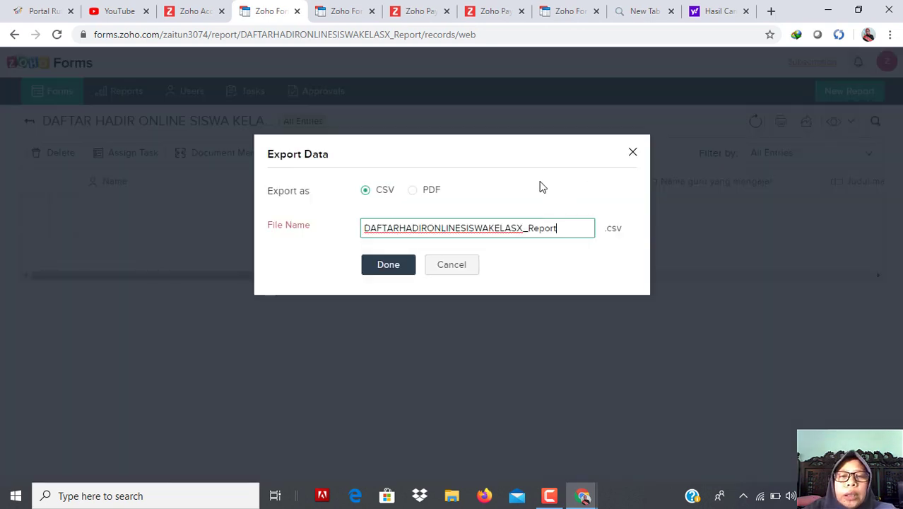
click(415, 194)
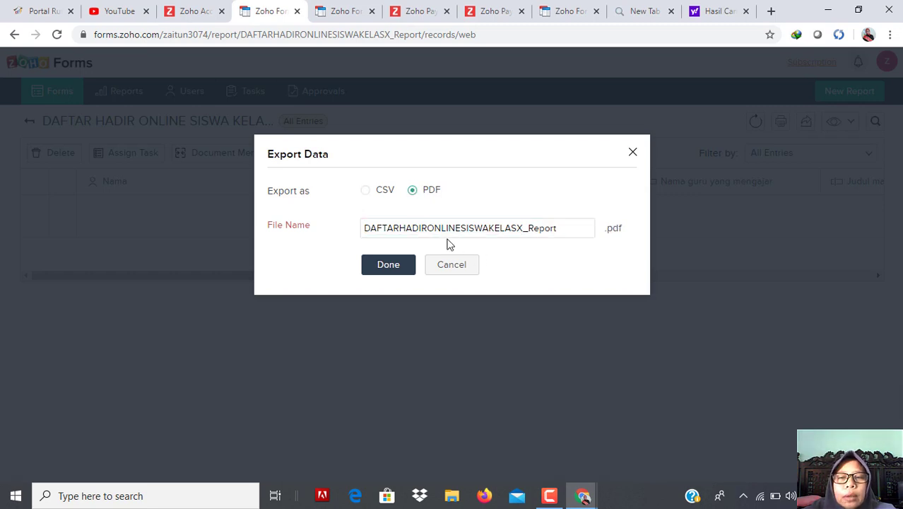
click(394, 273)
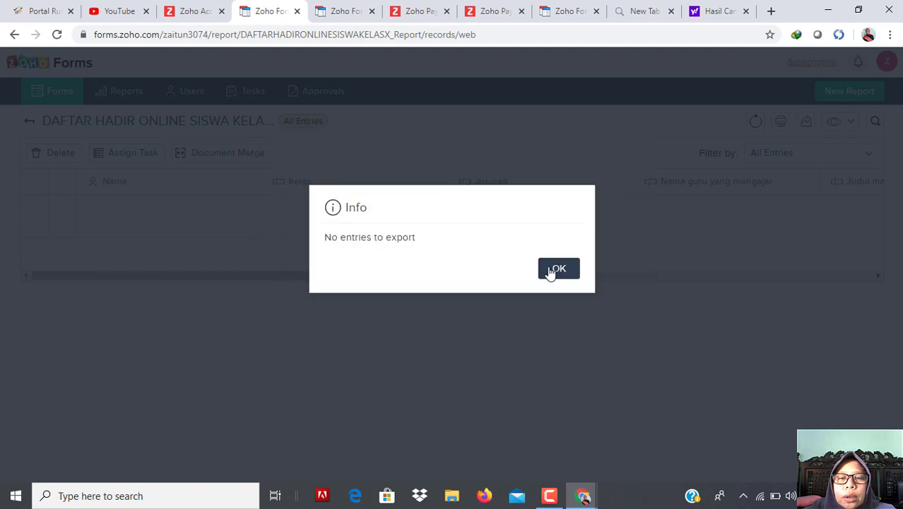
click(552, 269)
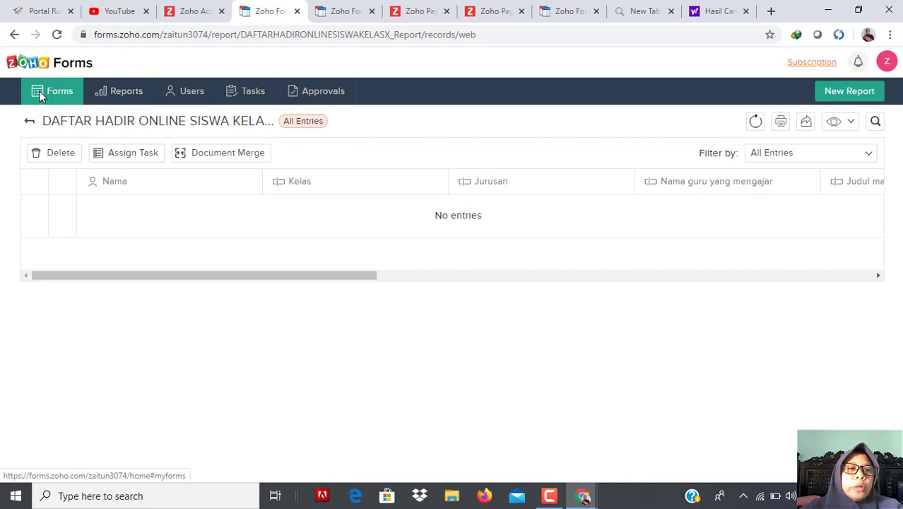
click(194, 12)
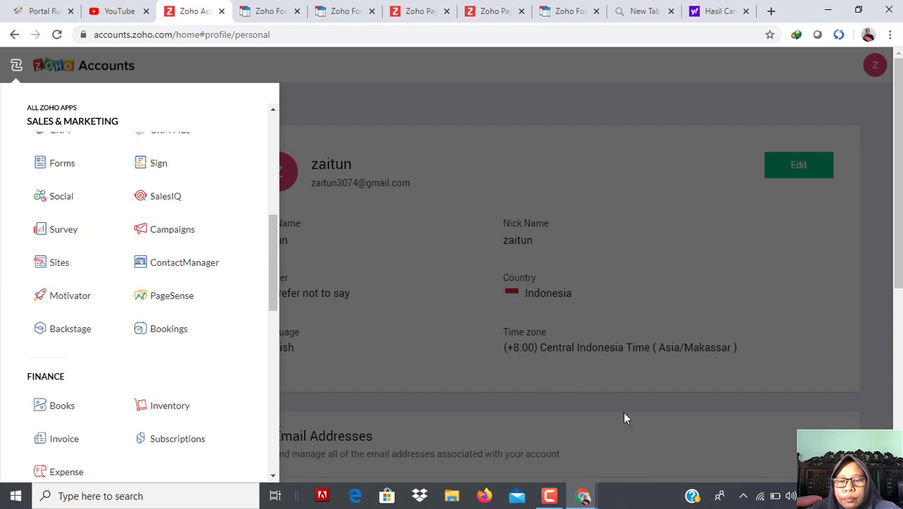
click(551, 494)
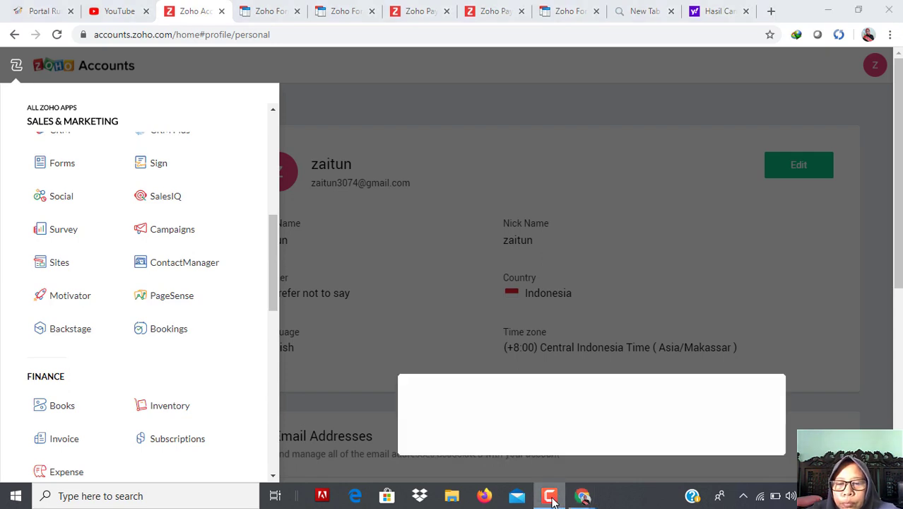